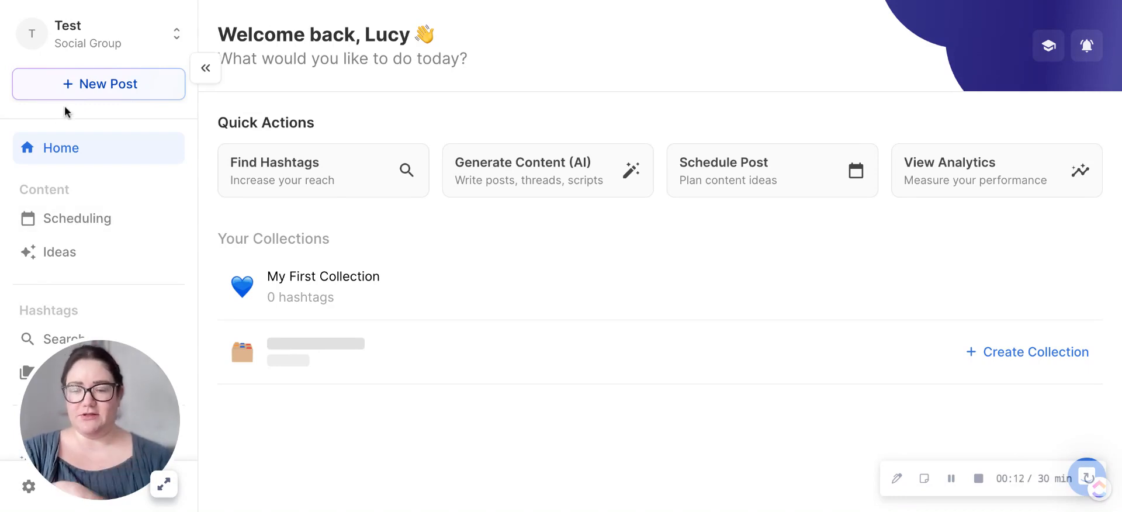
Step: Open the hashtag search tool and search for hashtags related to "pinterest"
click(54, 335)
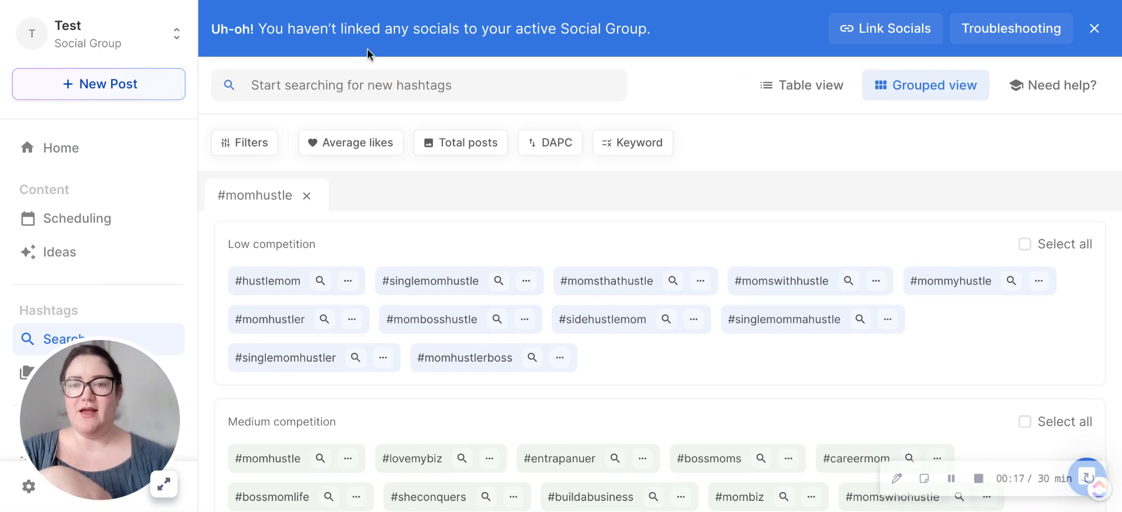
click(367, 72)
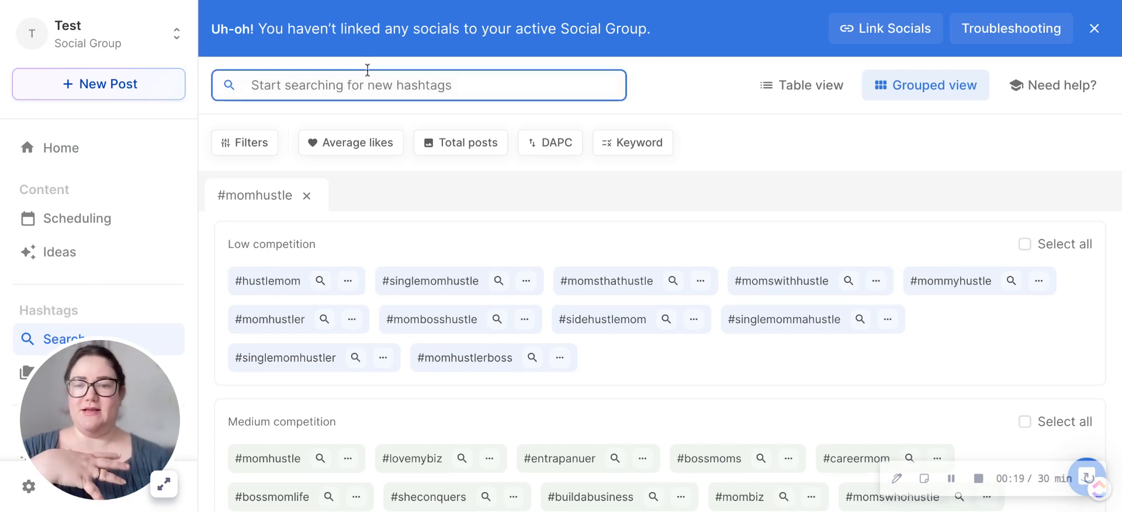
text(p)
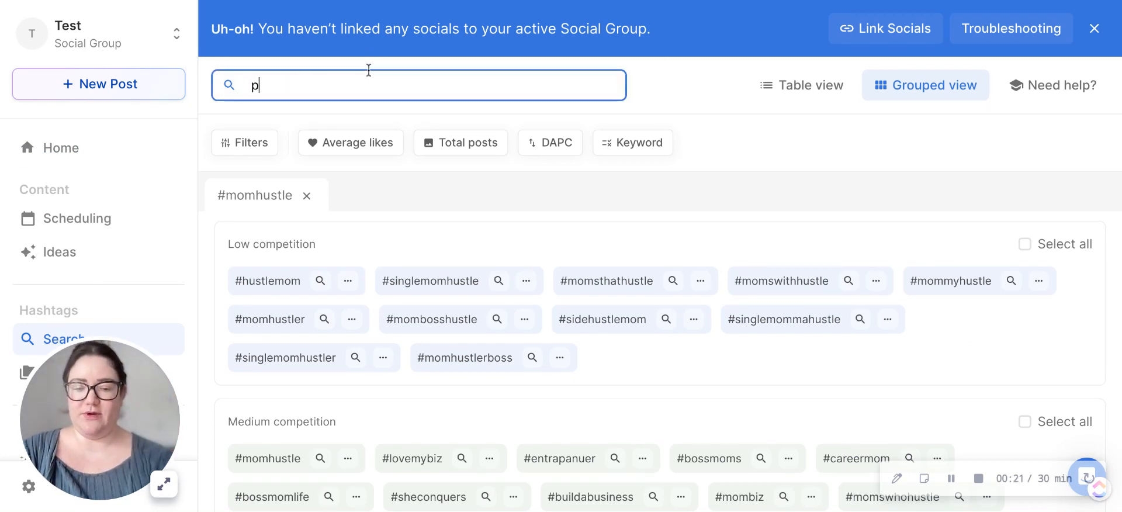
text(interest)
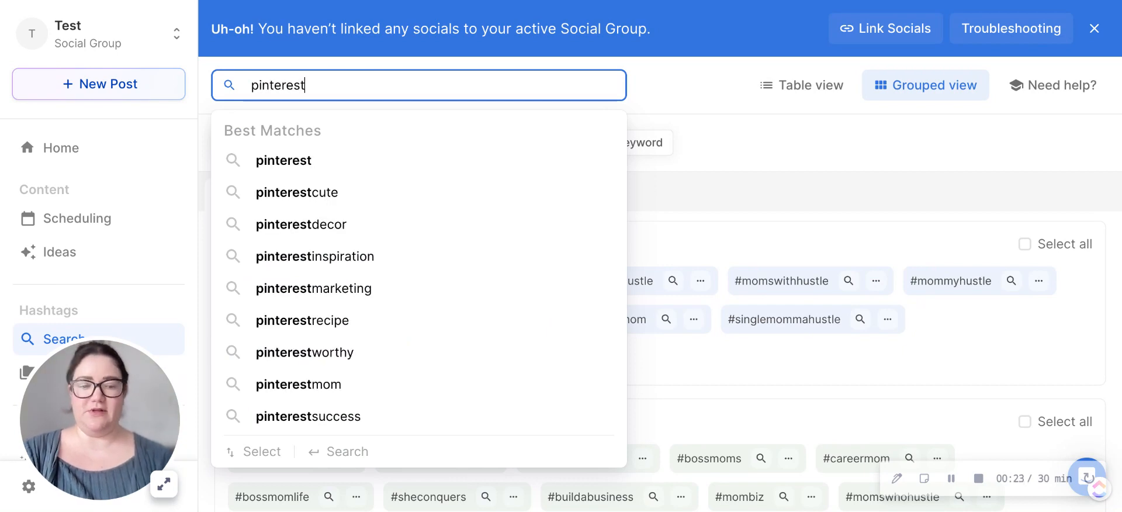
key(Return)
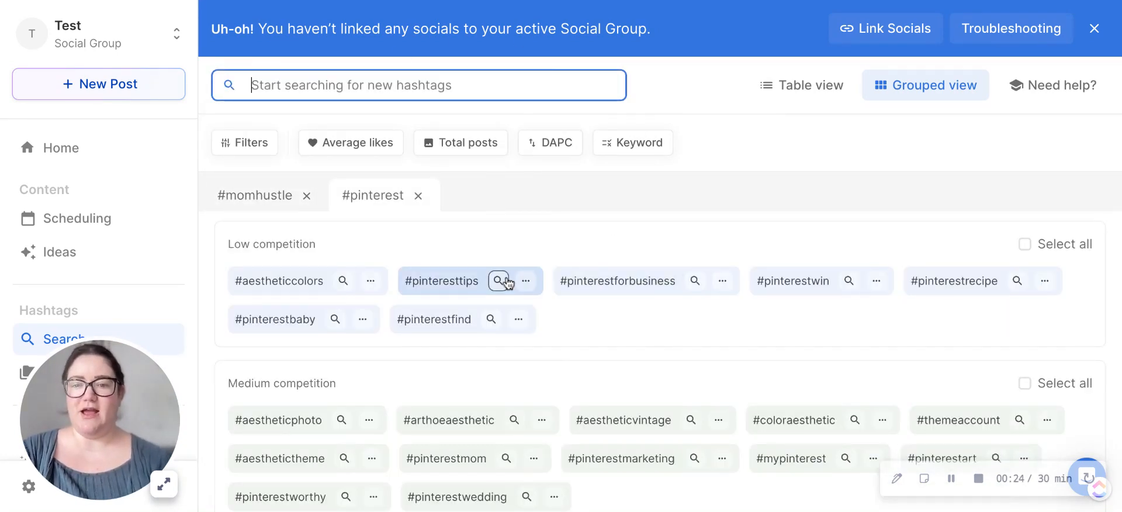
Step: Look through the competition groups in the #pinterest results and select the low-competition hashtag #pinteresttips
scroll(507, 286, down, 1)
scroll(507, 285, up, 1)
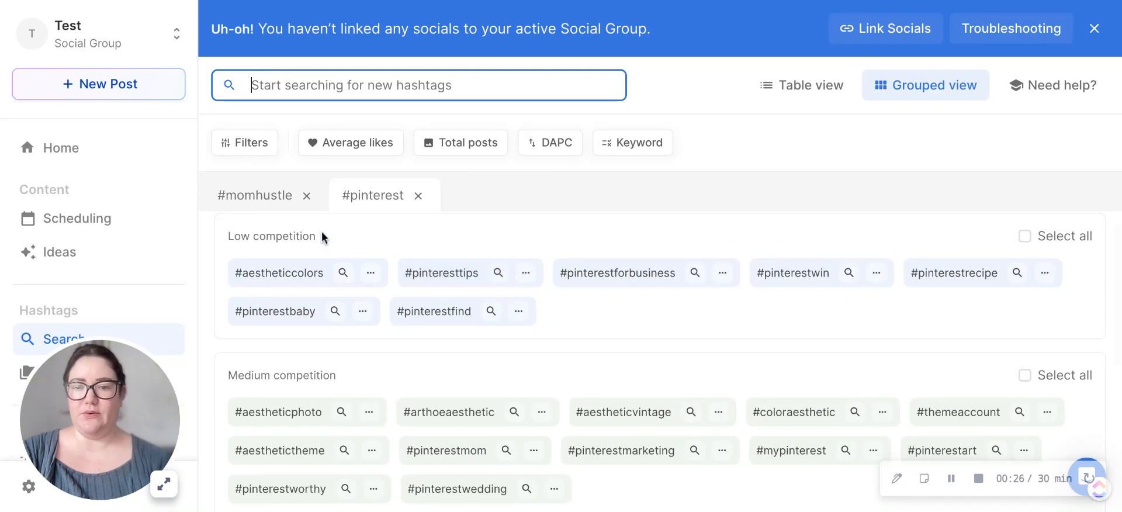
scroll(328, 239, down, 3)
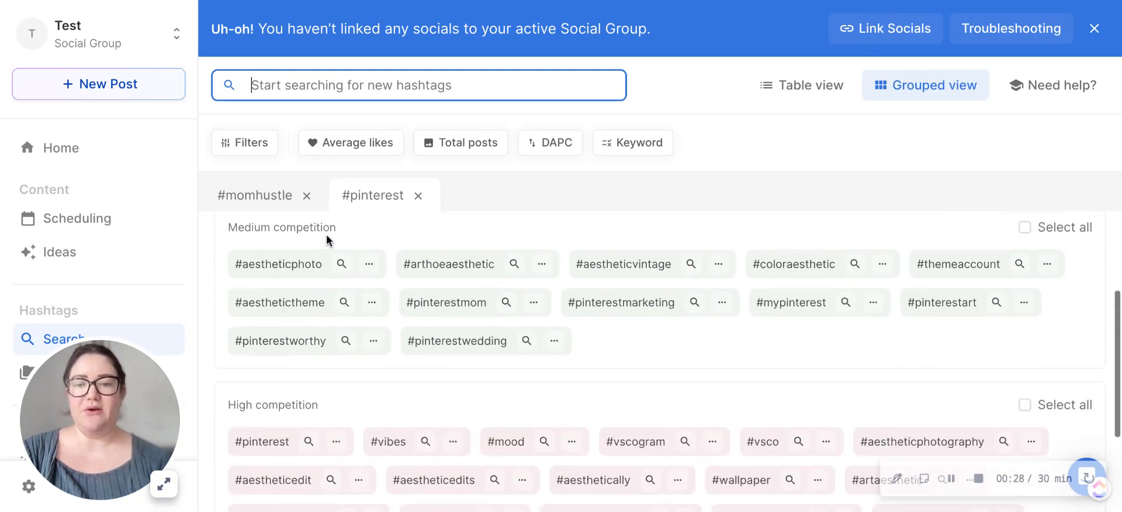
scroll(672, 363, down, 1)
scroll(672, 363, up, 4)
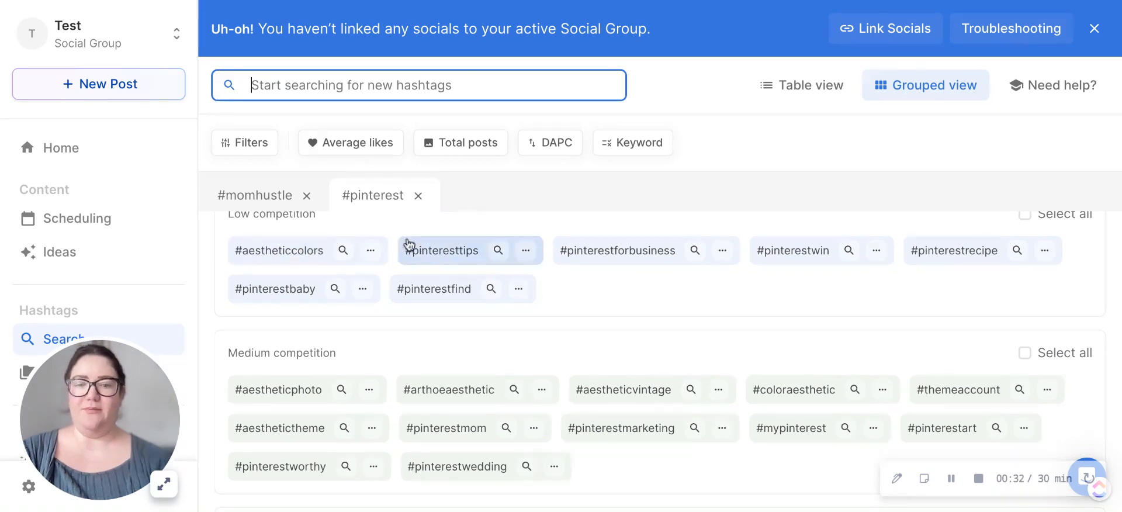
click(424, 256)
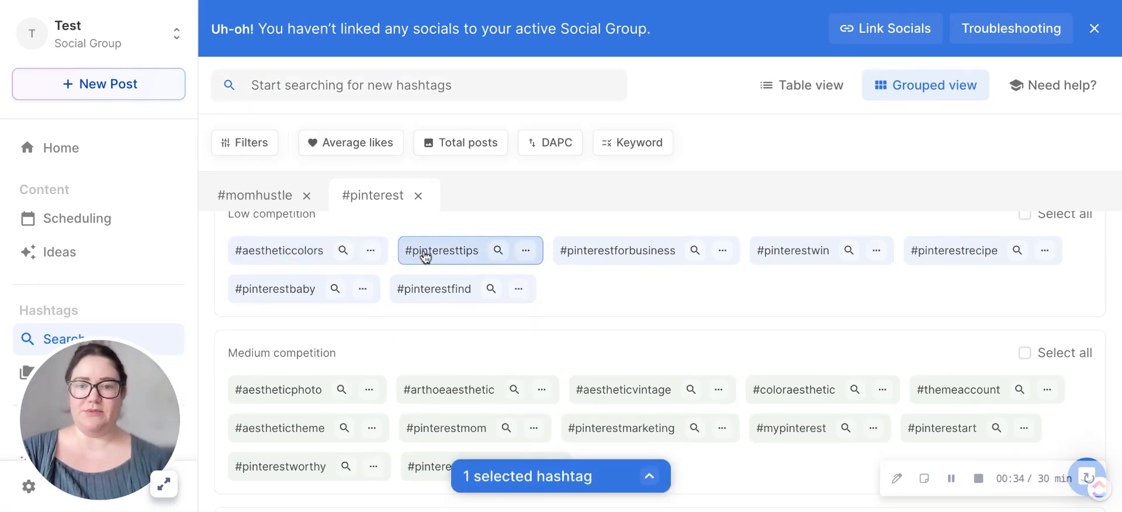
Step: Run another hashtag search for "pinteresttips" and dismiss the suggestion list to reveal its results
click(383, 86)
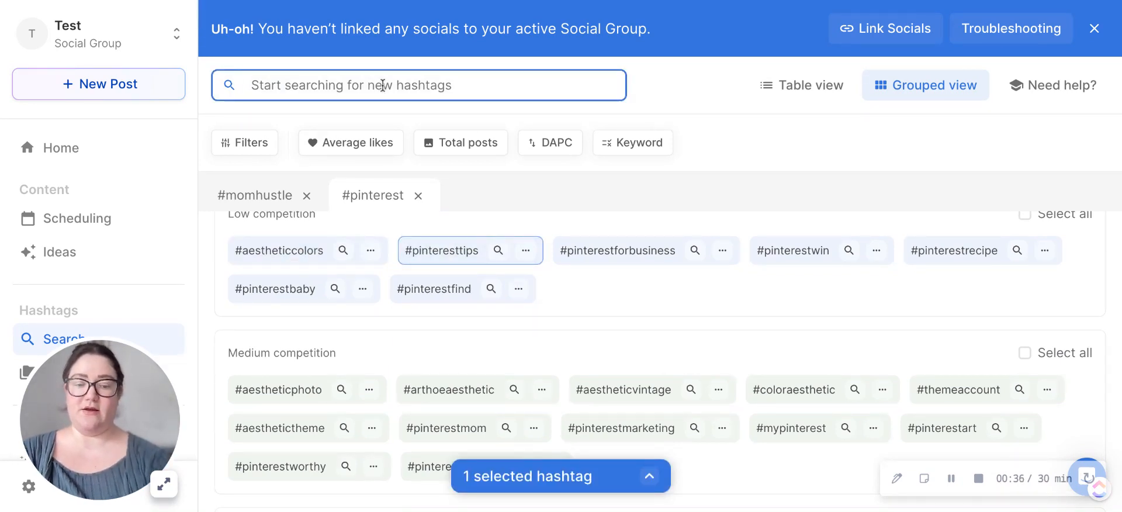
text(pinte)
text(res)
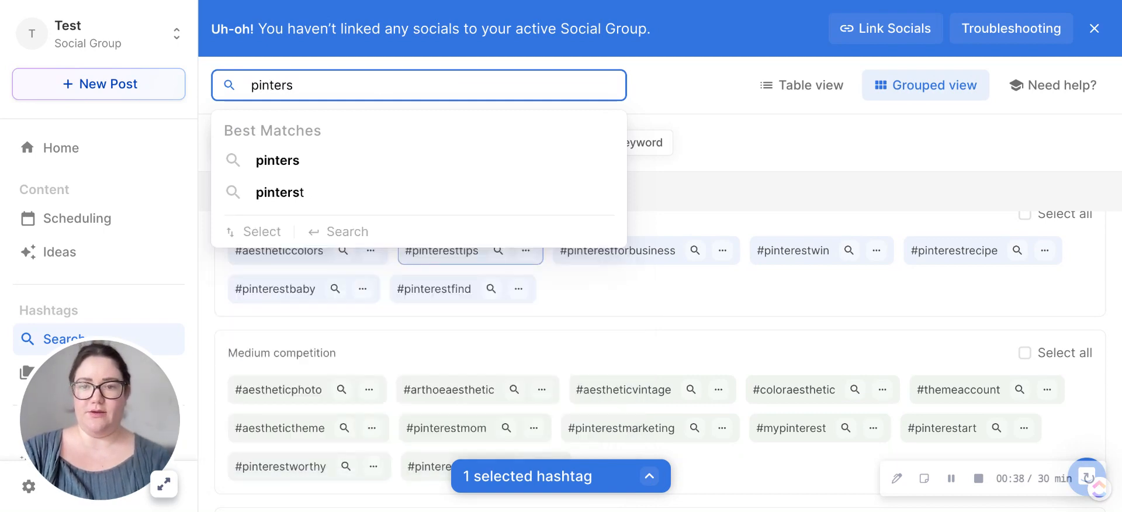
key(BackSpace)
text(estti)
key(Return)
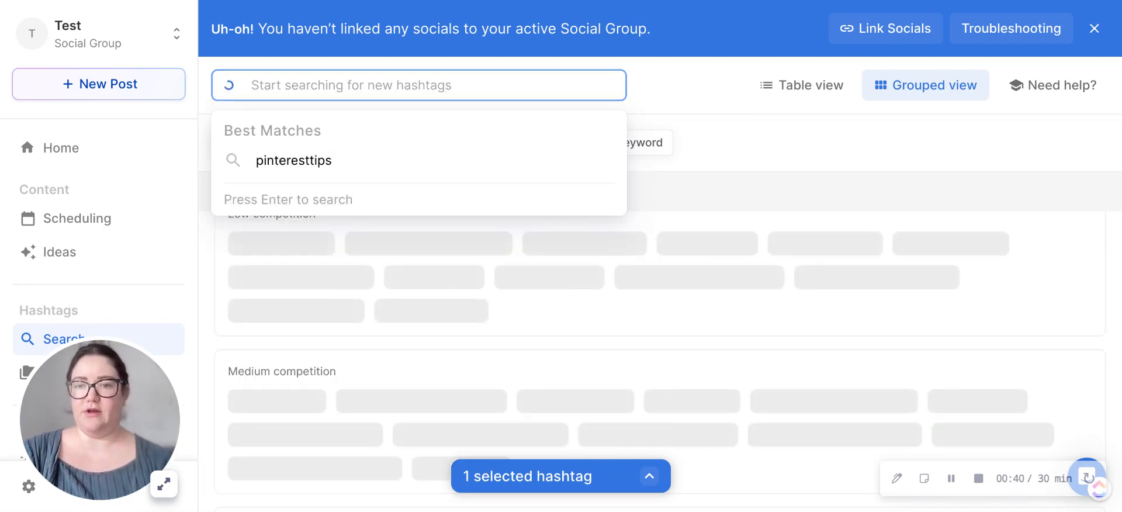
click(710, 111)
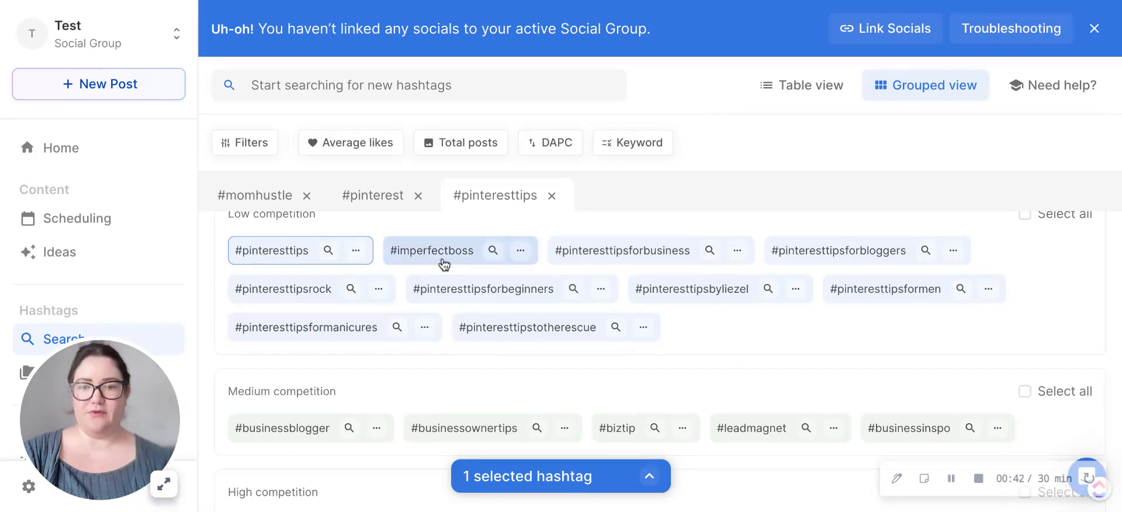
Step: Review the #pinteresttips results and add #pinteresttipsforbusiness from the low-competition group to the selection
scroll(443, 261, down, 1)
scroll(444, 264, up, 2)
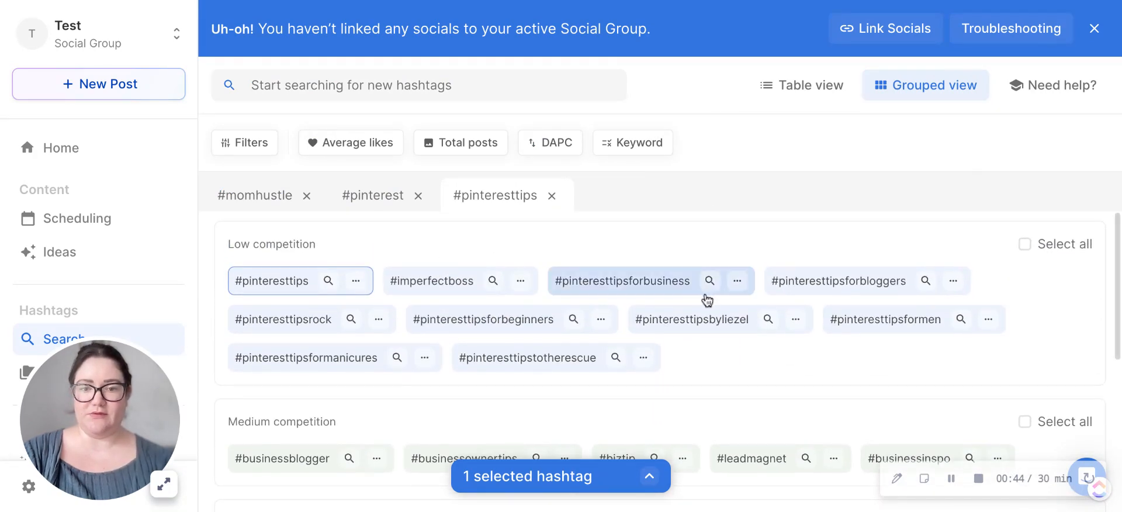
click(612, 283)
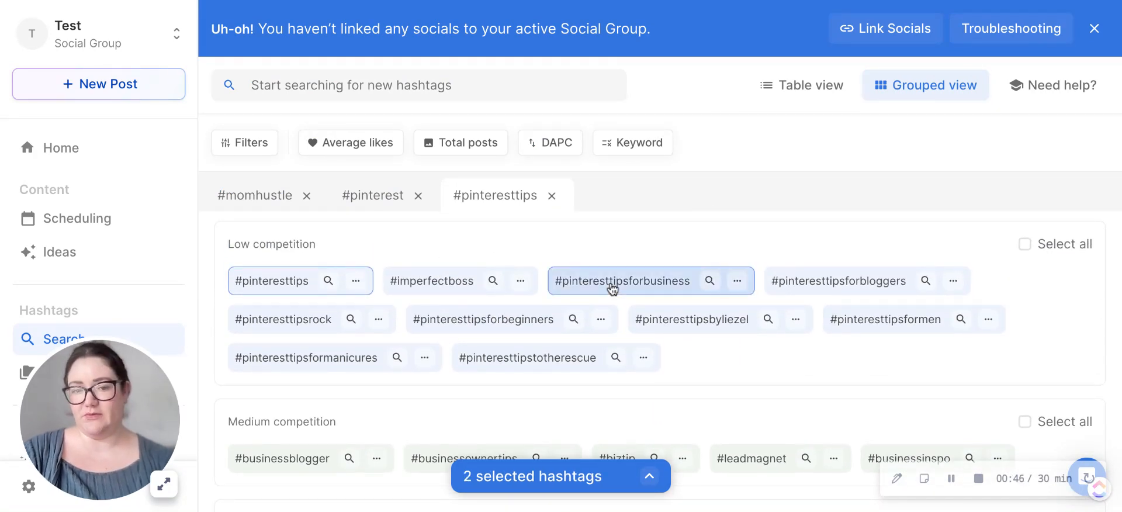
Step: Search for "pinteresttipsforbusiness" and add #tipsforbusiness from its low-competition results to the selection
click(361, 83)
text(pinte)
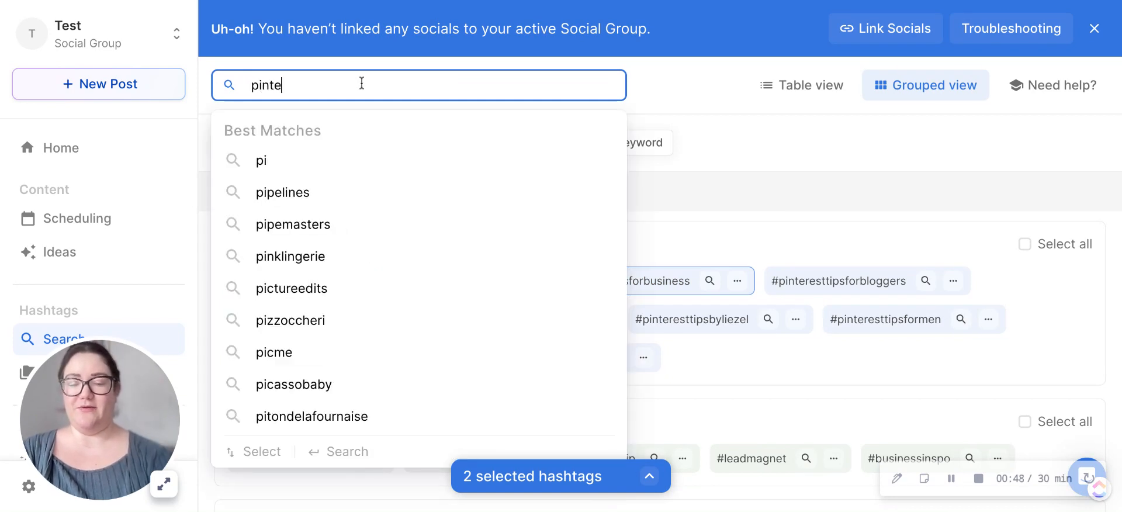
text(resttips)
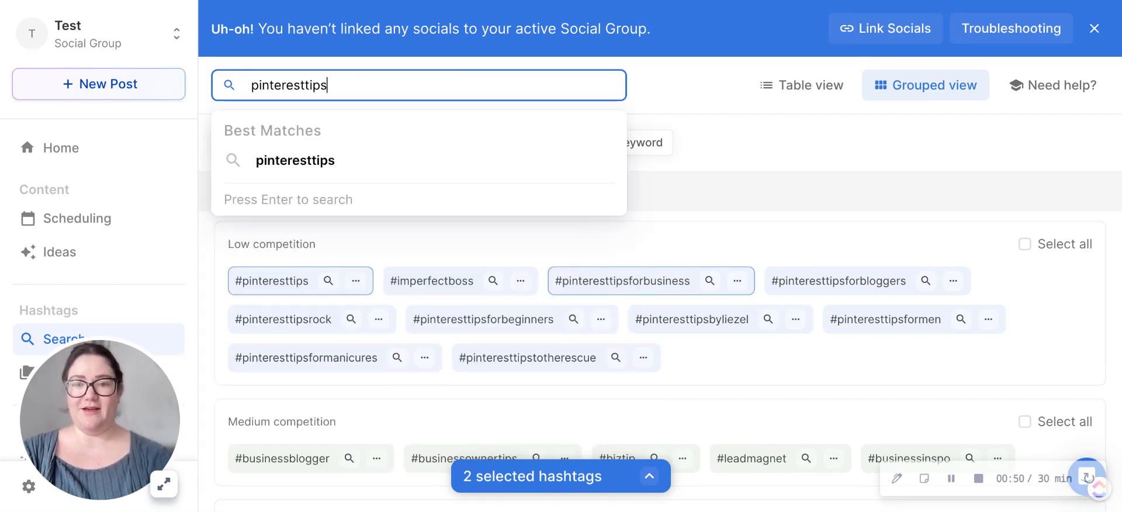
text(forbusiness)
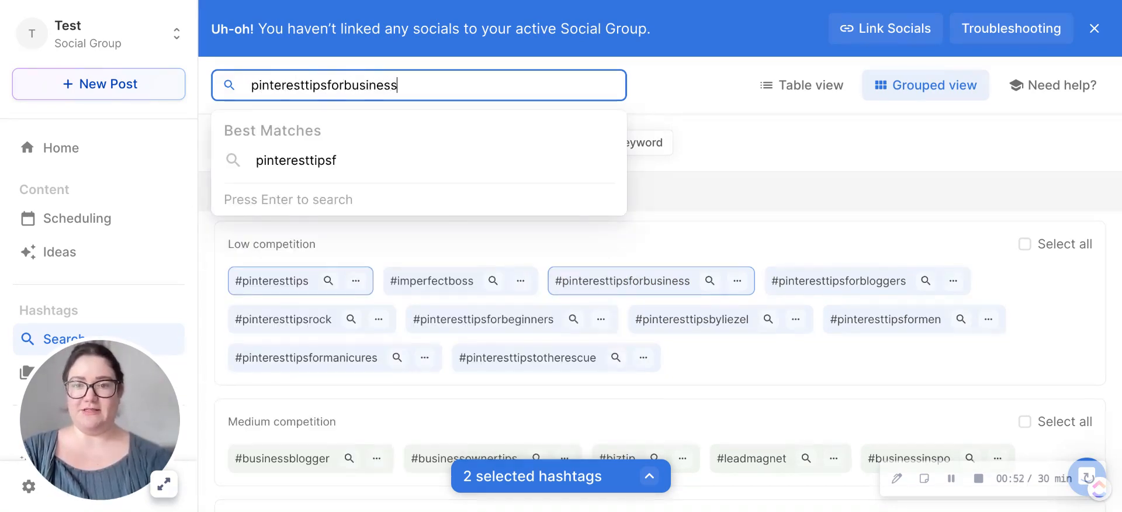
key(Return)
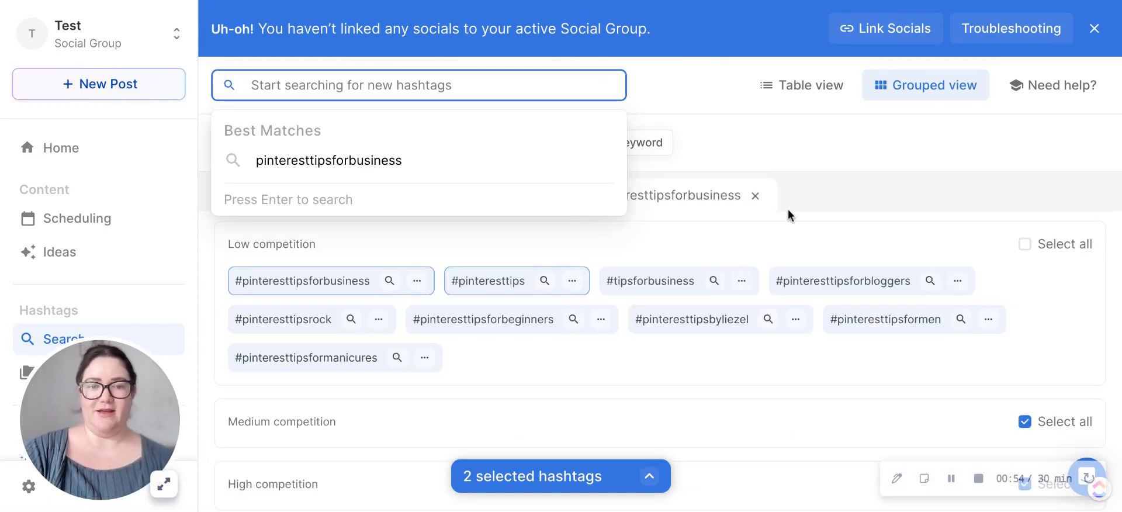
click(790, 217)
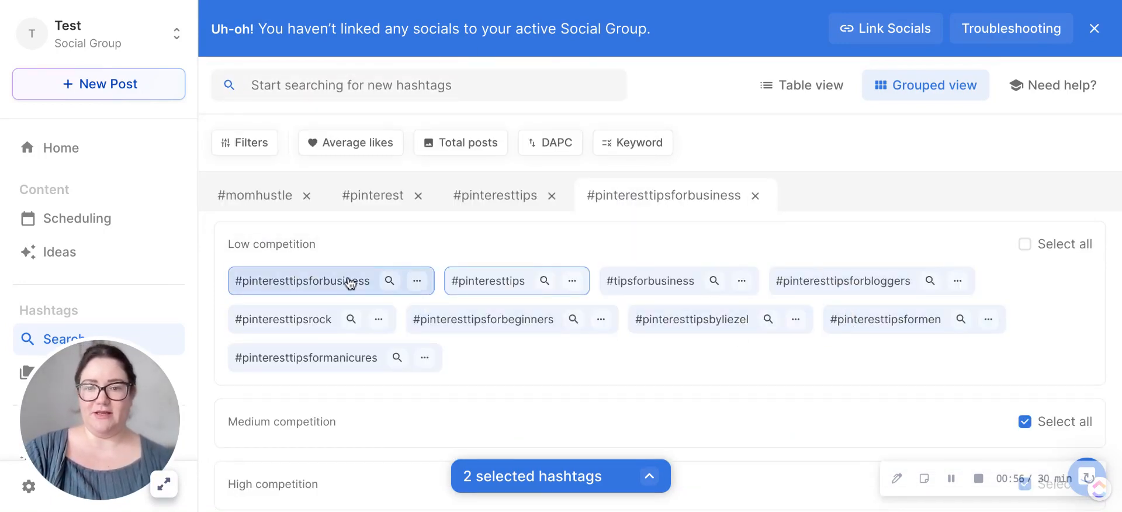
click(678, 294)
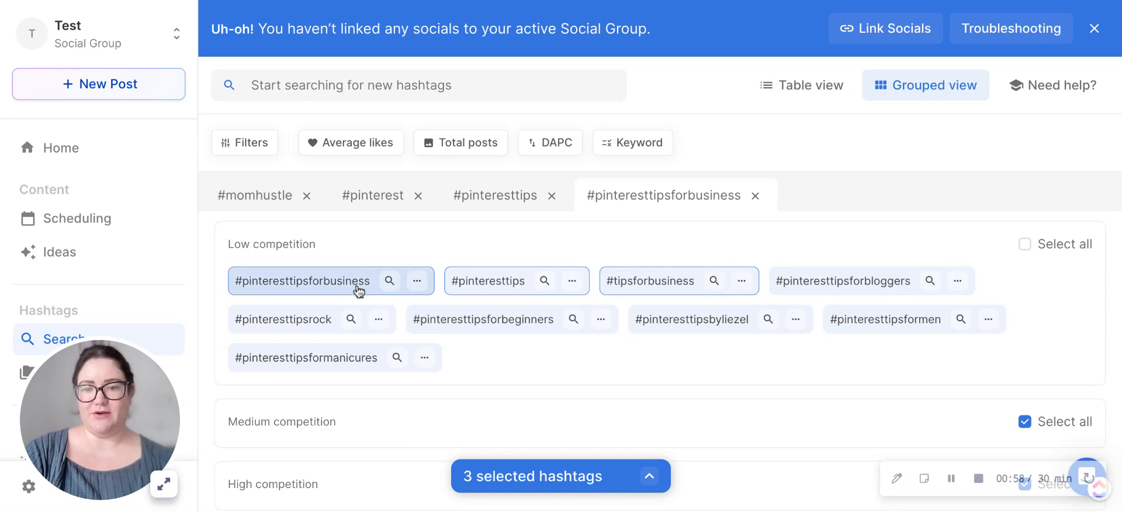
Step: Audit the selected hashtags, remove #pinteresttipsforbusiness from the selection, and close the audit
scroll(358, 301, down, 1)
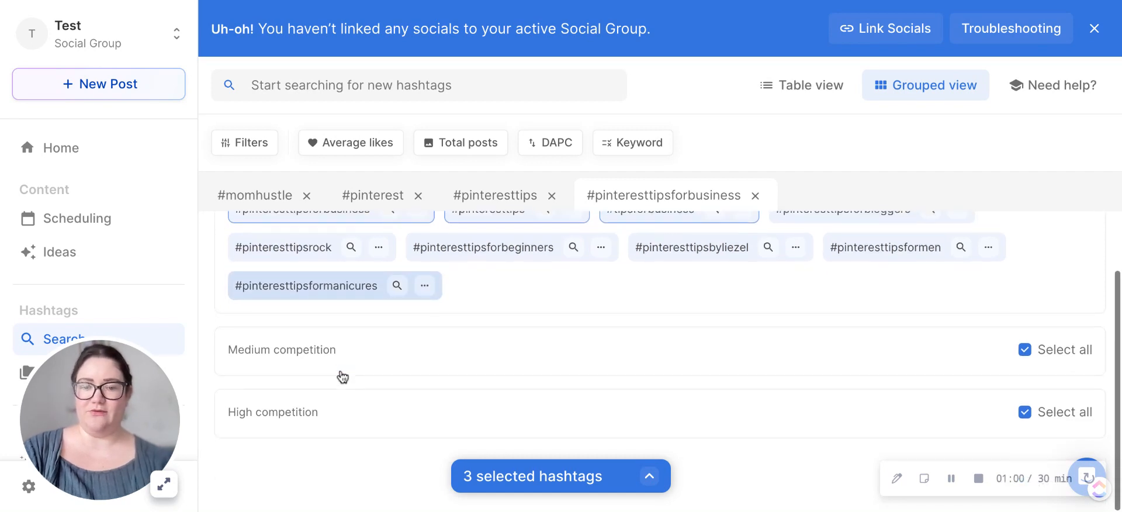
click(550, 466)
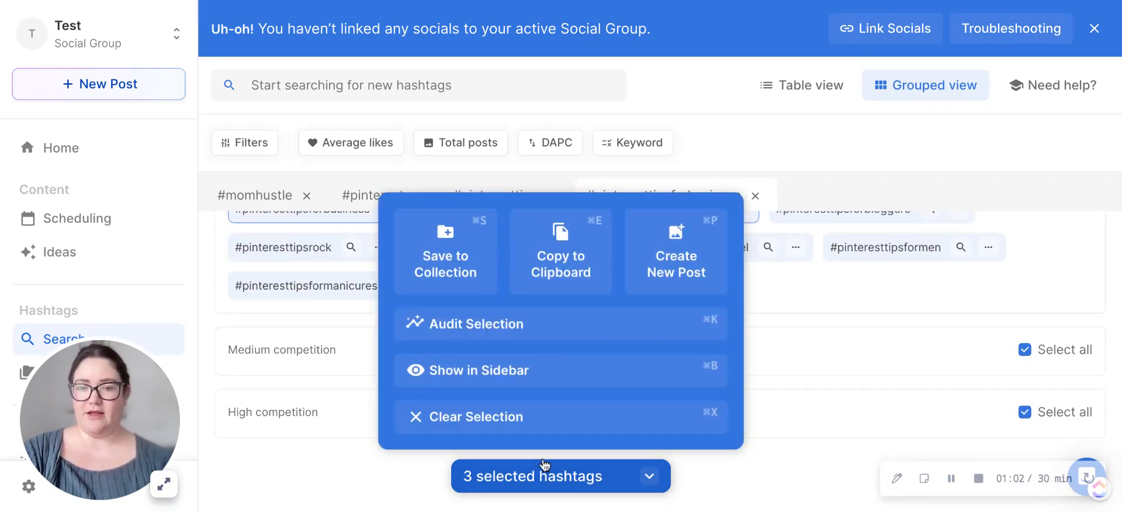
click(459, 343)
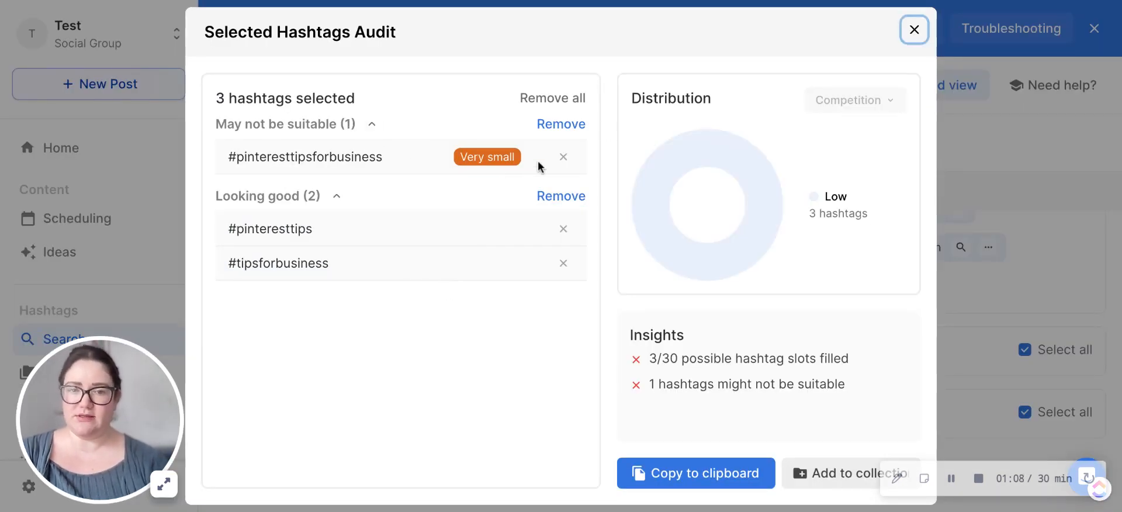
click(564, 156)
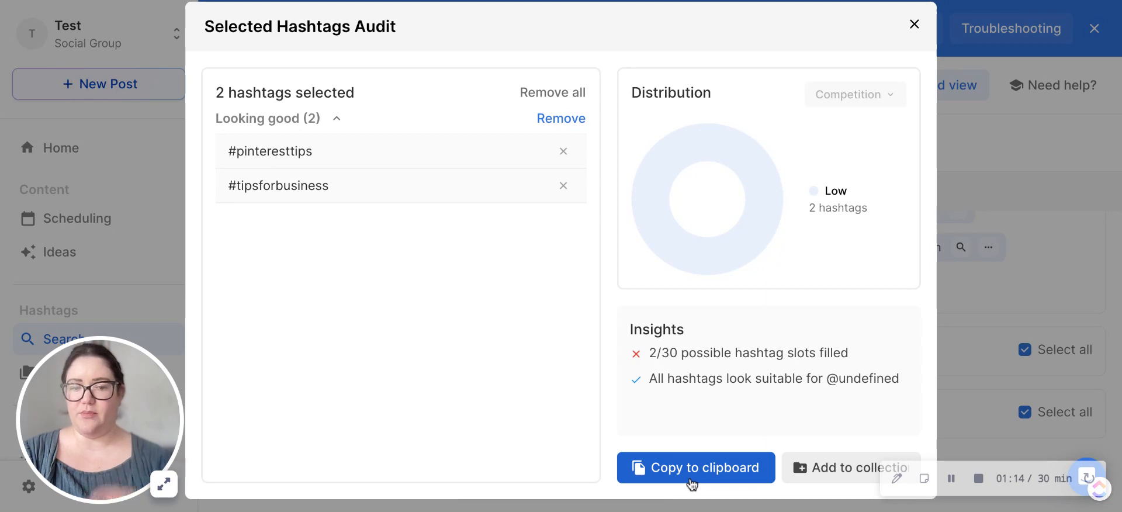
click(916, 25)
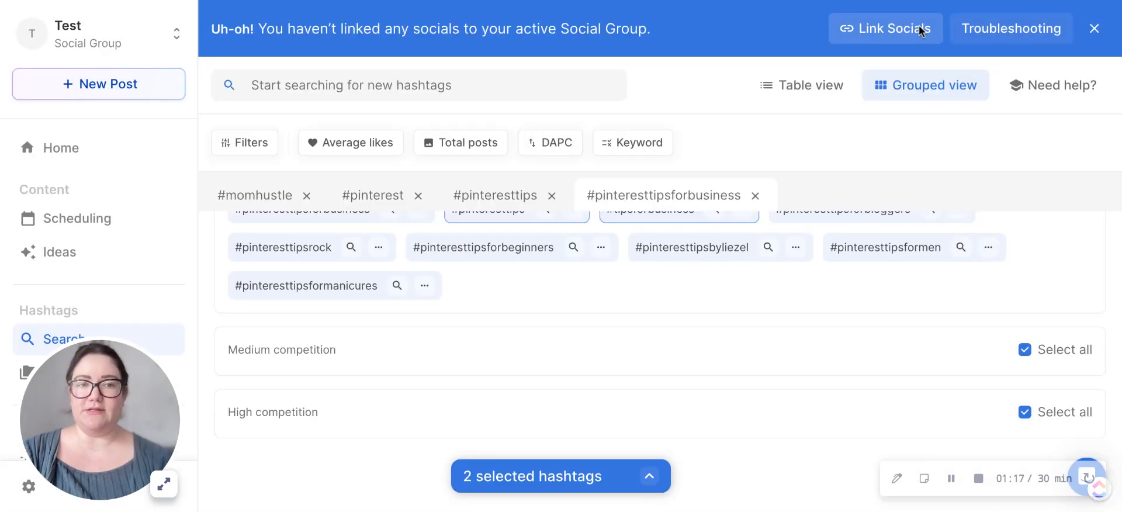
Step: Return to the home page and open the content scheduling calendar with its media library
click(60, 153)
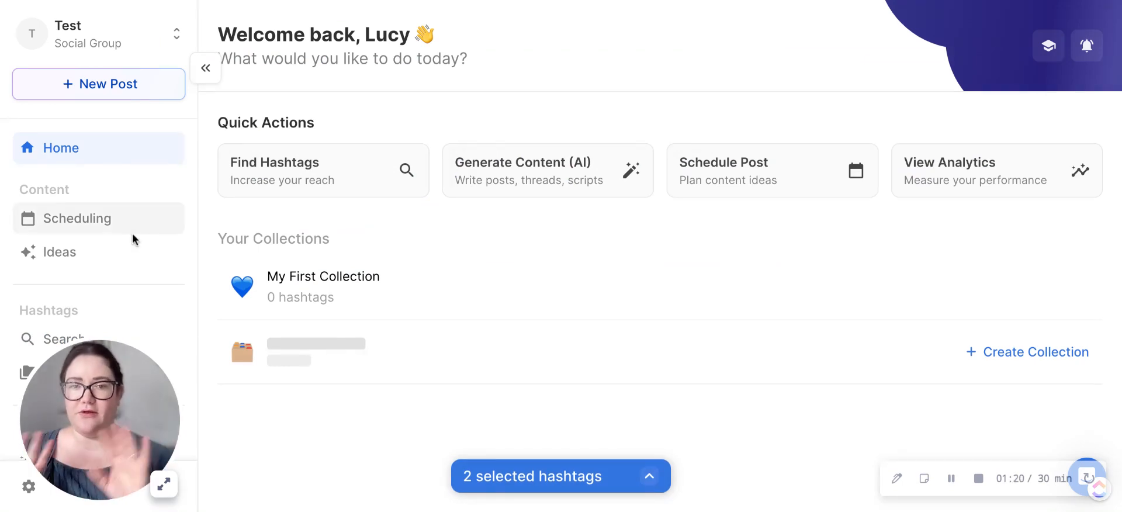
click(77, 218)
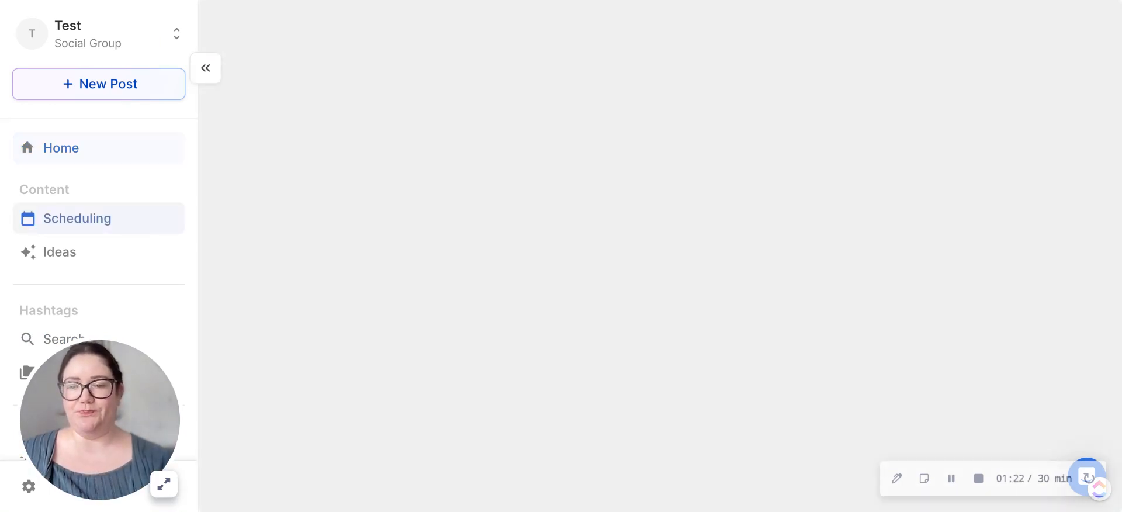
scroll(99, 263, down, 2)
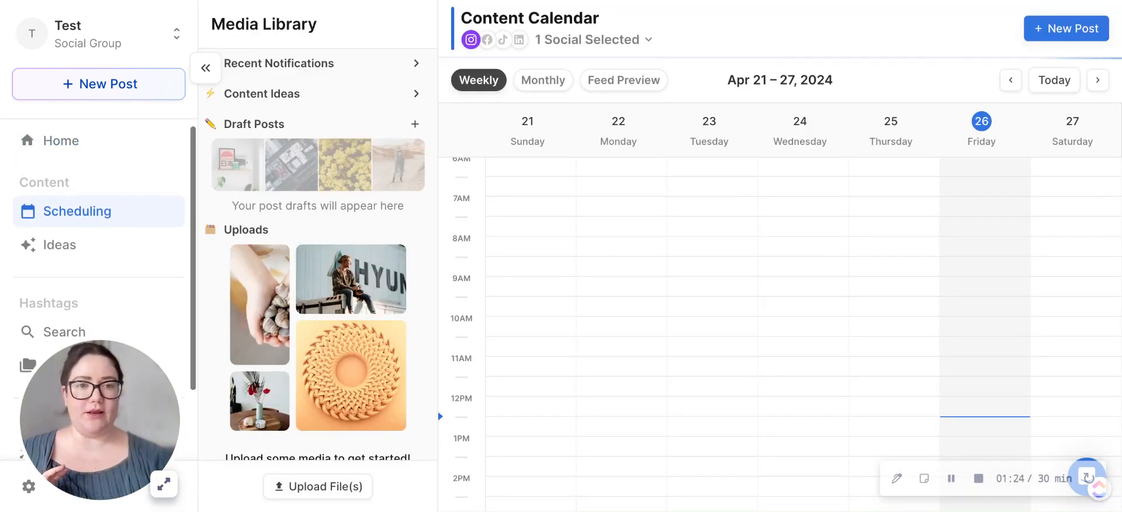
drag(105, 374, 1062, 193)
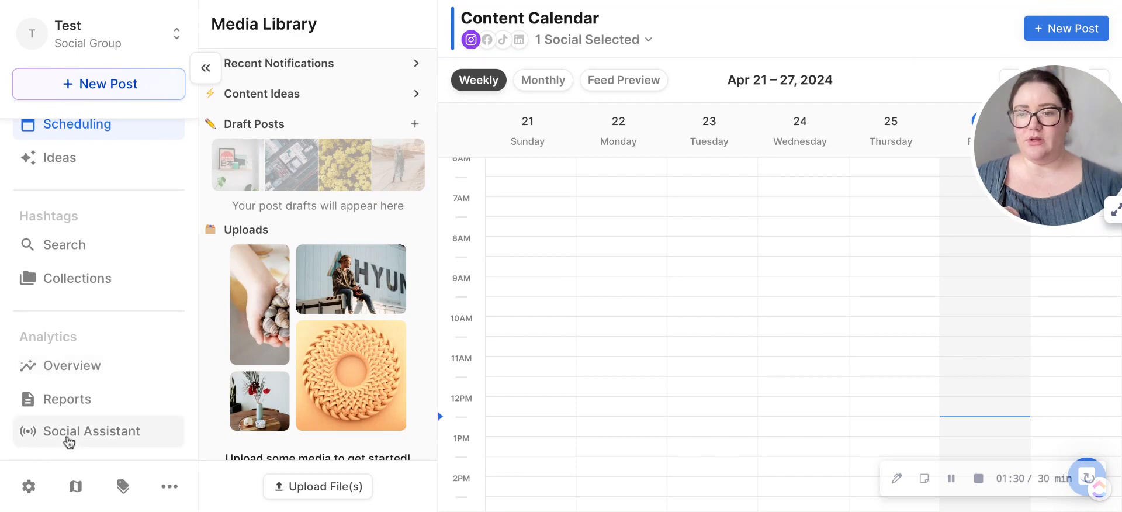
Step: View the workspace settings, go back to the scheduling calendar and show the additional account options
click(29, 487)
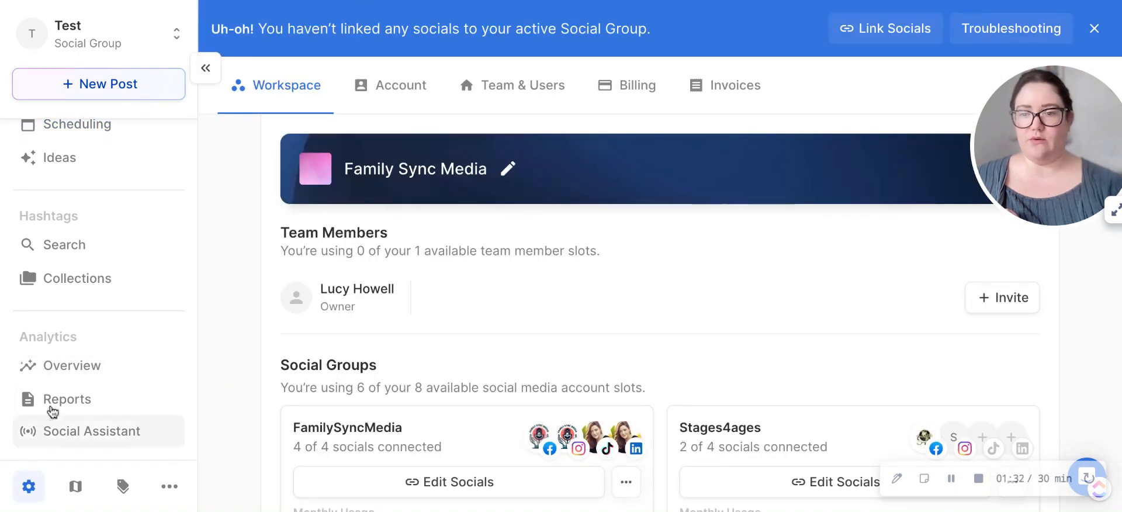
click(73, 141)
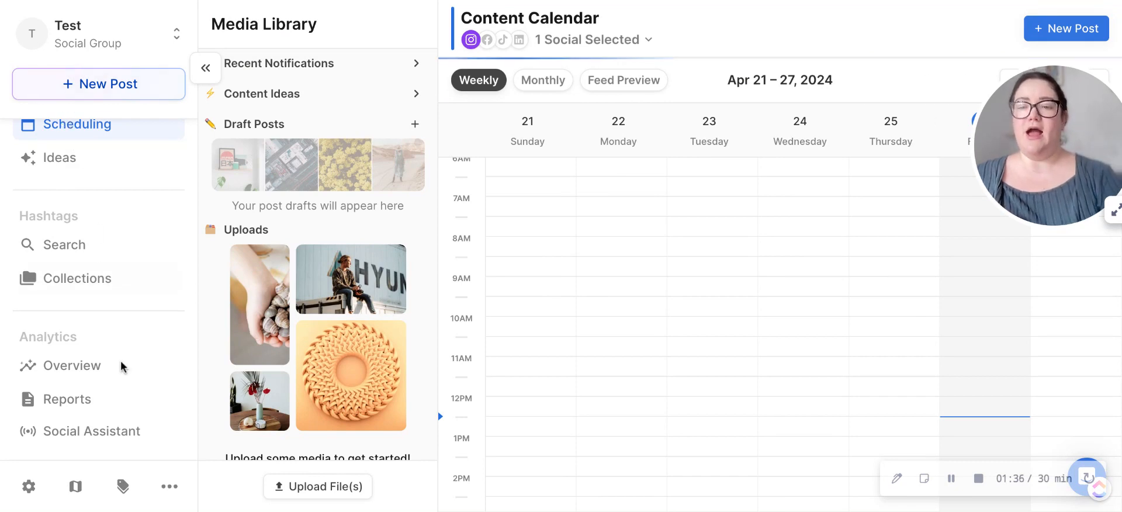
click(176, 494)
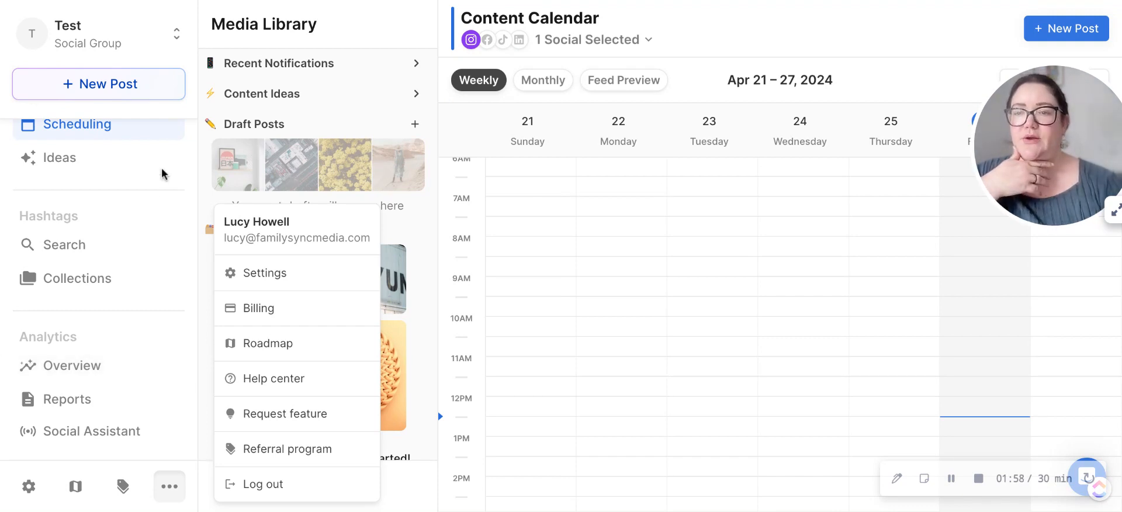
Step: Check the options for creating a new post, then open the content ideas page
click(137, 89)
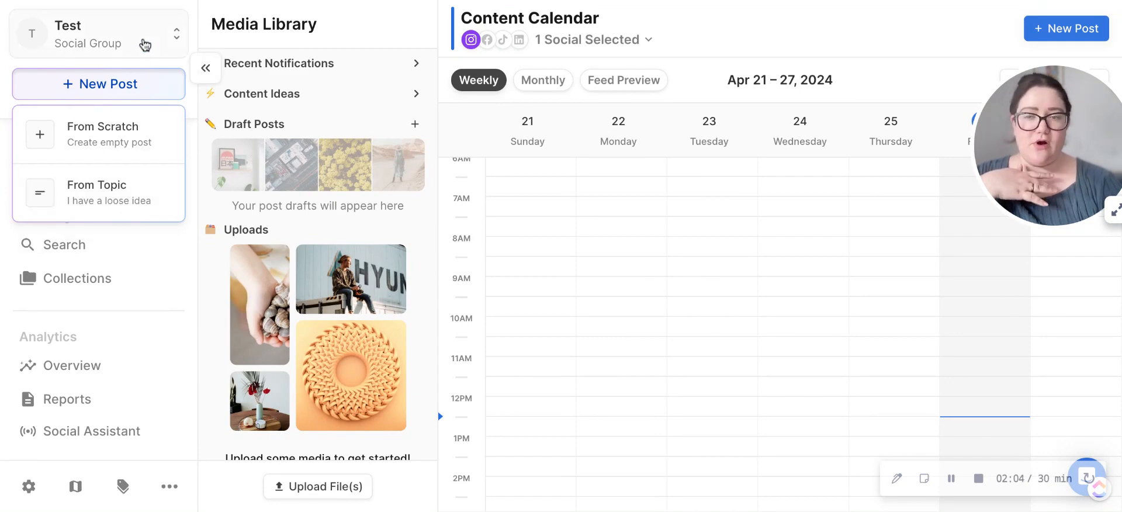
click(146, 44)
click(101, 165)
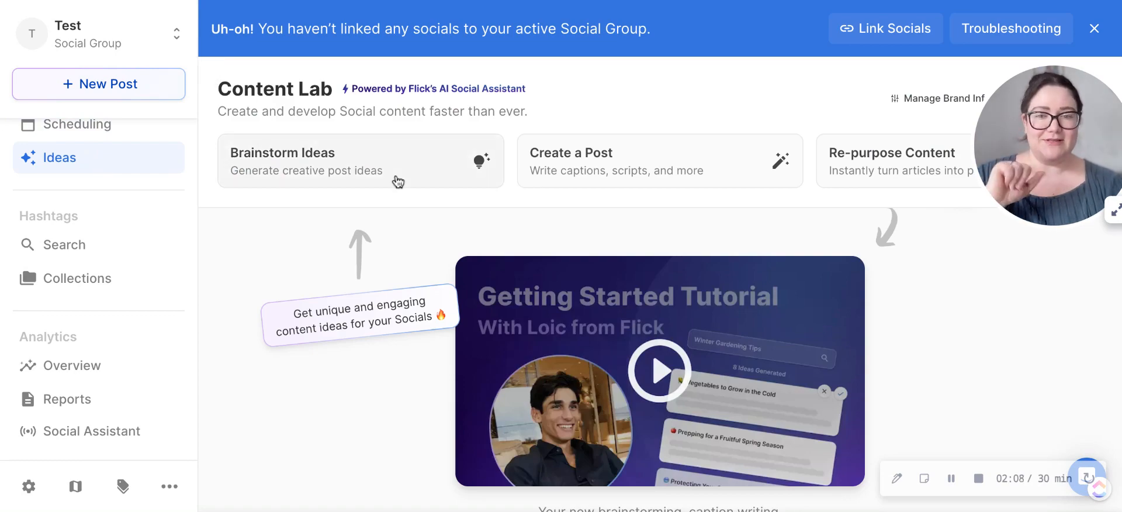
Step: Start a brainstorm in the Content Lab and generate creative routes for the topic "pinterest marketing for podcasts"
click(350, 158)
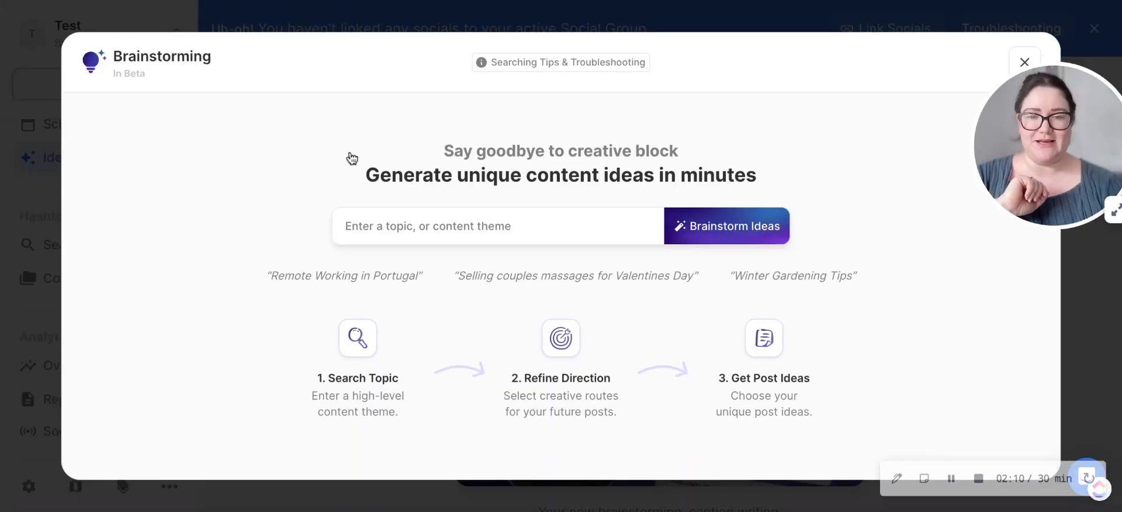
click(499, 242)
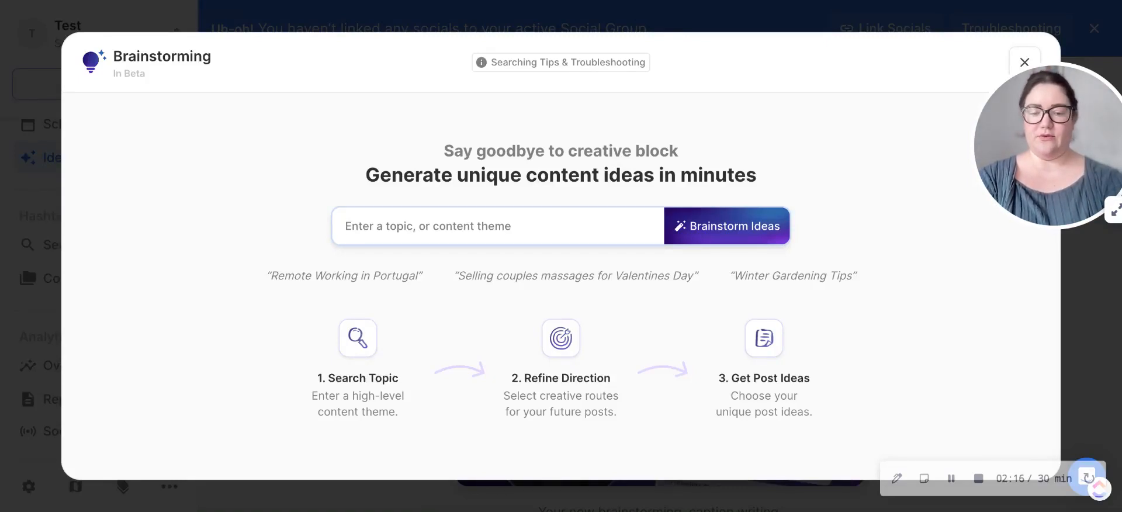
text(pinterest)
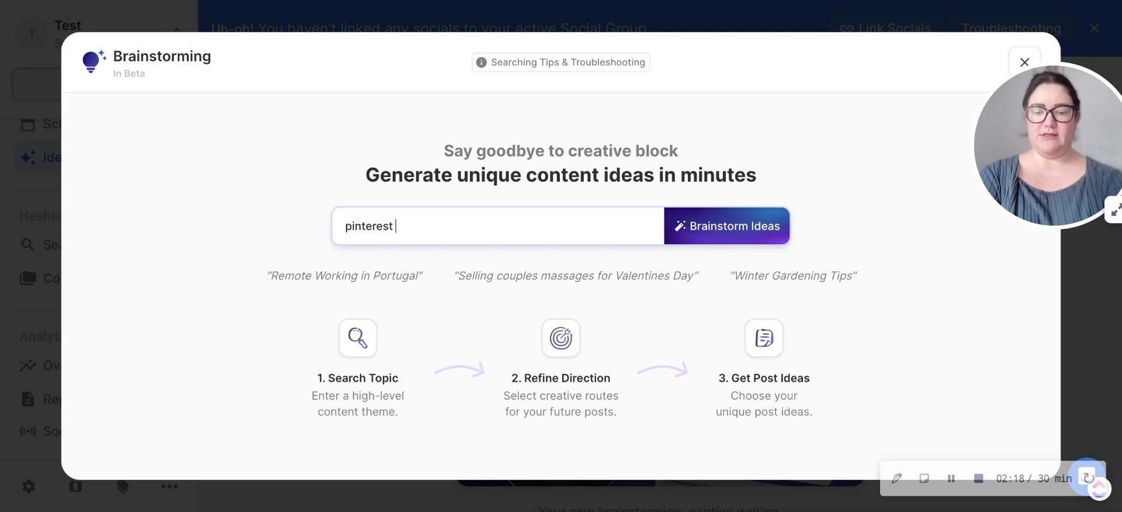
text( marketing for podcasts)
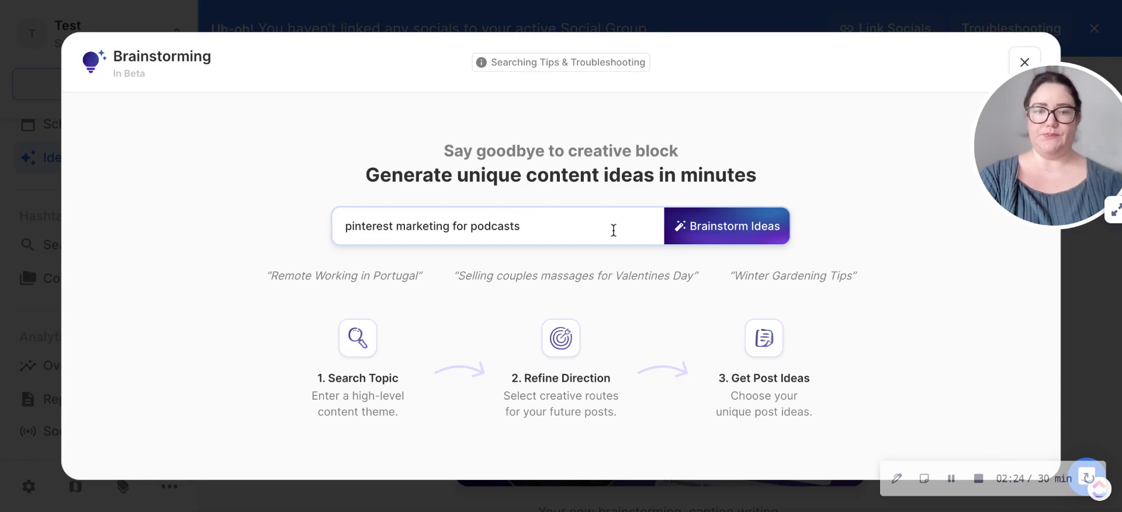
click(781, 238)
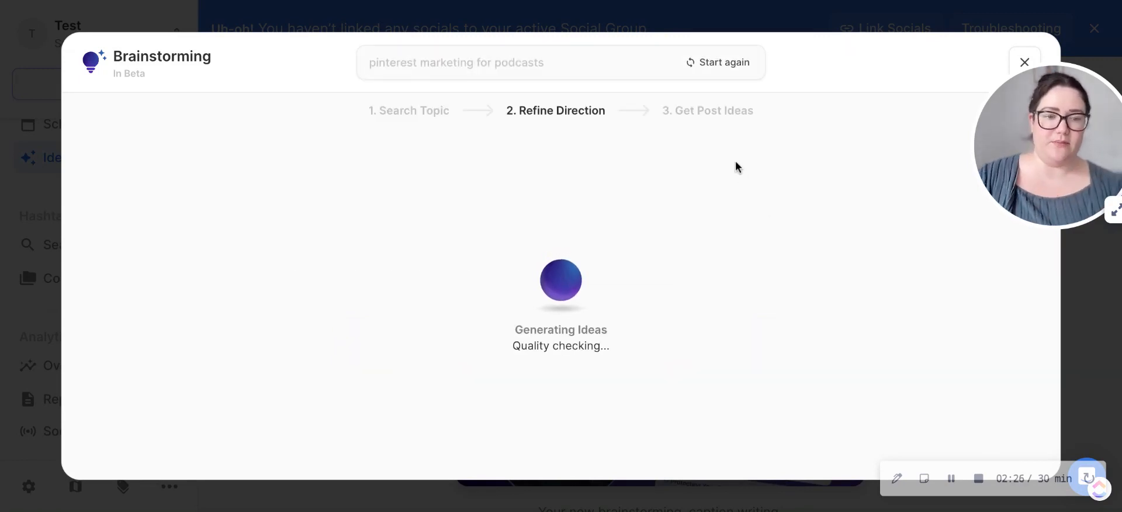
click(950, 481)
click(949, 481)
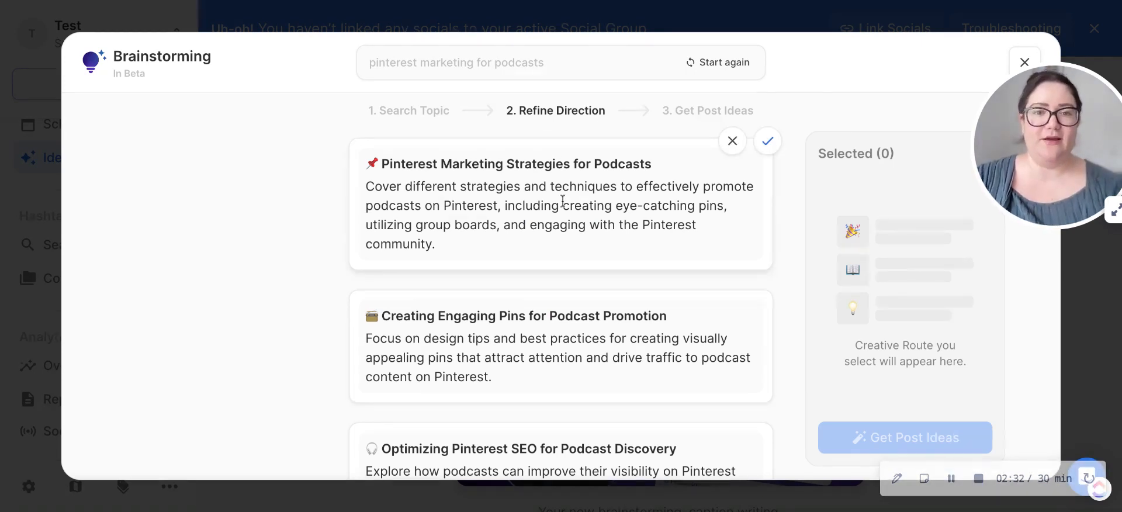
Step: Accept the marketing strategies, engaging pins and Pinterest SEO routes, reject the influencer collaboration route, and get post ideas
scroll(562, 200, down, 2)
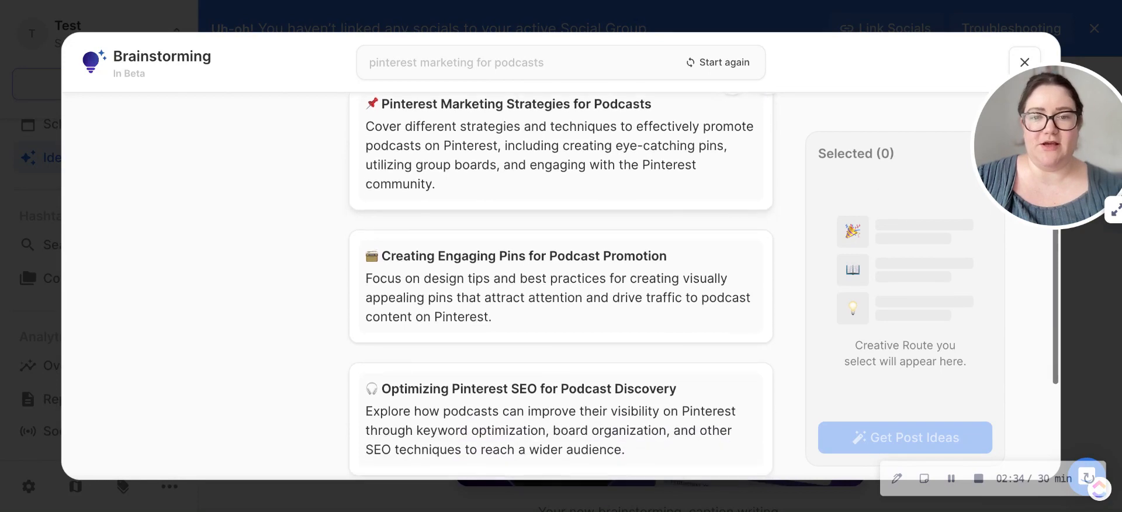
scroll(562, 200, down, 2)
scroll(563, 201, up, 4)
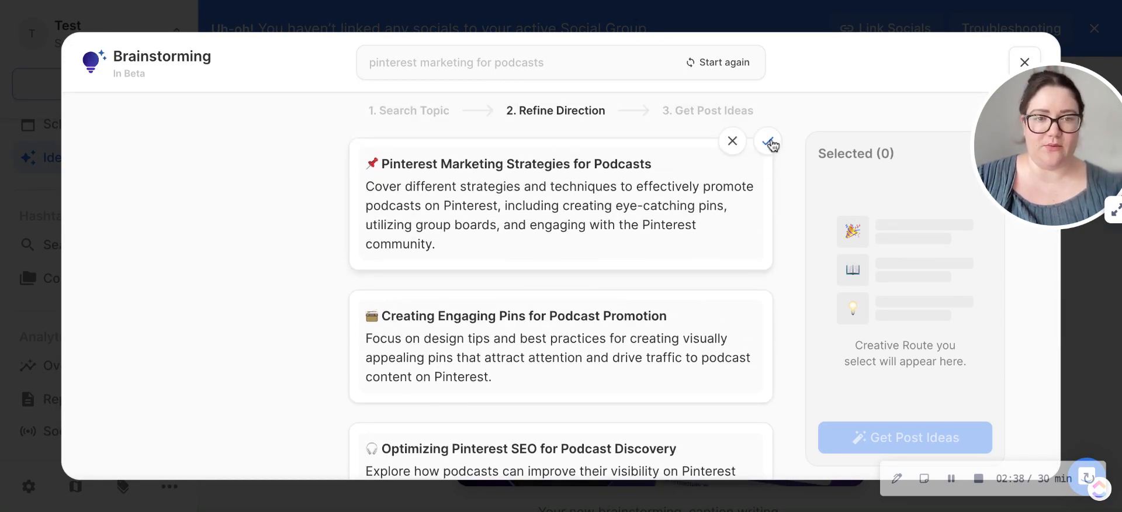
click(769, 142)
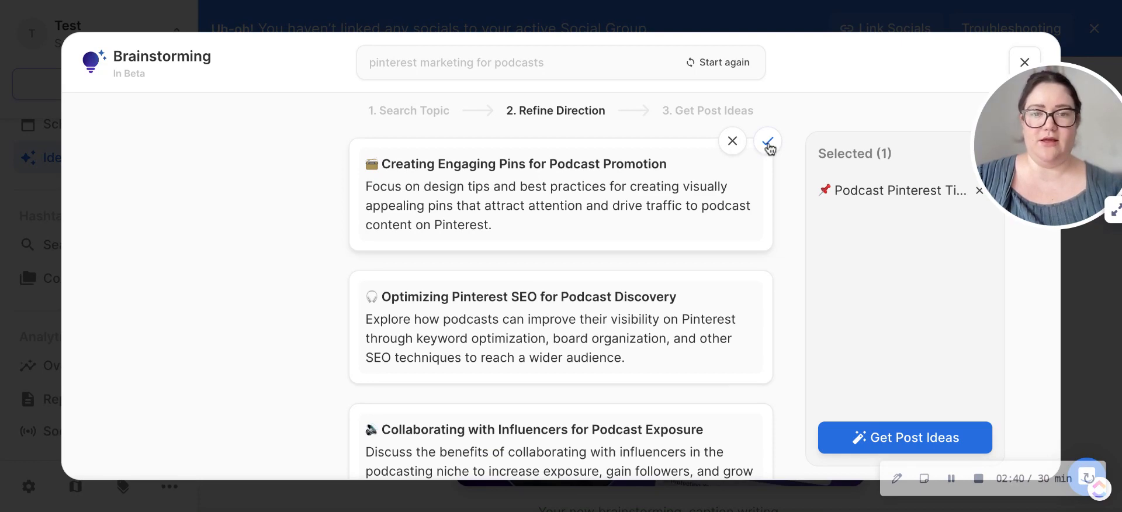
click(768, 143)
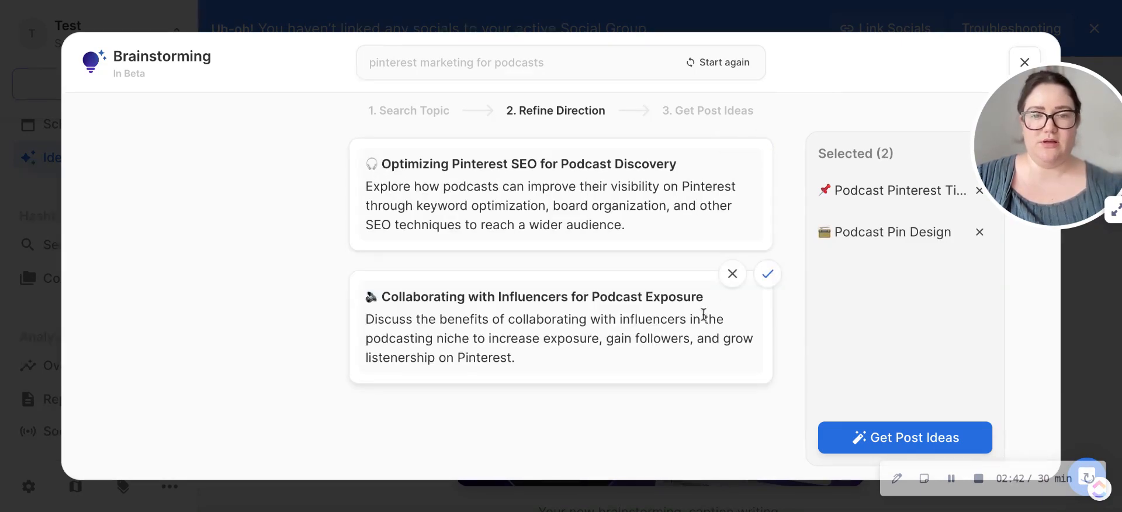
click(732, 276)
click(767, 142)
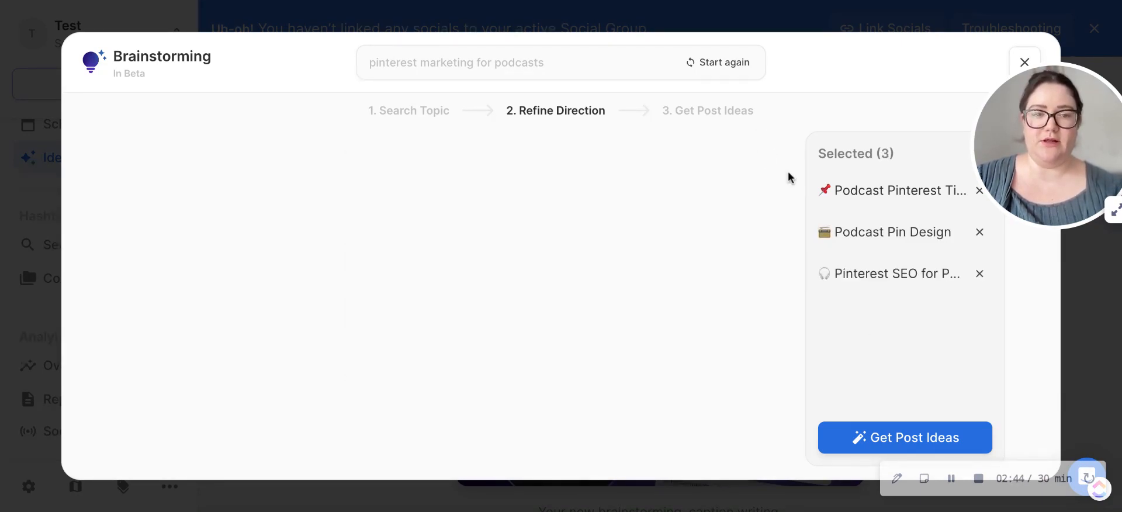
click(883, 443)
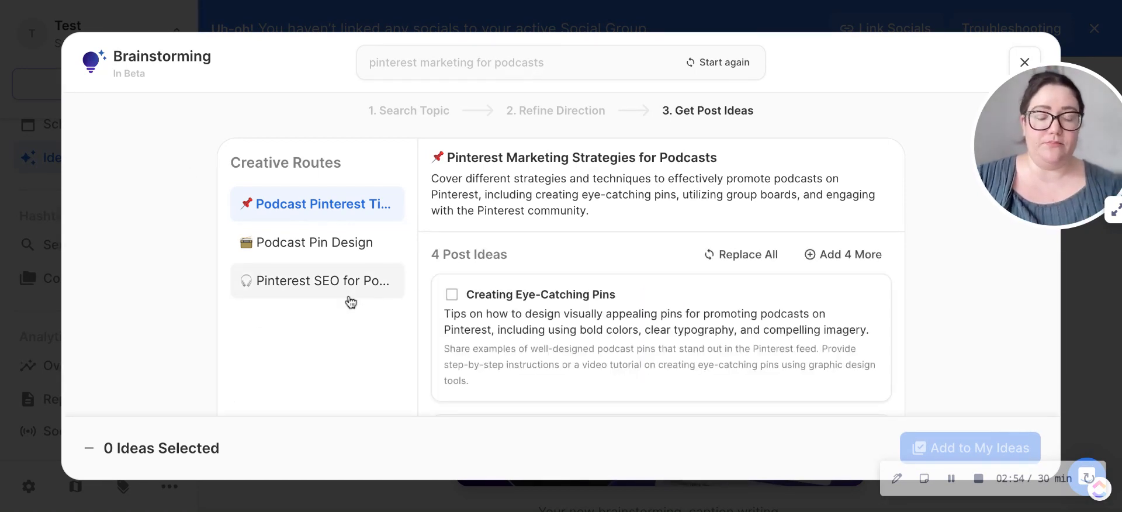
Step: Select all four post ideas under the Pinterest Marketing Strategies for Podcasts route and add them to the saved ideas
scroll(547, 290, down, 5)
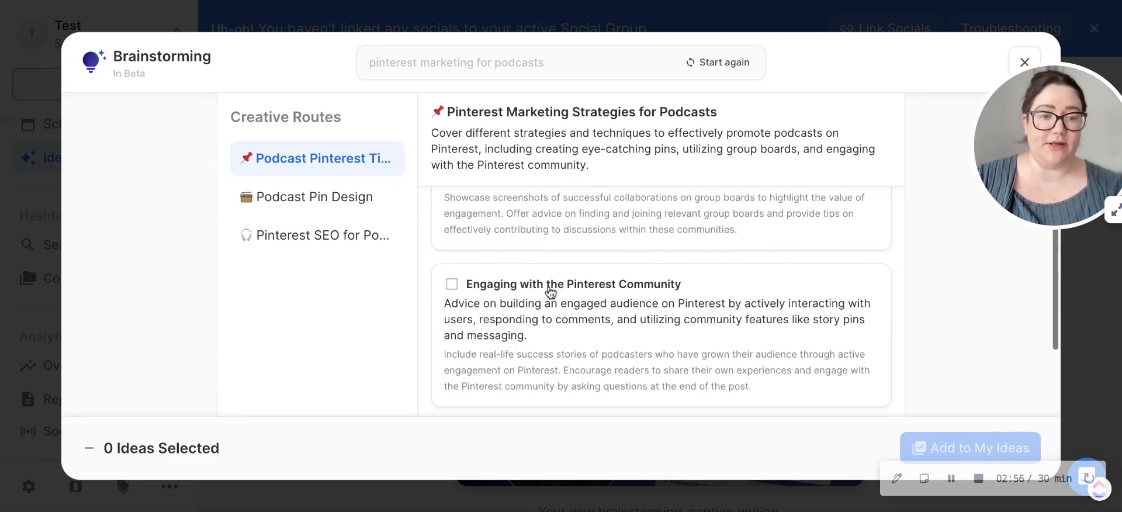
scroll(549, 291, up, 5)
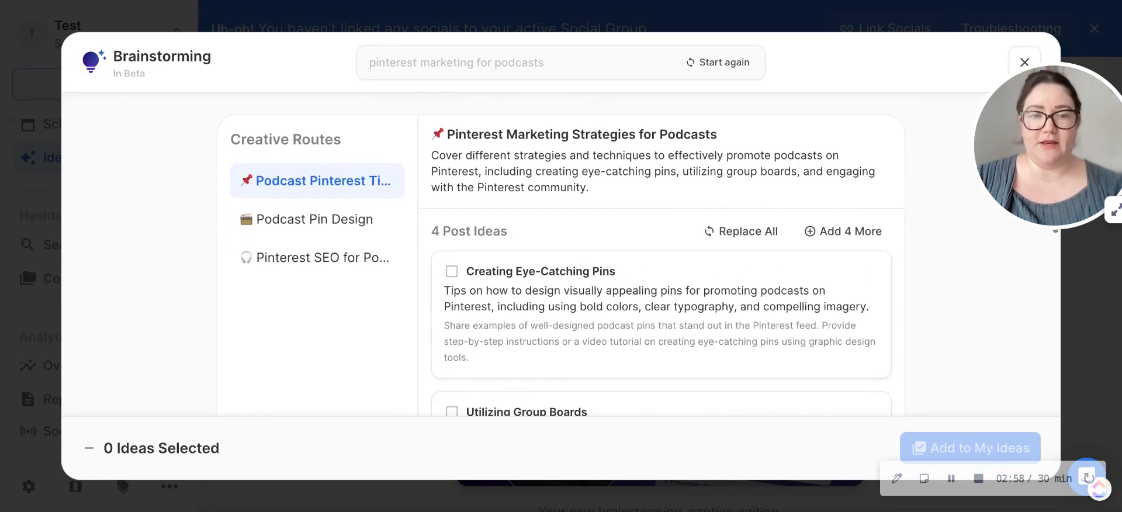
scroll(661, 263, down, 3)
scroll(660, 263, up, 2)
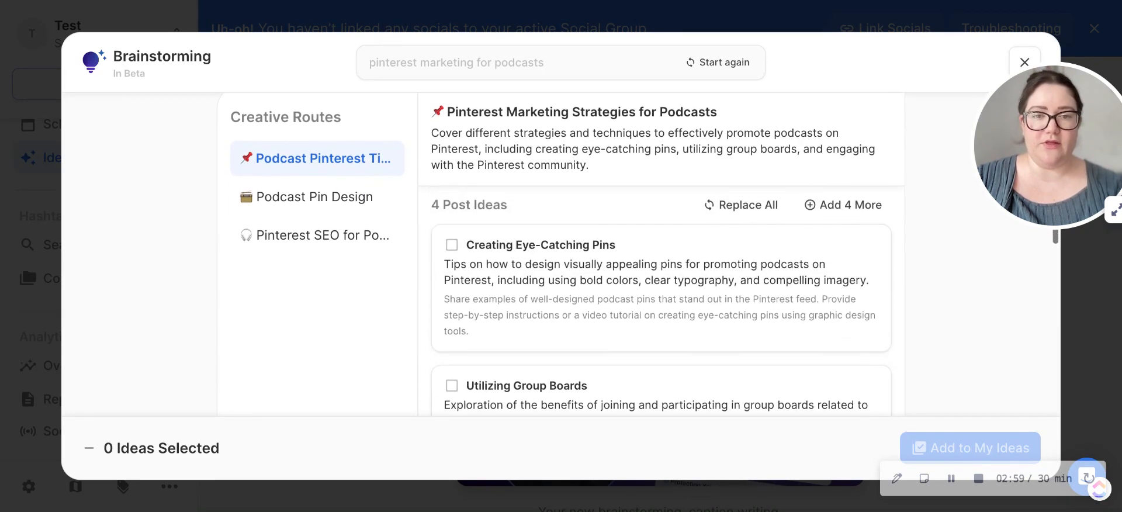
click(451, 264)
scroll(451, 260, down, 3)
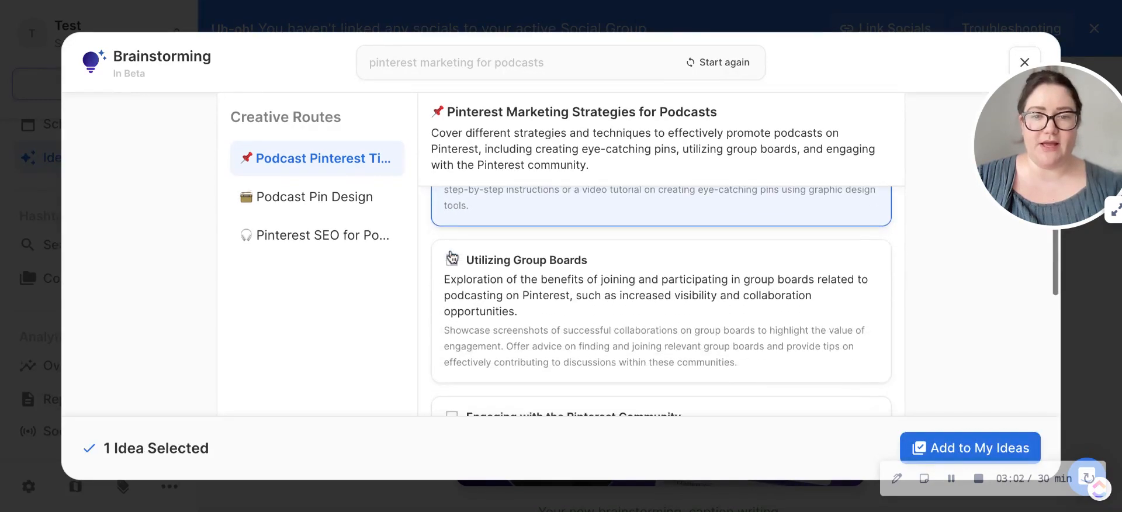
click(450, 257)
scroll(450, 263, down, 3)
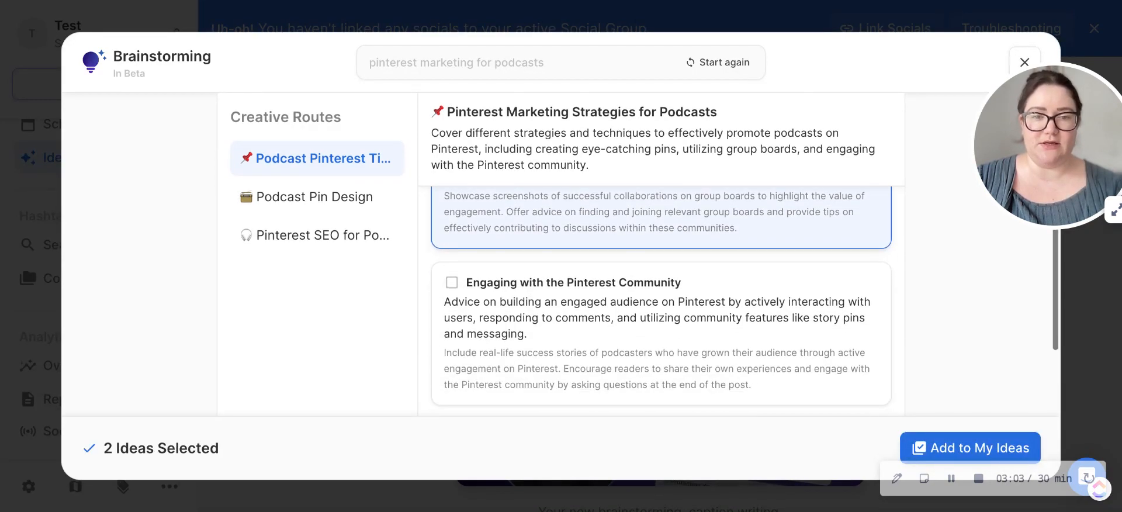
click(450, 284)
scroll(451, 284, down, 3)
click(451, 284)
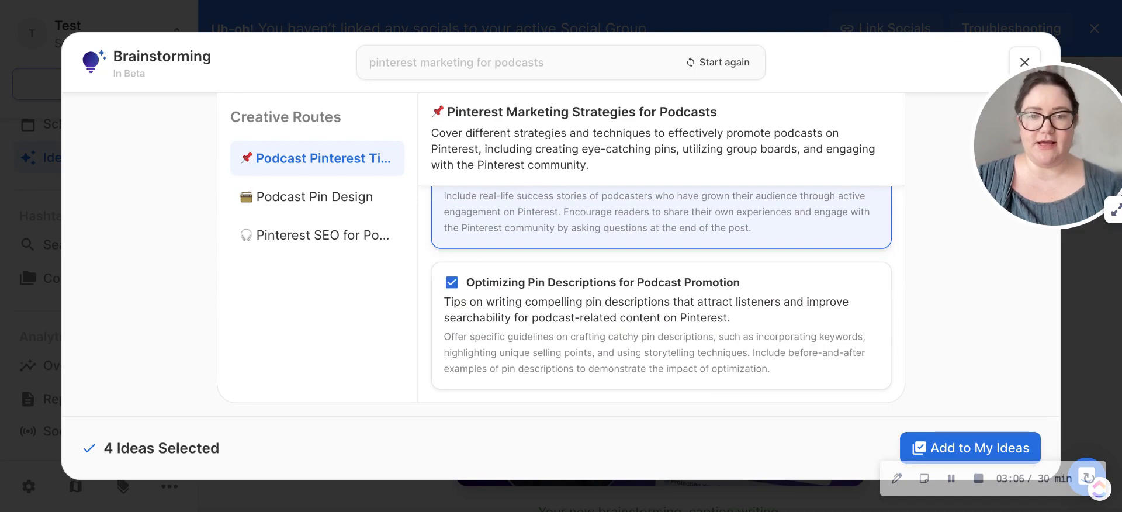
click(934, 448)
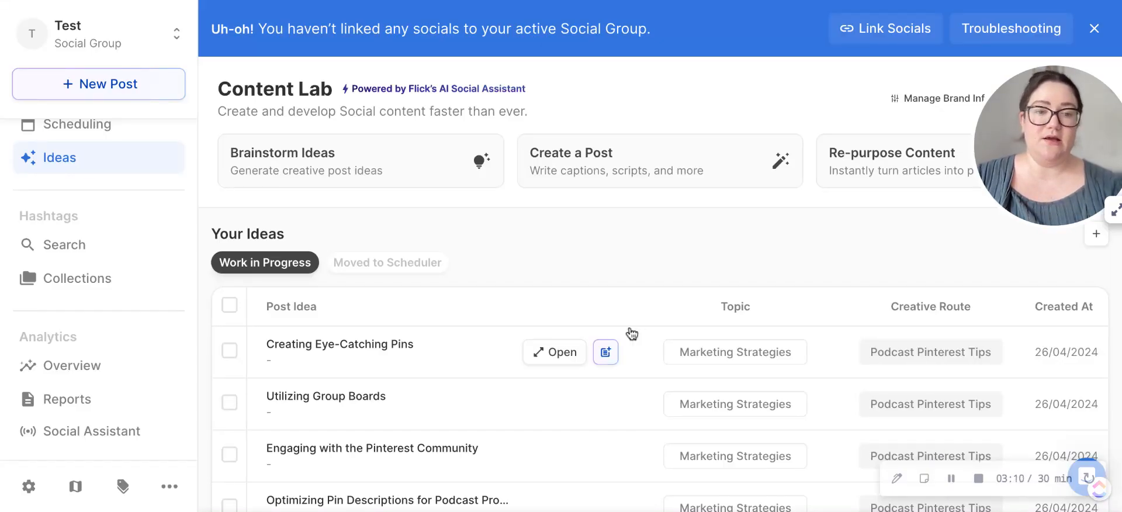
Step: Open the saved "Creating Eye-Catching Pins" idea and set its post template to Educational
scroll(631, 333, down, 2)
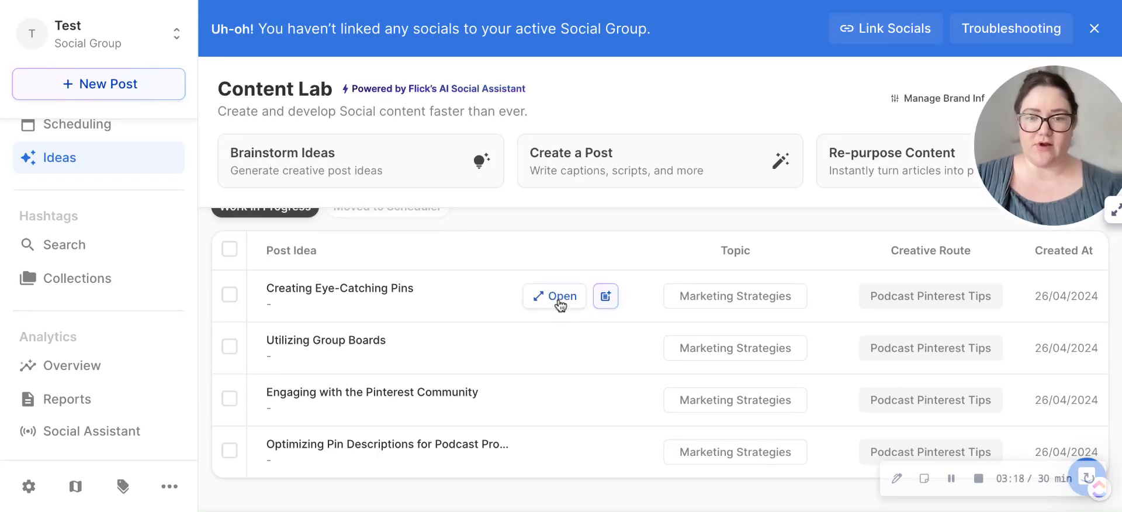
click(559, 299)
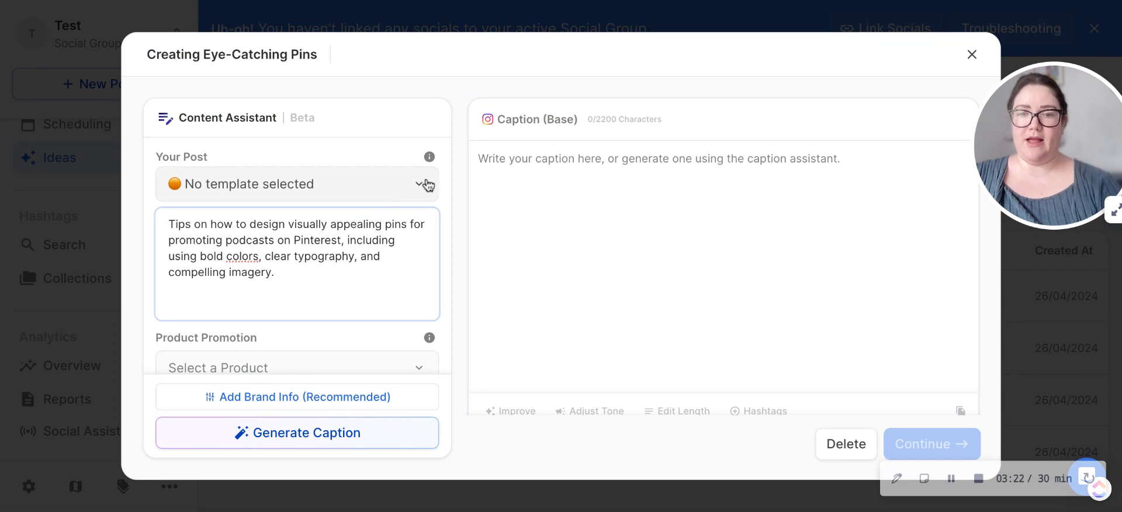
click(427, 187)
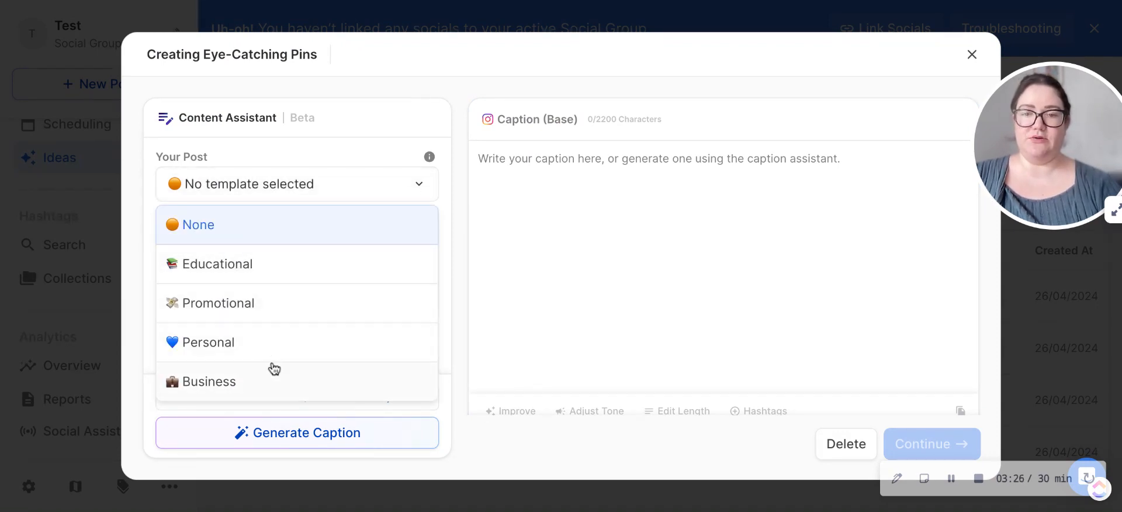
click(355, 280)
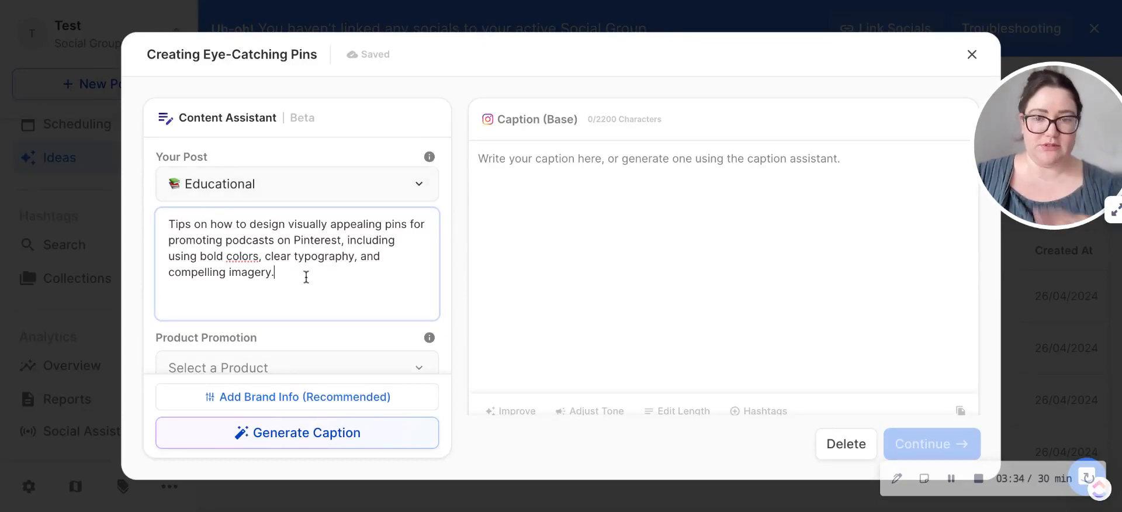
Step: Check the product promotion choices, then set the caption's included content to List and its tone to Edgy
scroll(306, 277, down, 3)
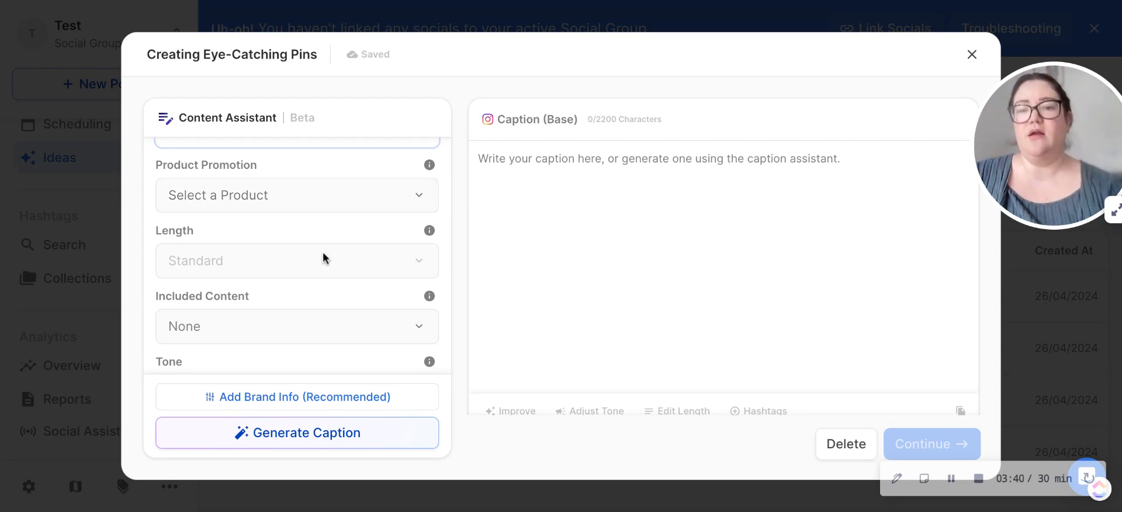
click(333, 199)
click(336, 202)
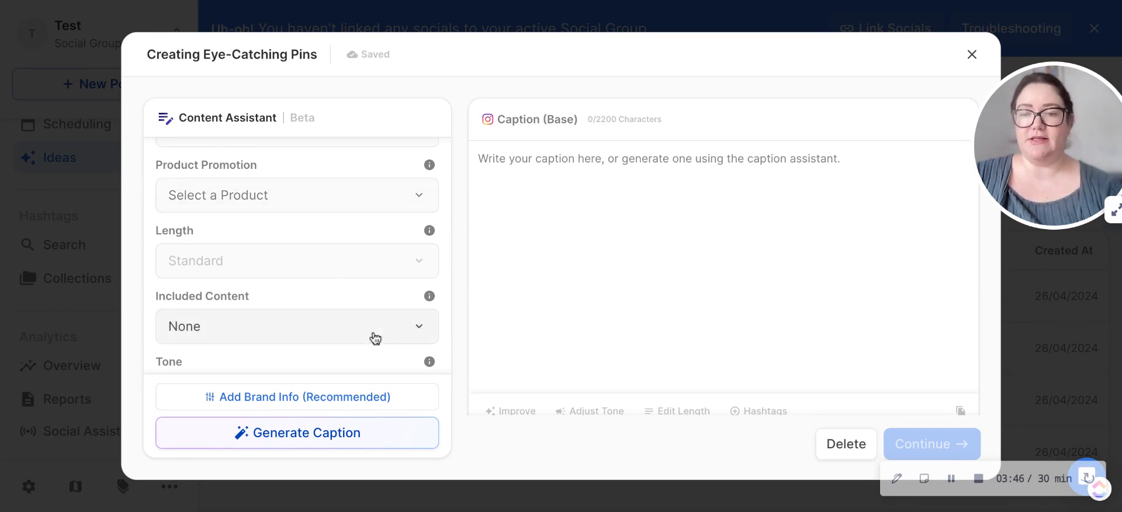
scroll(374, 334, down, 2)
click(419, 210)
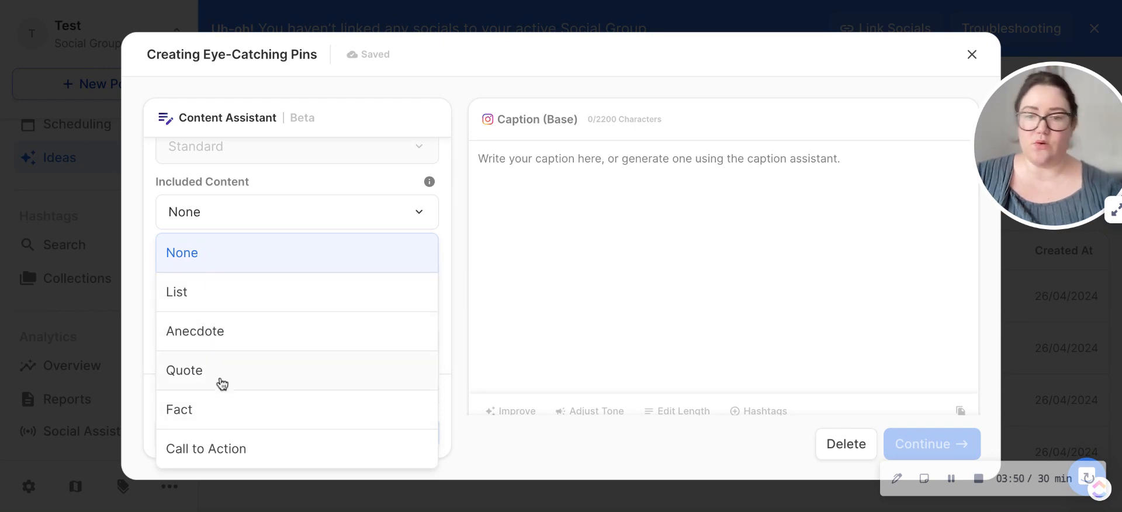
click(212, 294)
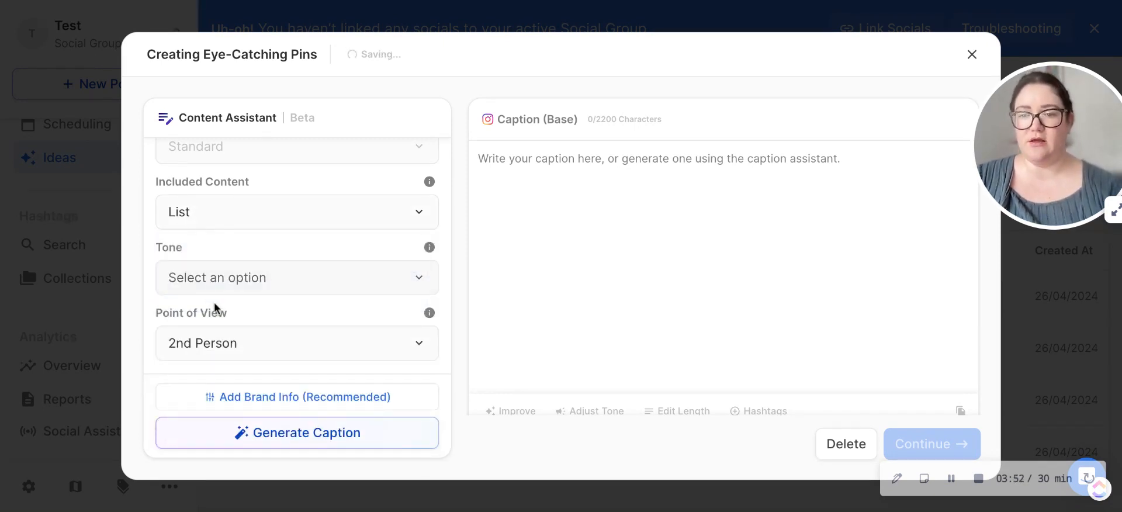
click(226, 284)
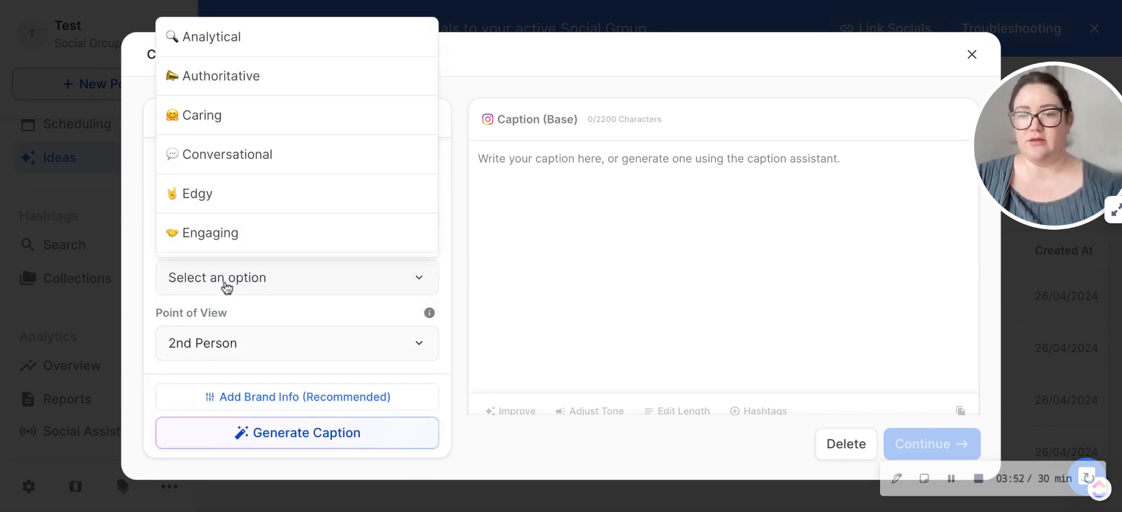
click(245, 196)
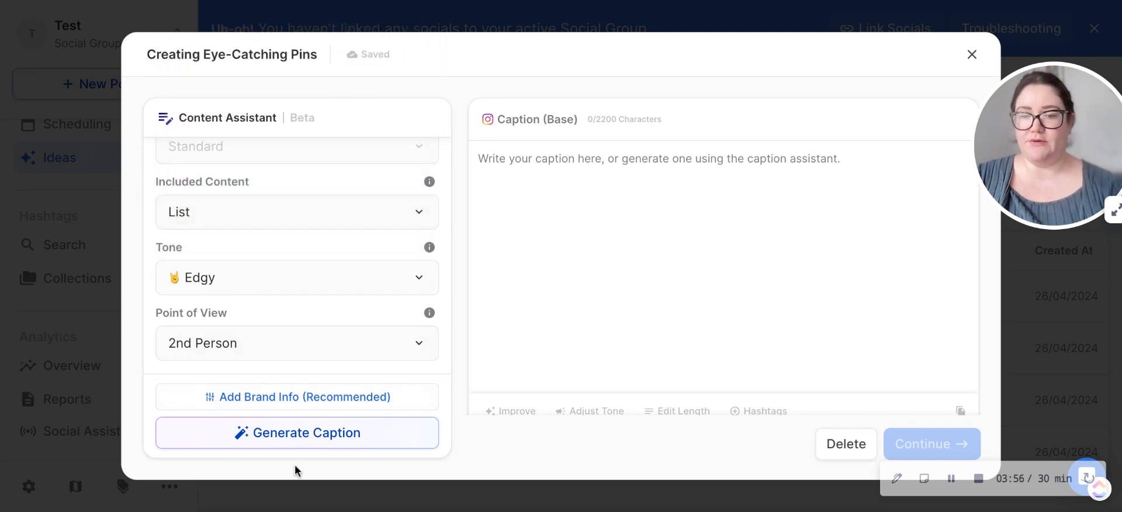
Step: View the brand information setup, close it without adding anything, and generate the caption for the idea
click(274, 398)
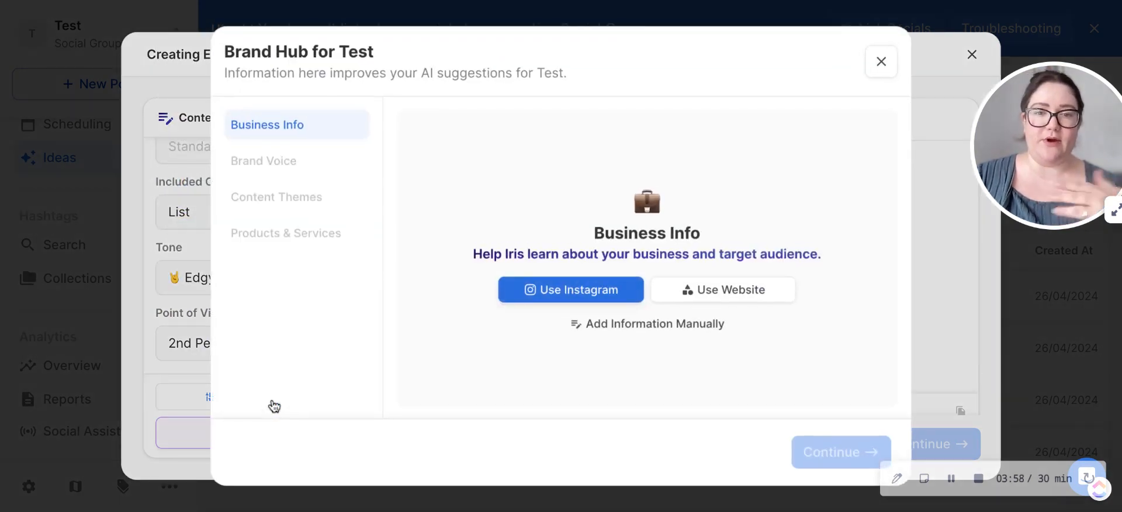
click(873, 66)
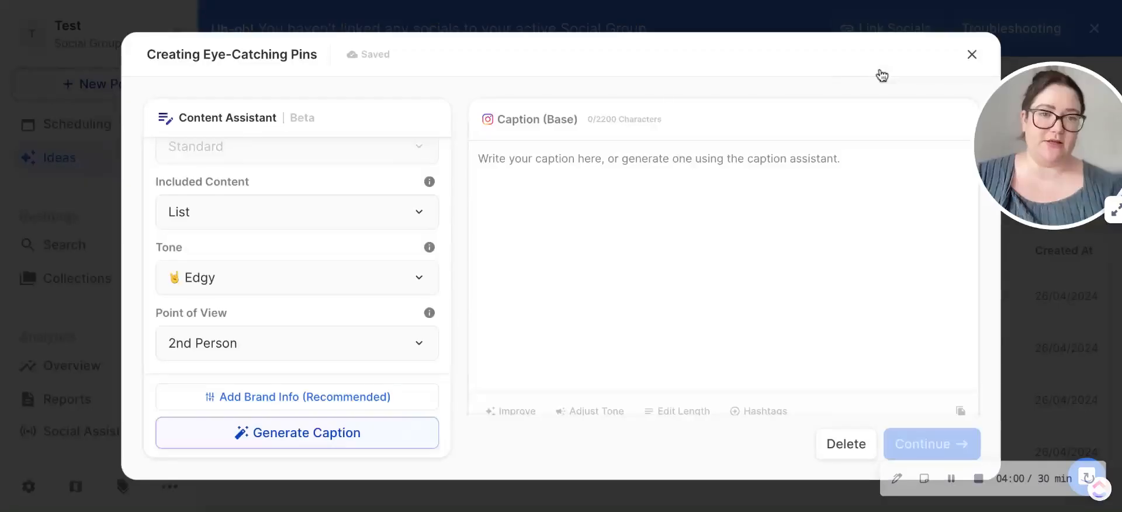
click(294, 434)
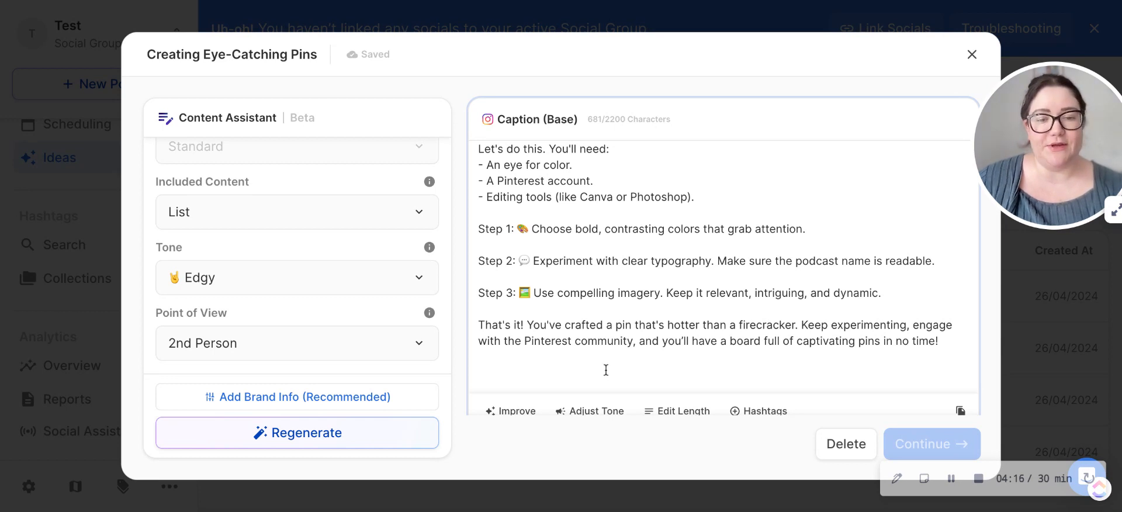
Step: Rewrite the generated caption in another of the preset tones and read through the new text
click(593, 411)
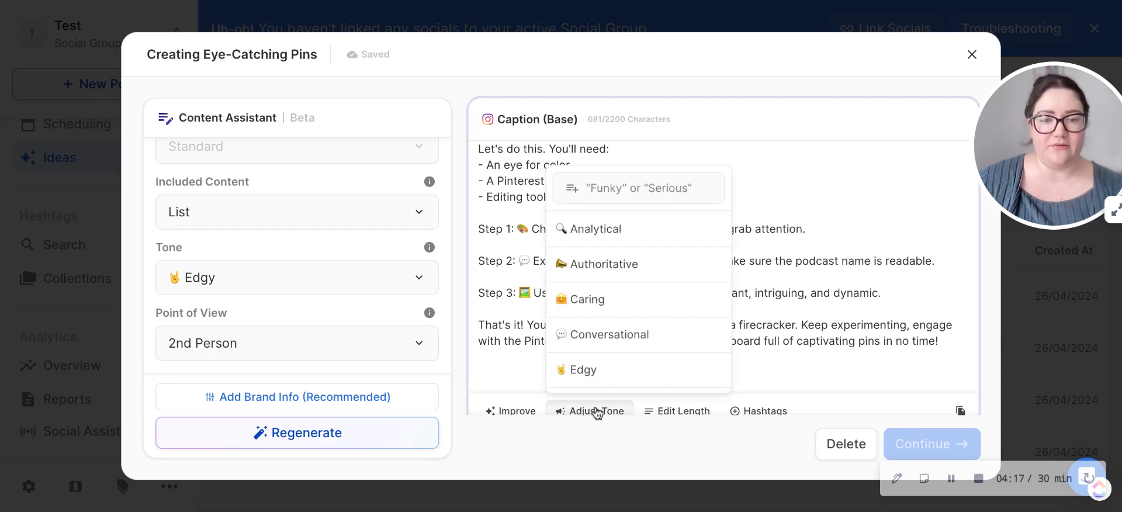
click(605, 312)
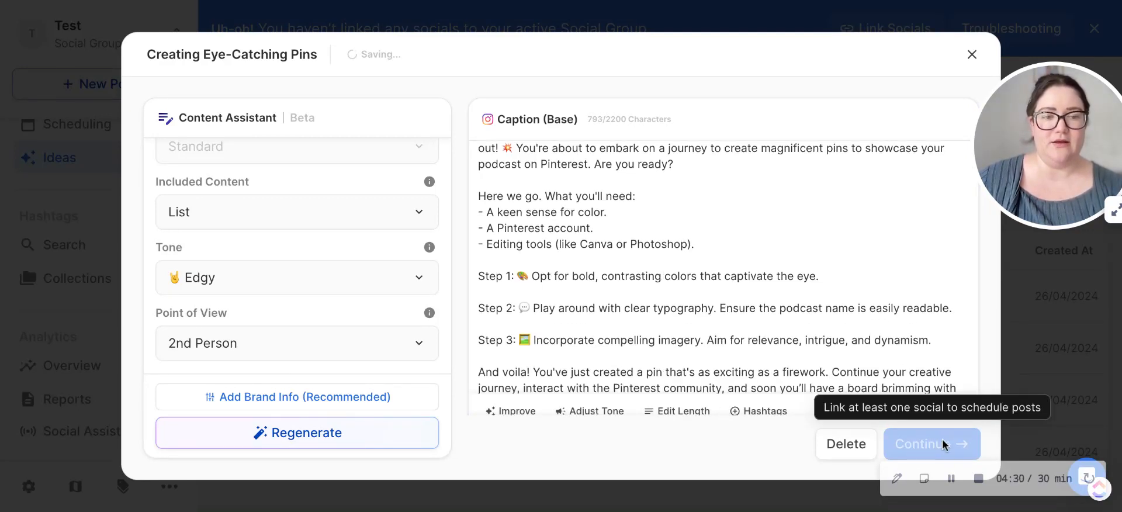
scroll(850, 296, down, 2)
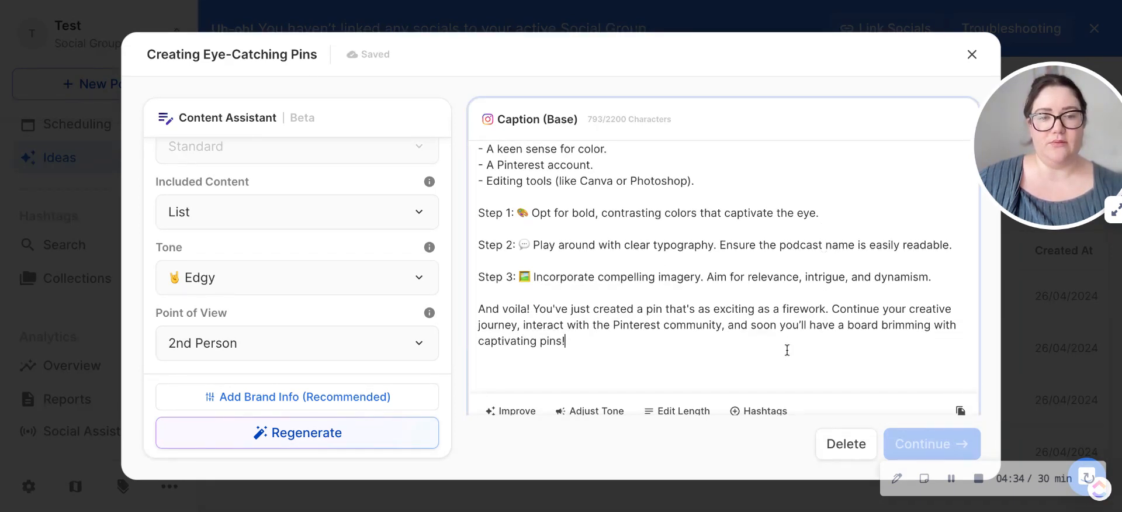
Step: Generate a TikTok version of the caption and discard it
scroll(787, 350, down, 5)
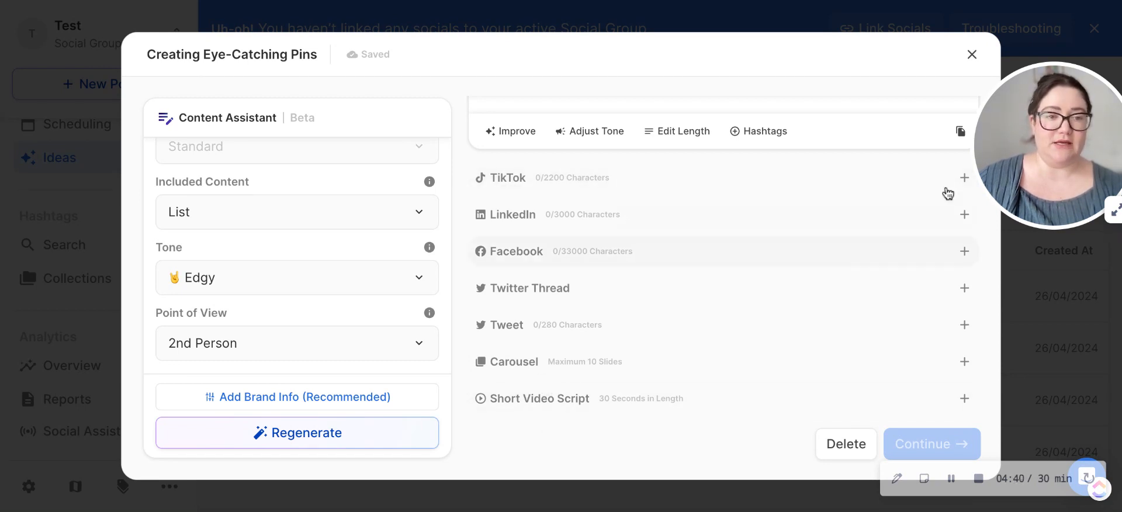
click(964, 179)
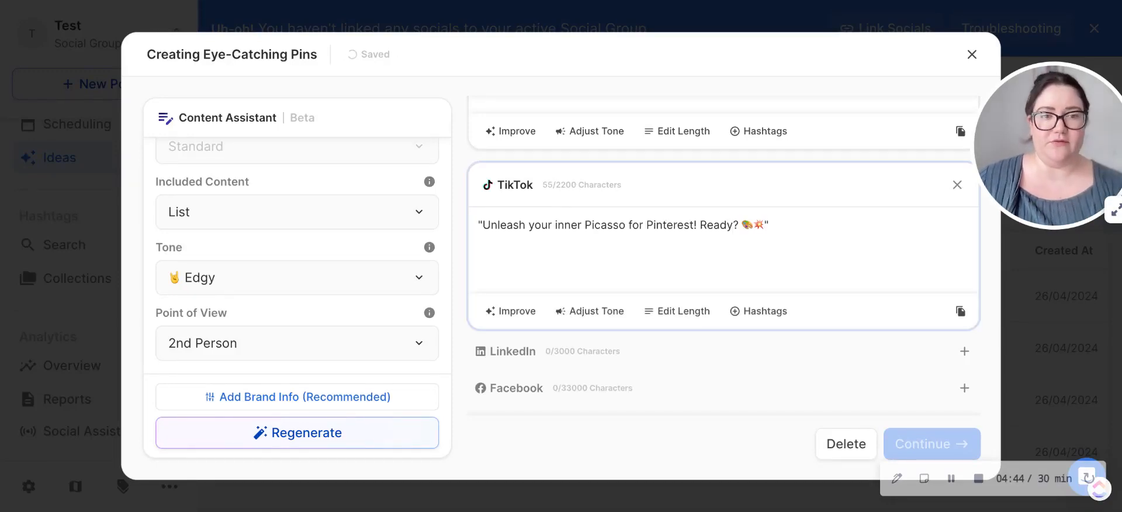
click(956, 185)
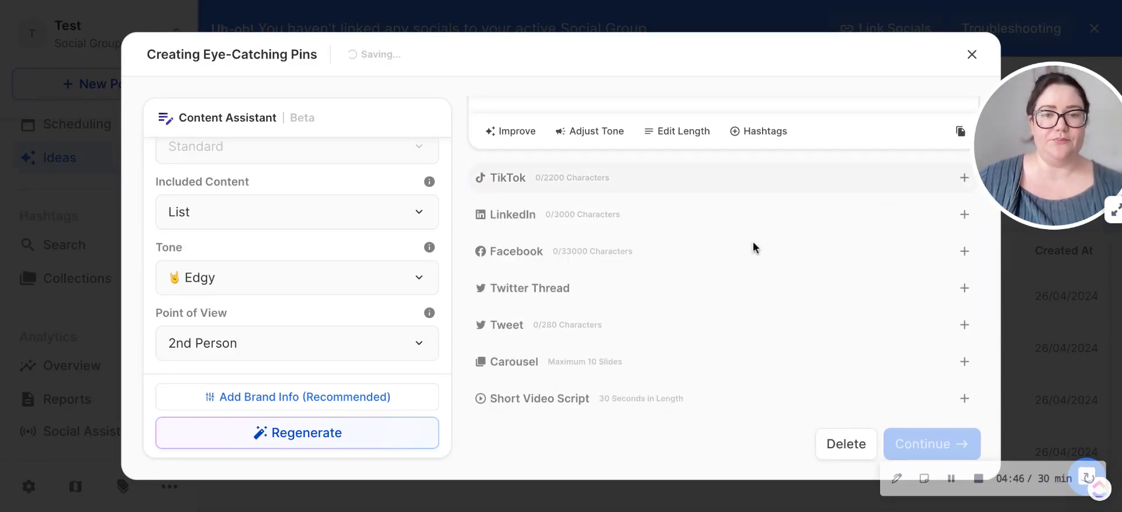
Step: Generate a short video script and a carousel from the base caption, and look over the generated texts
click(965, 399)
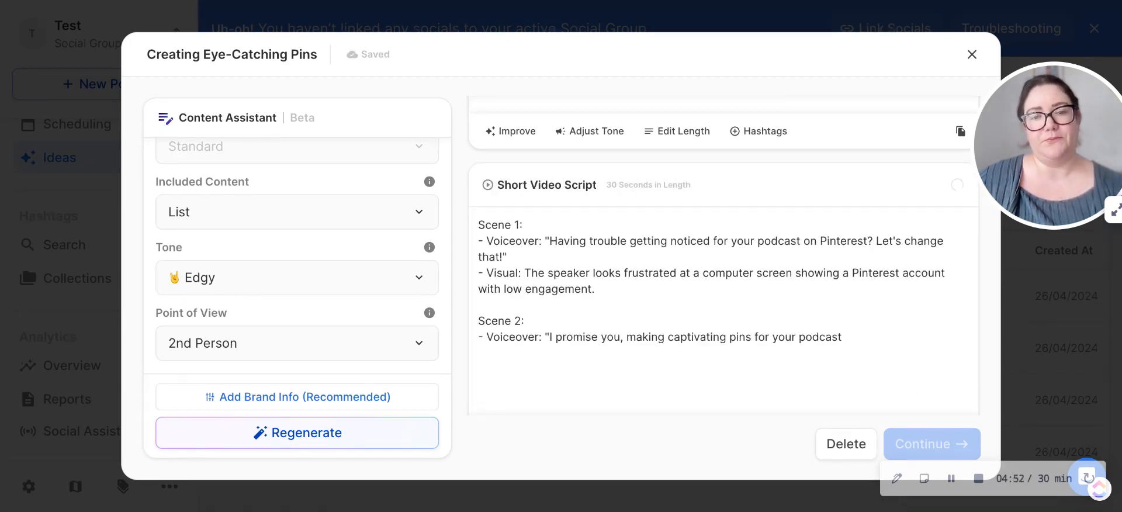
scroll(660, 346, down, 5)
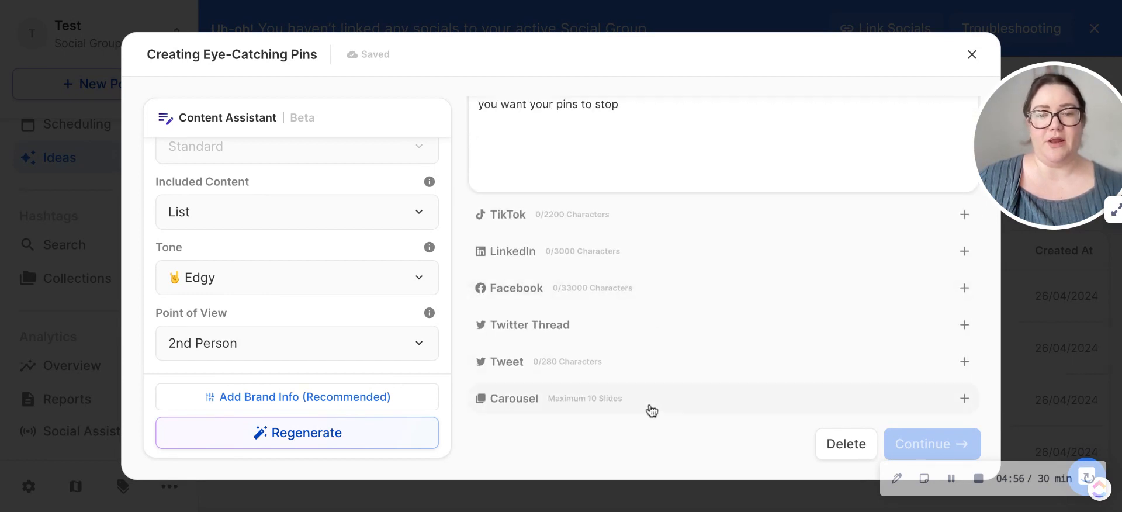
click(964, 398)
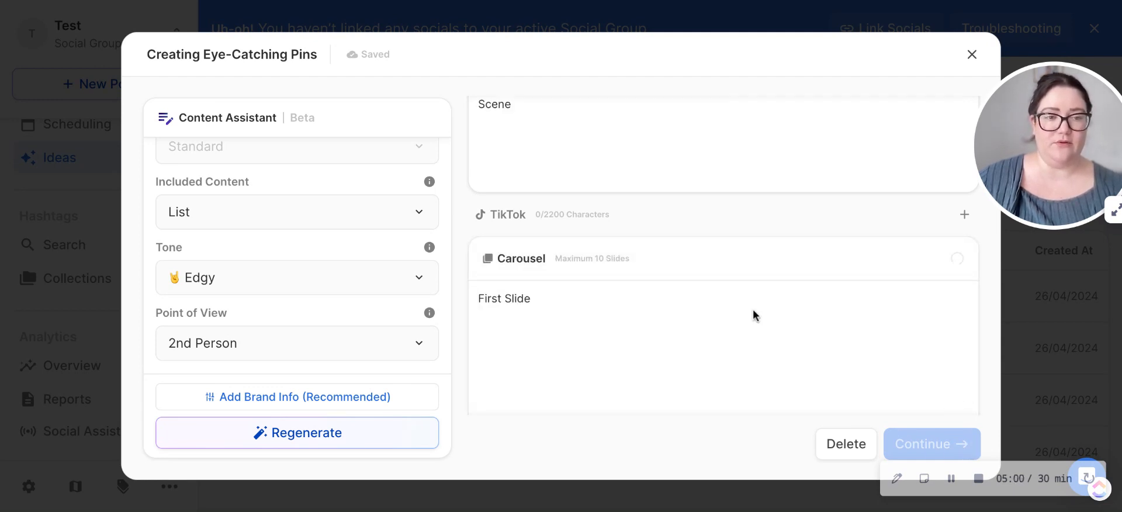
scroll(753, 310, down, 5)
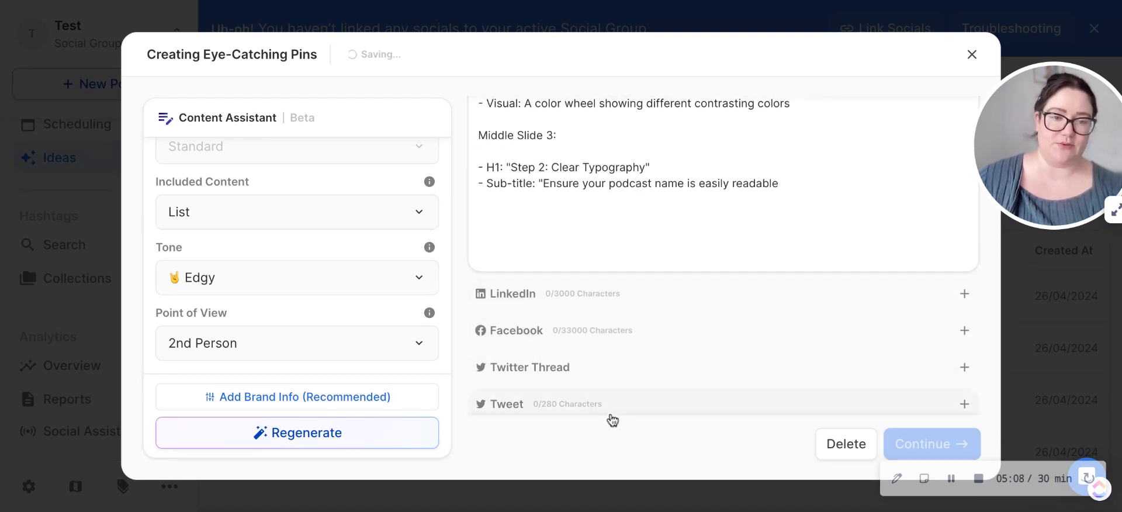
scroll(550, 152, up, 5)
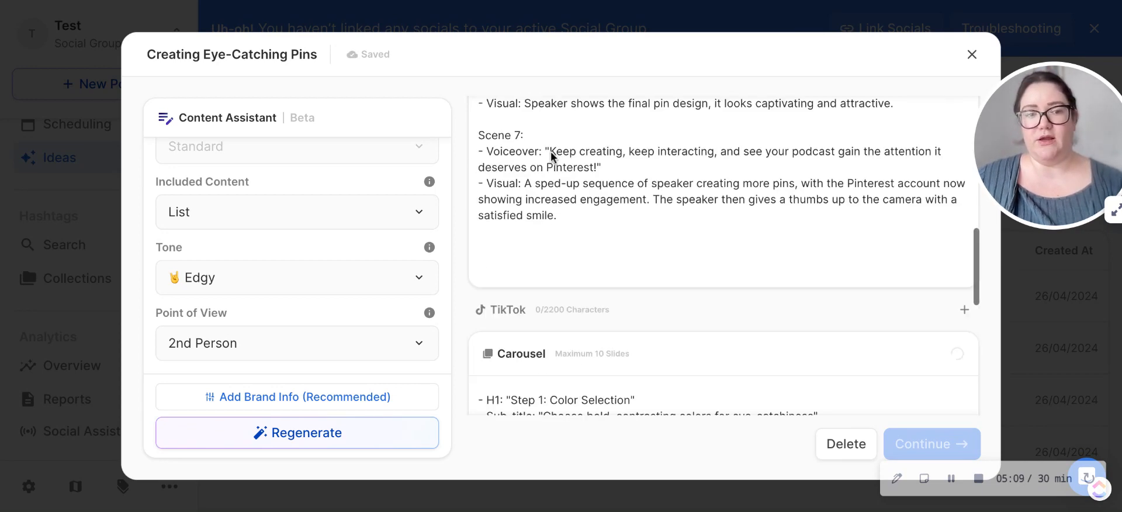
scroll(551, 152, up, 10)
scroll(684, 250, up, 3)
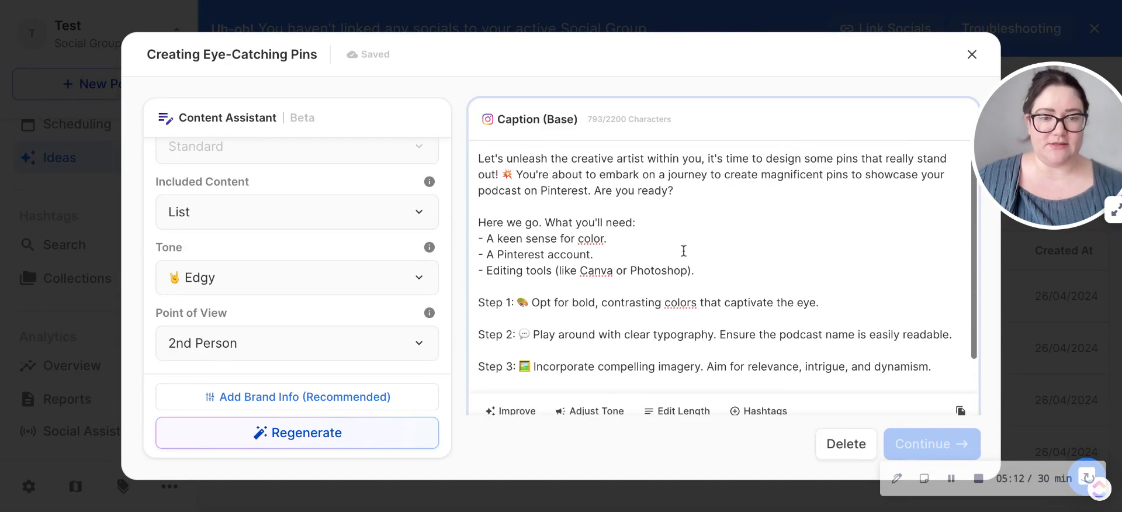
scroll(734, 275, down, 3)
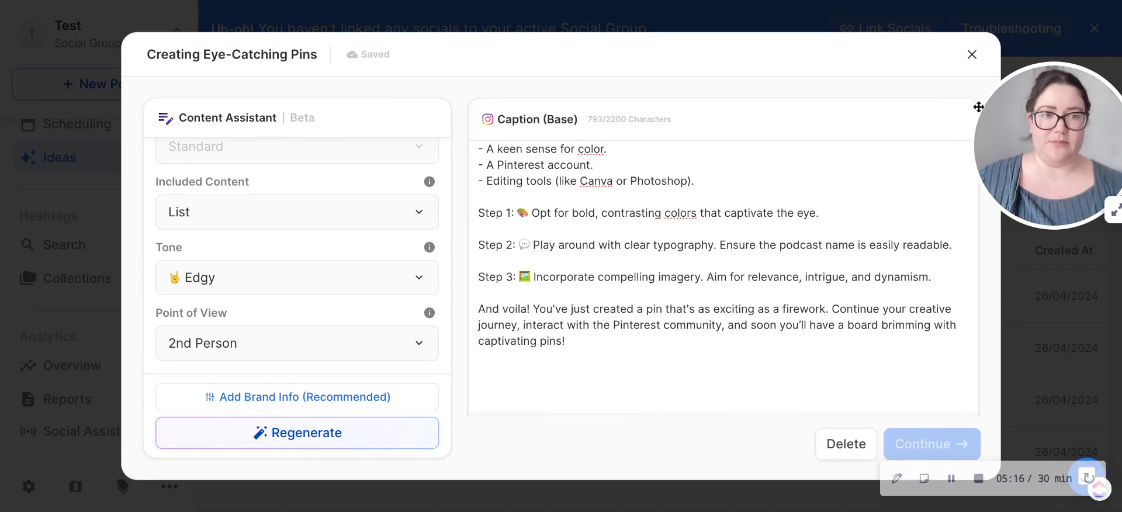
Step: Close the "Creating Eye-Catching Pins" idea and switch the active social group to FamilySyncMedia
click(972, 54)
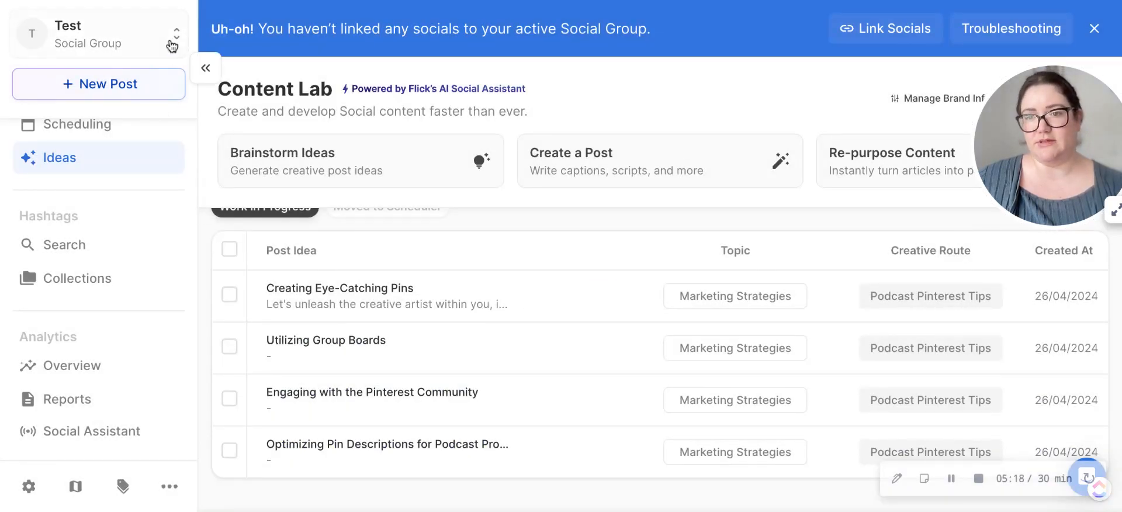
click(172, 47)
click(310, 83)
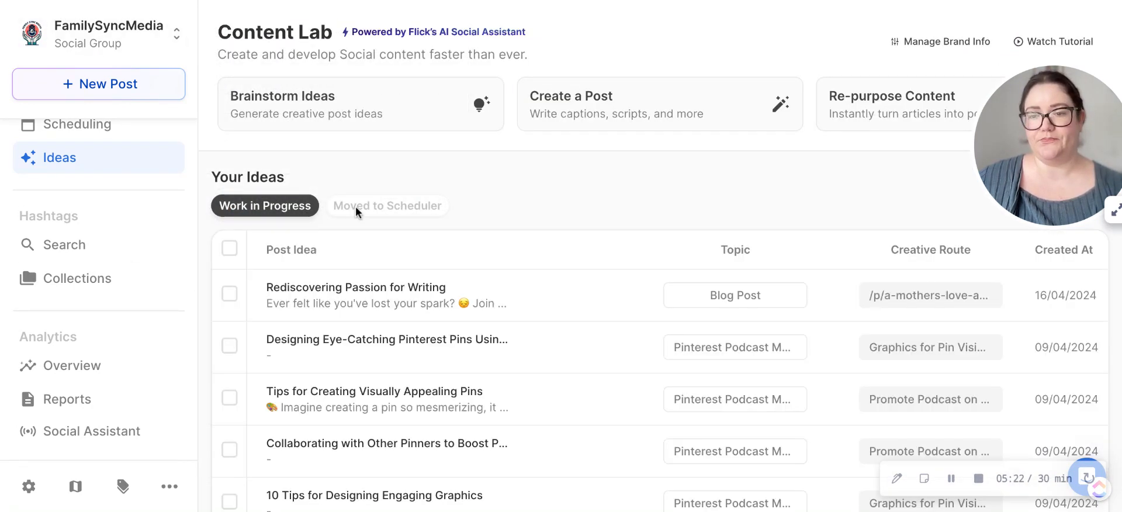
Step: Open the "Rediscovering Passion for Writing" idea as a multi-platform post and get stock photo suggestions for it
mouse_move(397, 305)
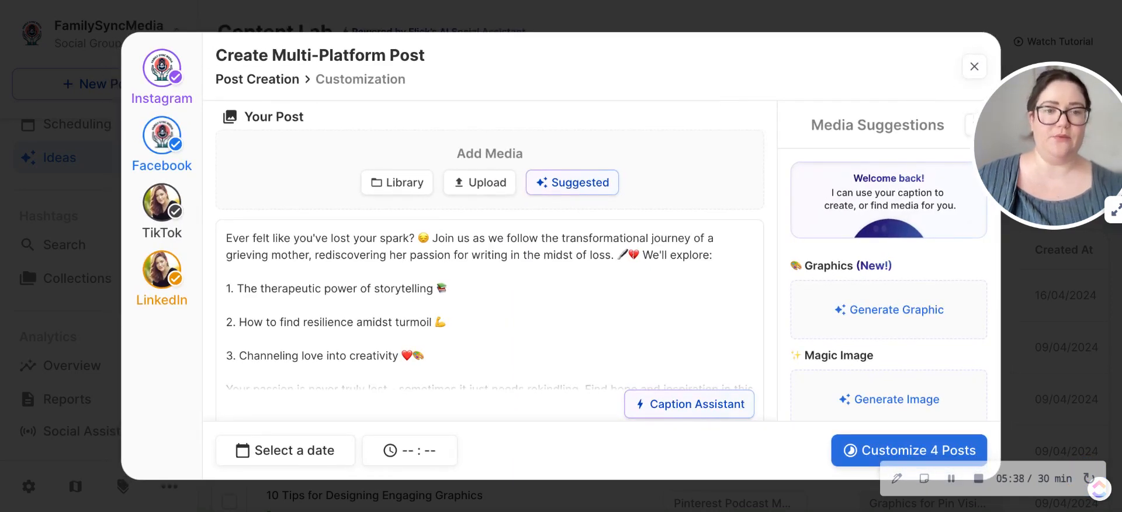
scroll(893, 286, down, 3)
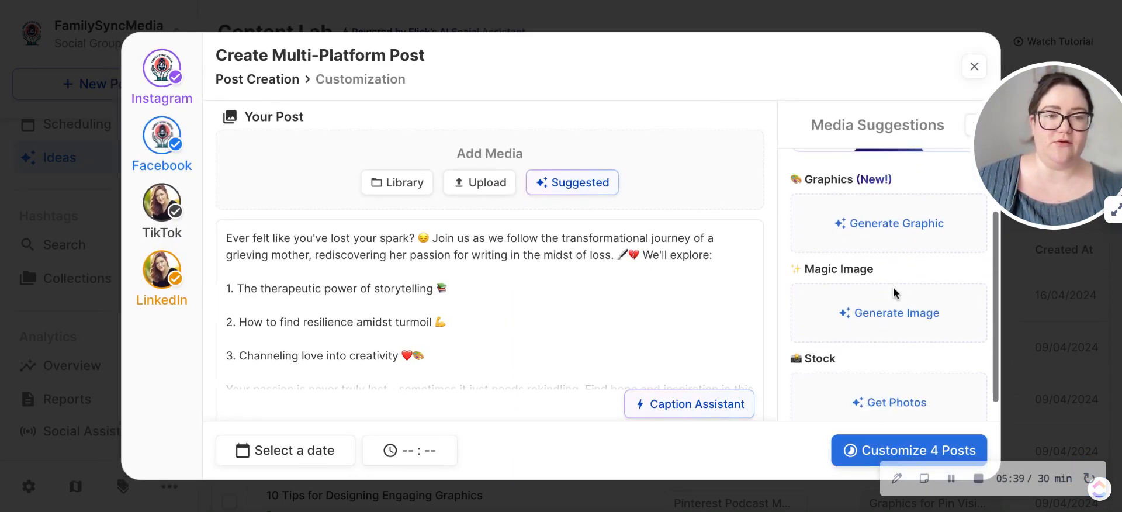
scroll(893, 286, up, 1)
scroll(893, 286, down, 1)
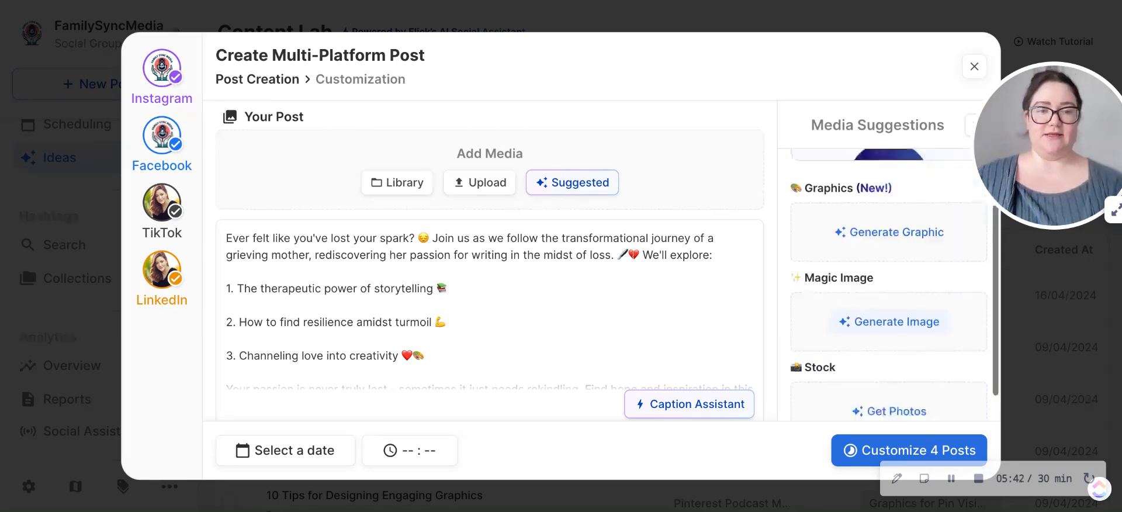
click(887, 380)
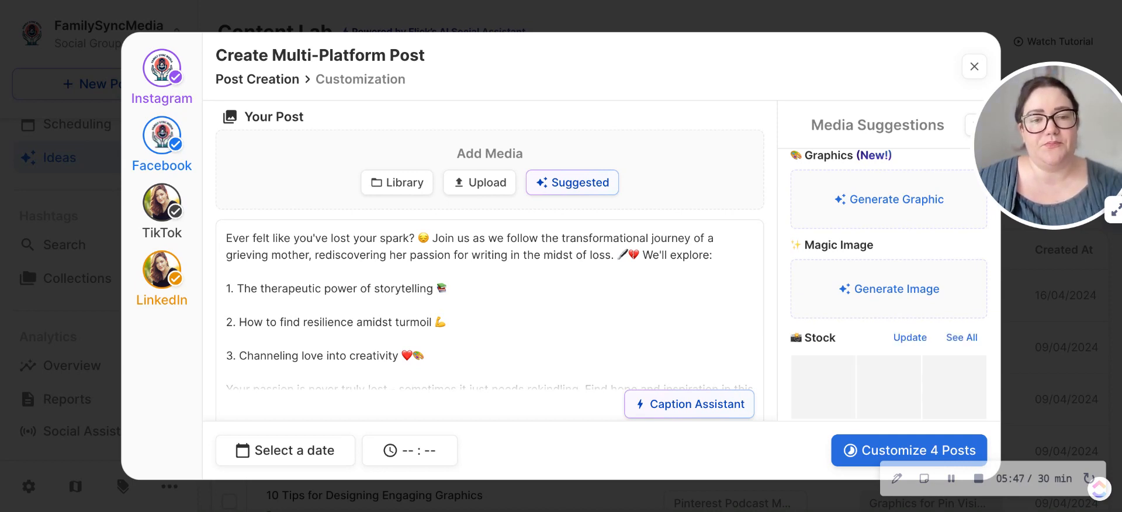
Step: Review the suggested stock photos against the caption and add the "Be my Valentine" notebook photo with the red heart to the post
scroll(888, 379, down, 1)
scroll(888, 333, down, 1)
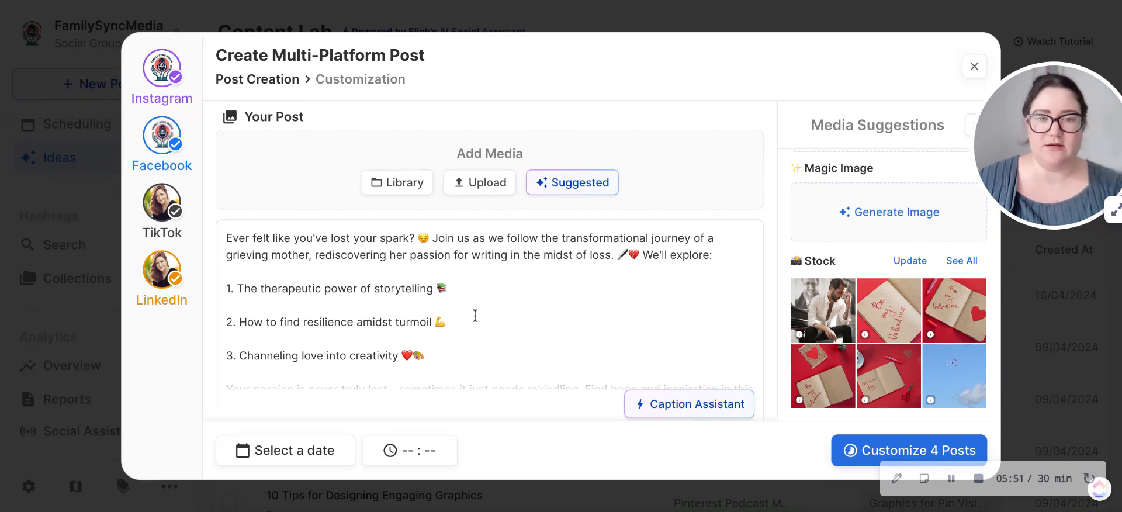
scroll(410, 264, down, 3)
scroll(704, 339, up, 3)
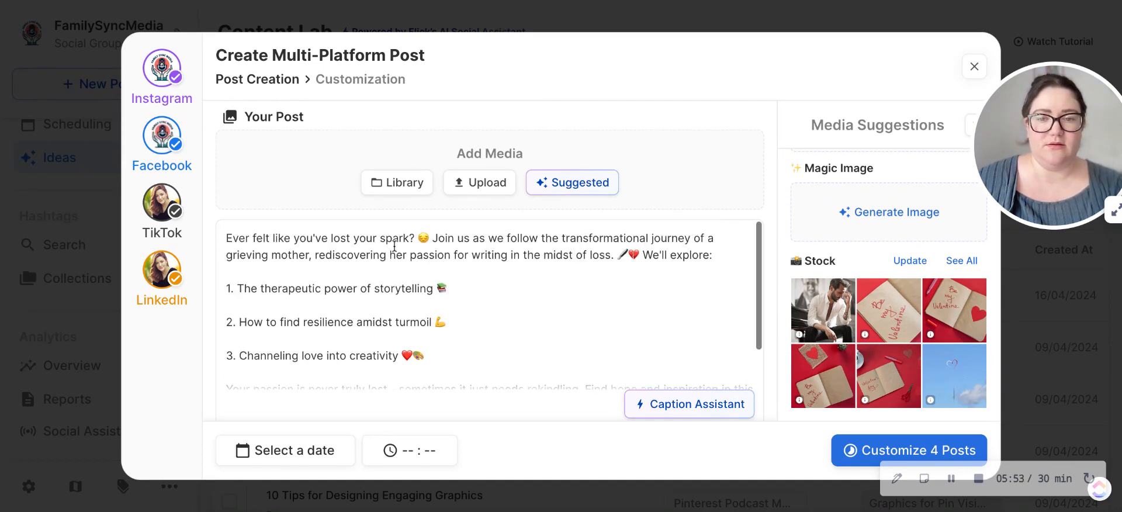
click(973, 291)
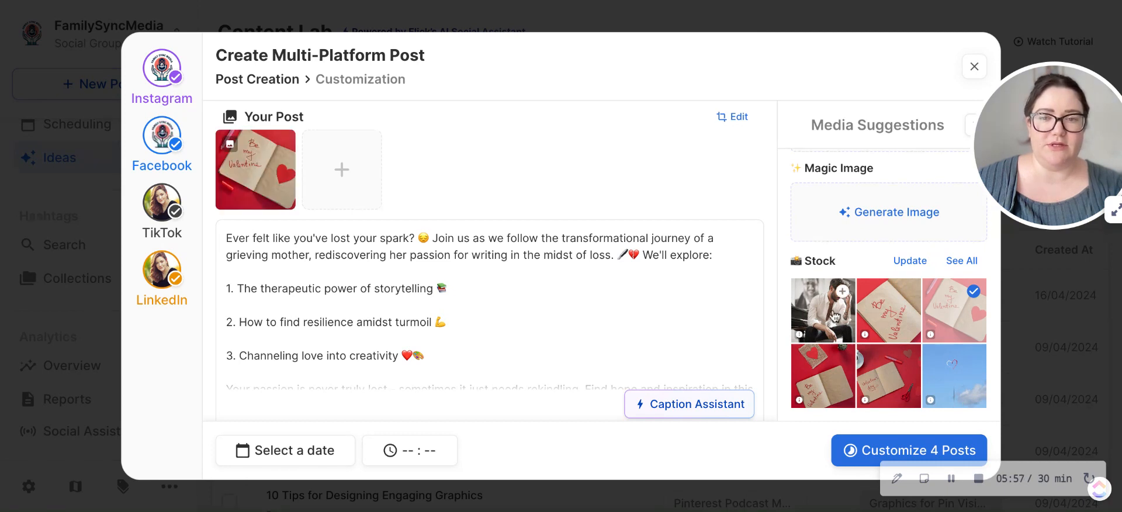
Step: Generate Magic Images in the Comic Book style and add the middle one to the post
click(906, 214)
scroll(857, 307, down, 3)
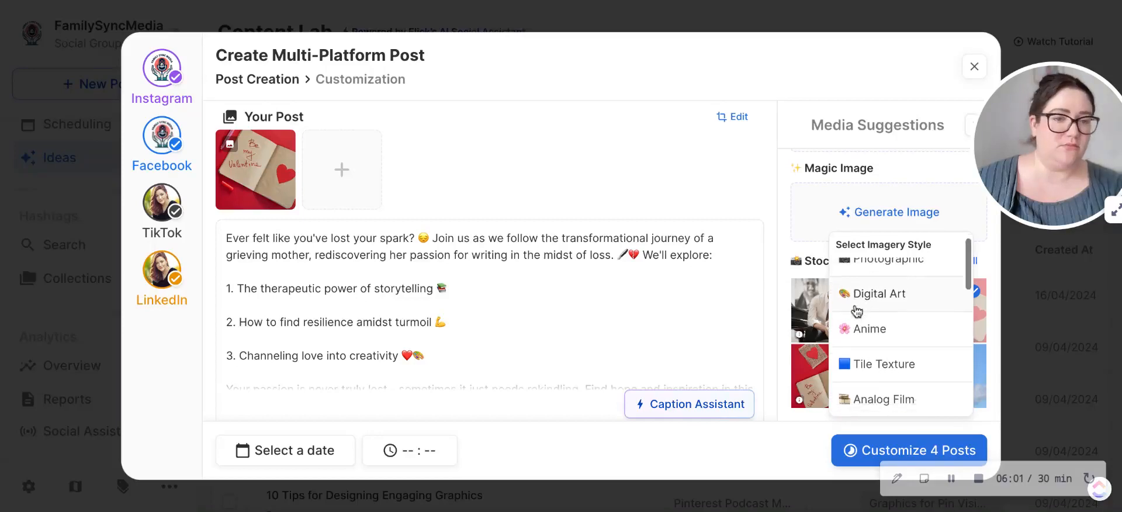
scroll(857, 309, down, 1)
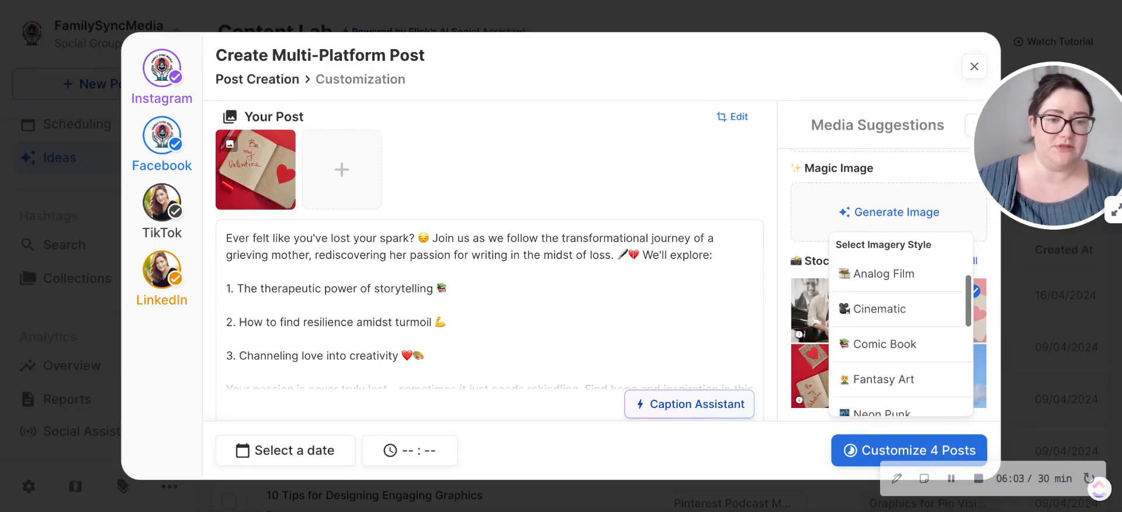
click(879, 359)
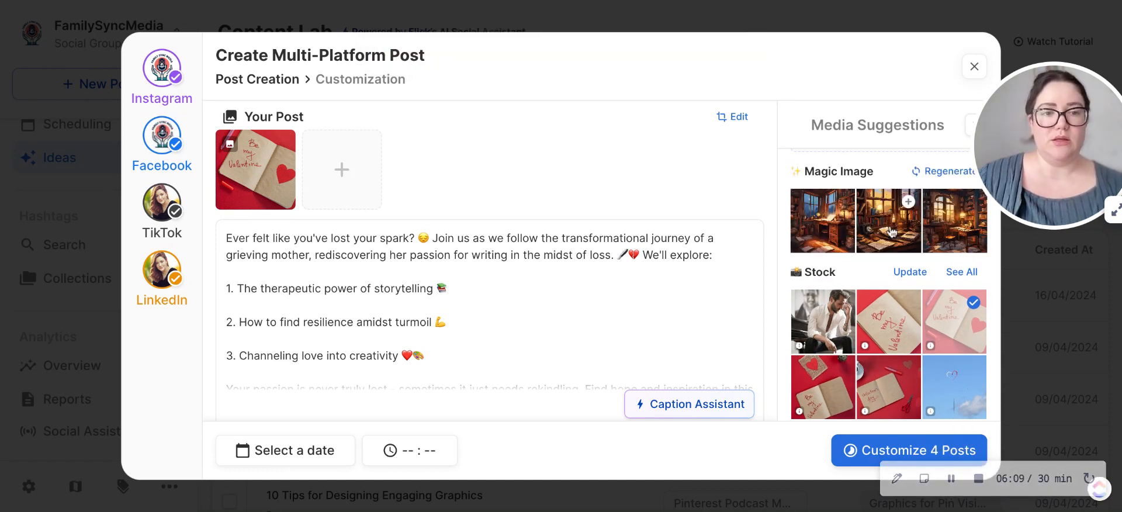
click(891, 232)
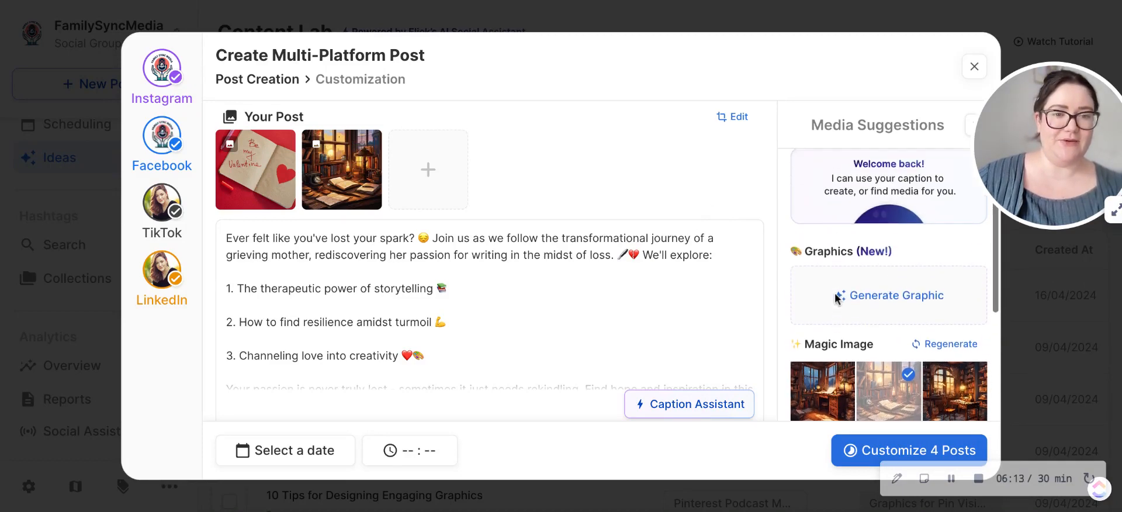
Step: Browse the Smart Graphic template categories and generate a graphic from the Numbered "5-Step Formula" template
click(891, 302)
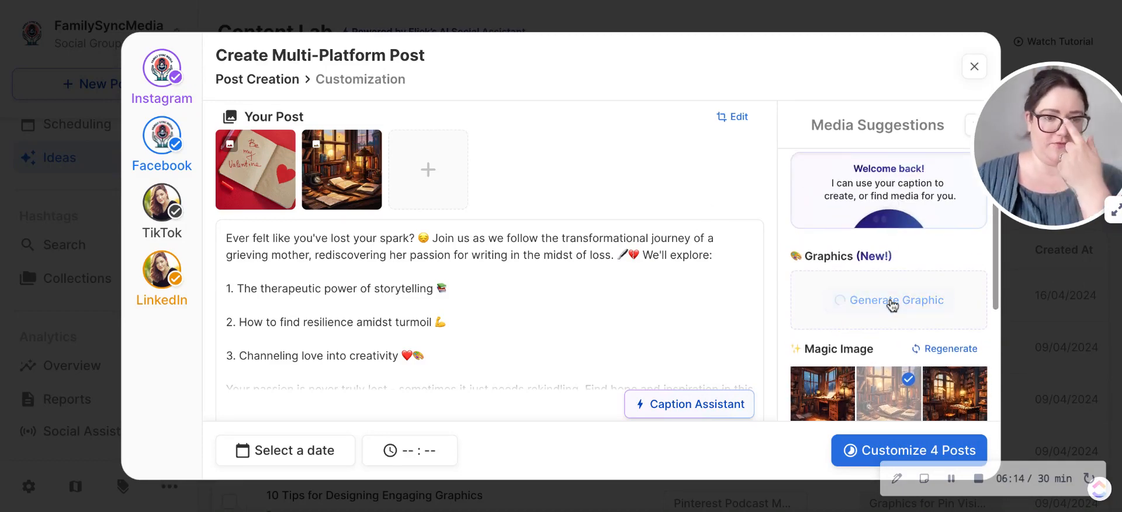
scroll(564, 253, down, 1)
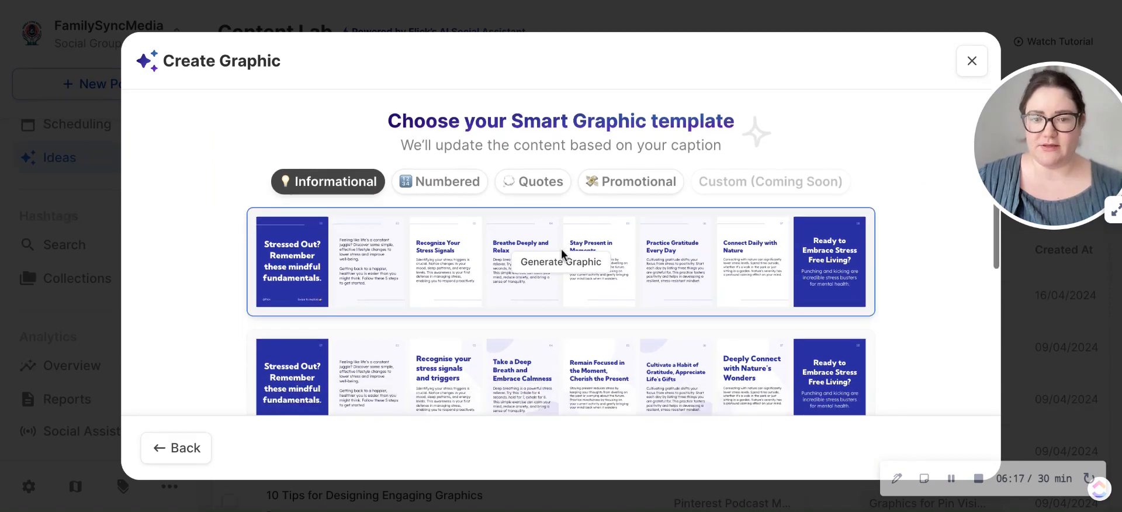
click(538, 151)
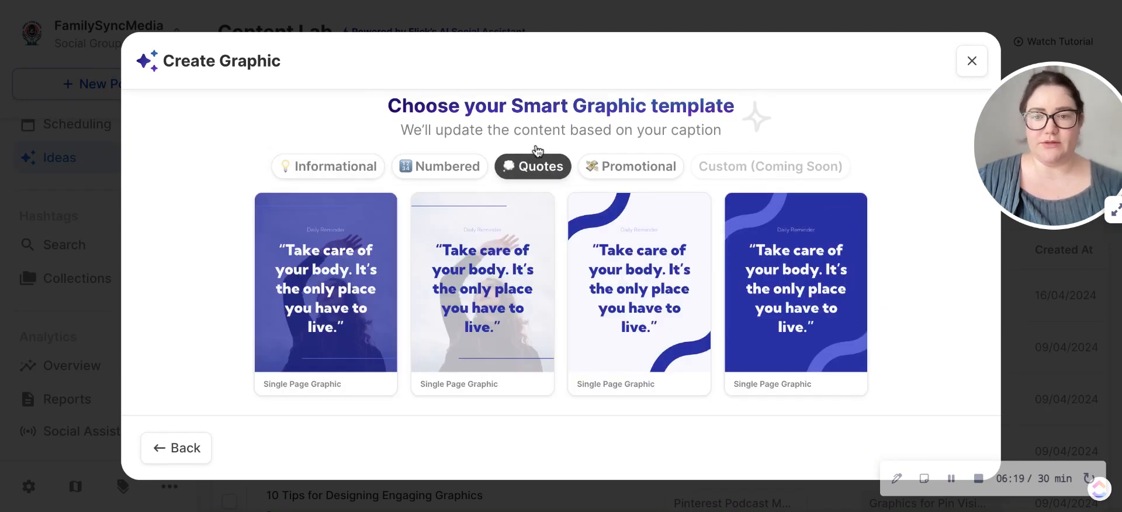
click(372, 178)
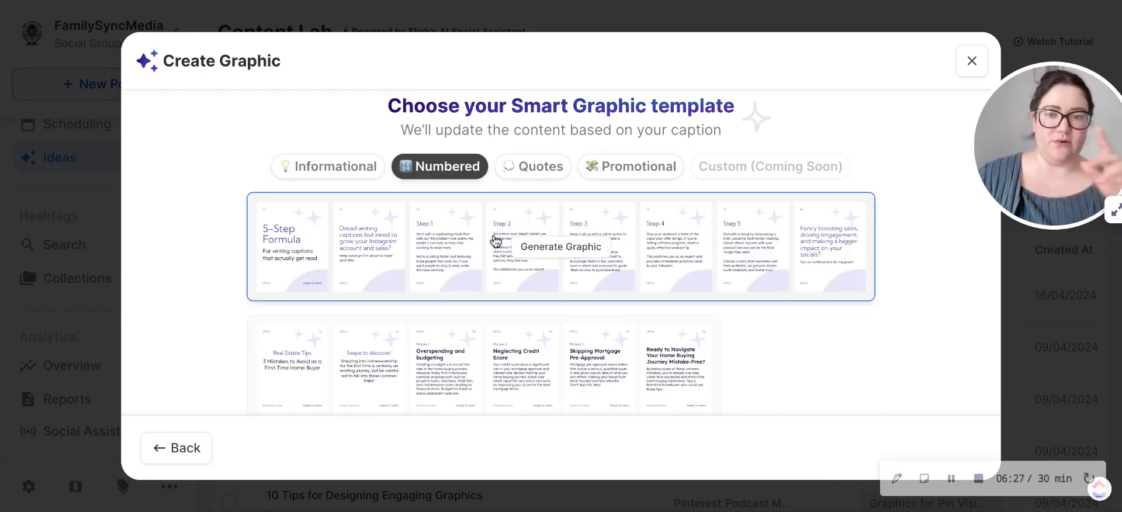
click(581, 254)
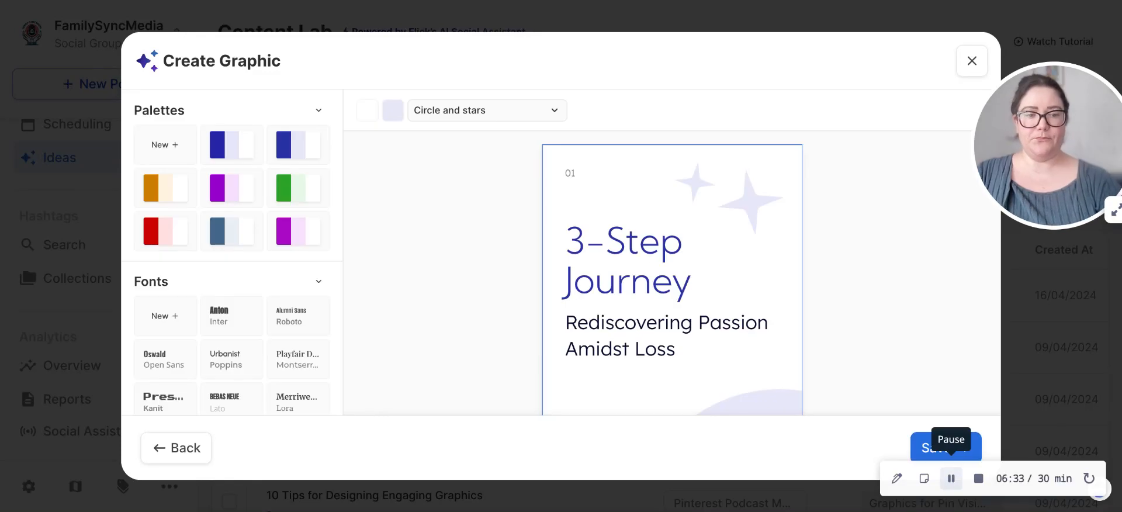
Step: Look over the generated slides and change the background shape of slide 2 to Blobs 1
scroll(893, 251, down, 2)
scroll(893, 250, down, 2)
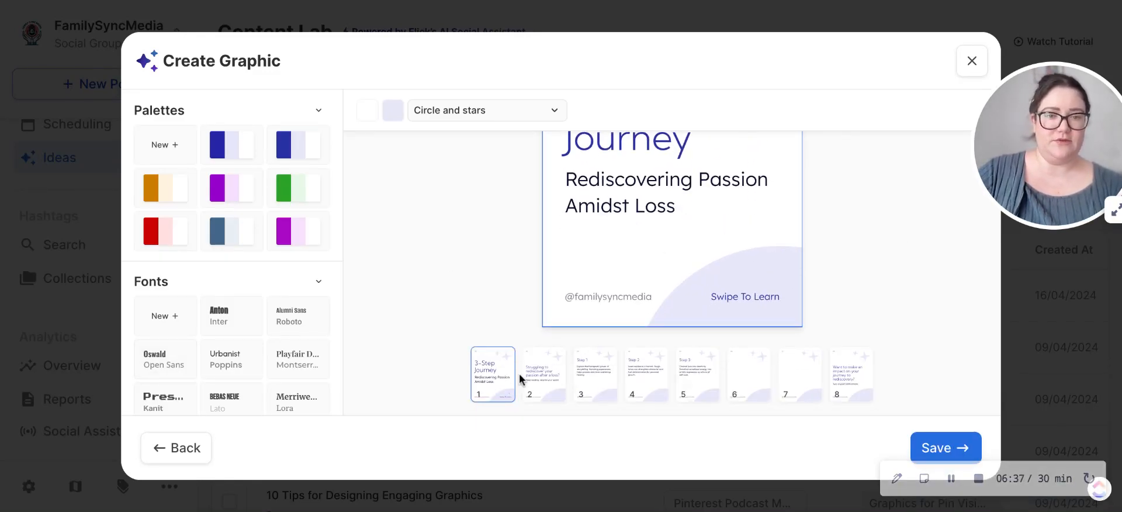
scroll(533, 323, up, 4)
scroll(533, 322, down, 4)
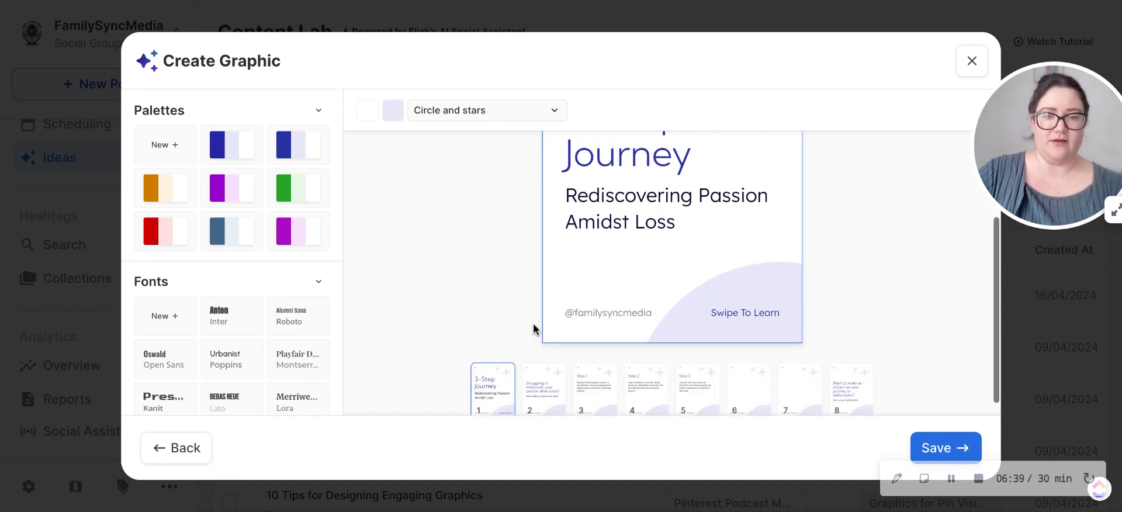
click(540, 362)
scroll(624, 180, up, 2)
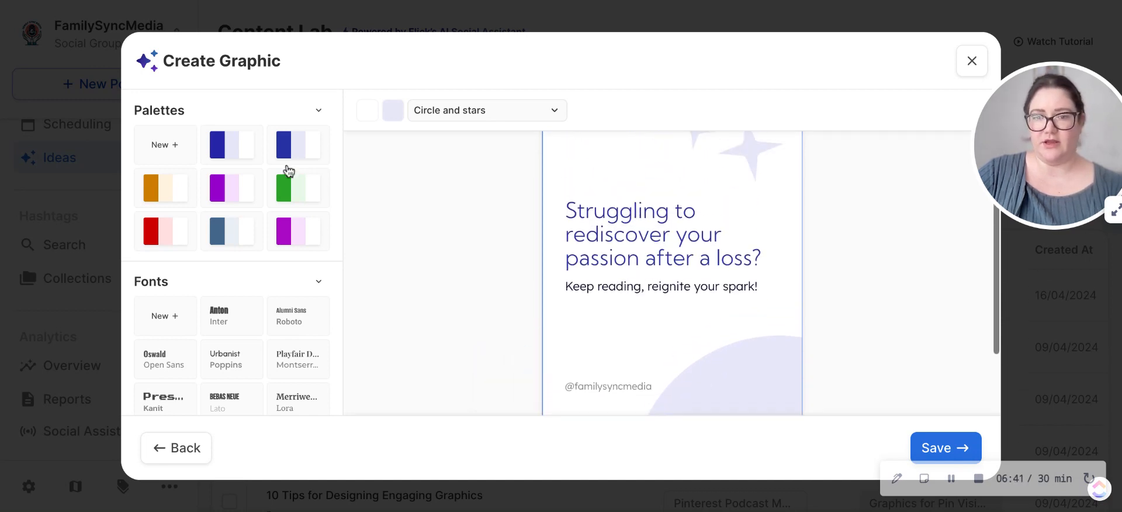
click(556, 117)
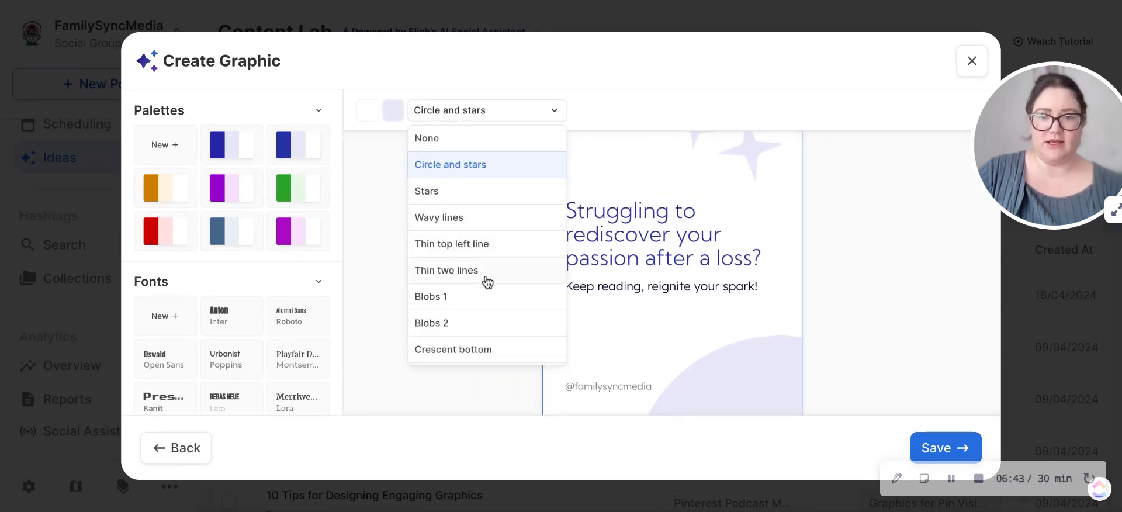
click(481, 297)
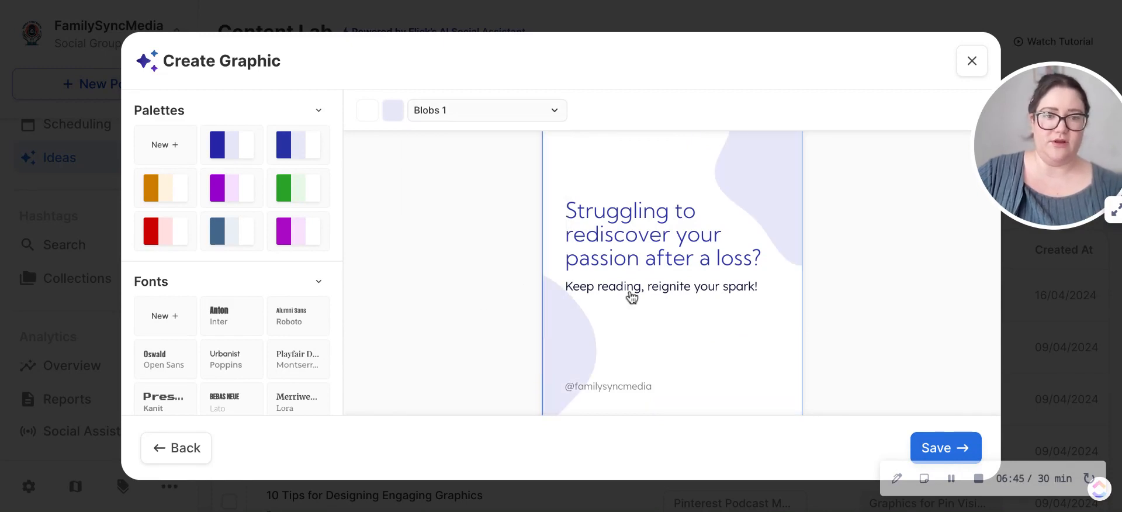
Step: Select slide 3 and apply the magenta palette from the last row of preset palettes
scroll(631, 292, down, 3)
click(598, 379)
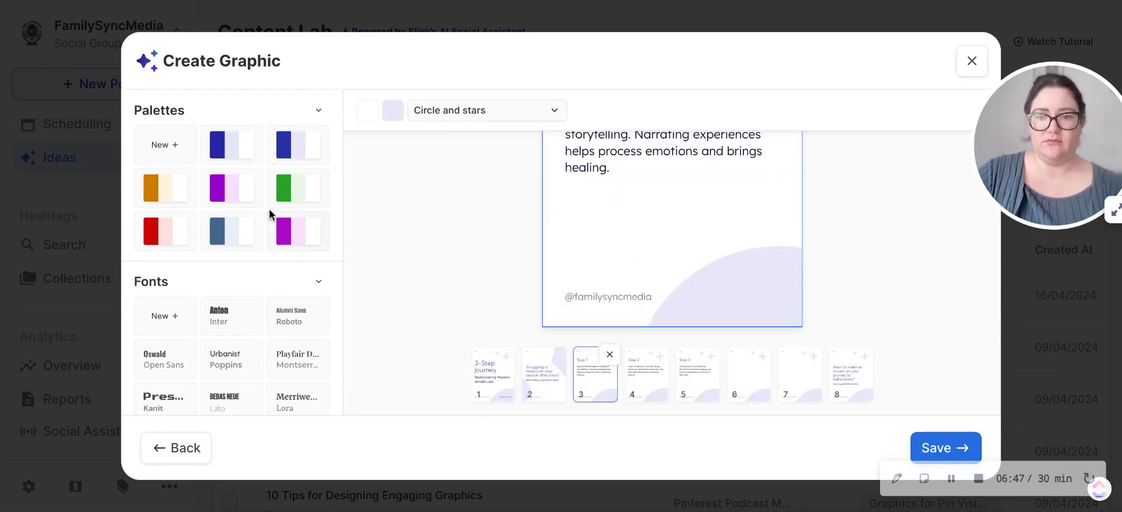
click(284, 230)
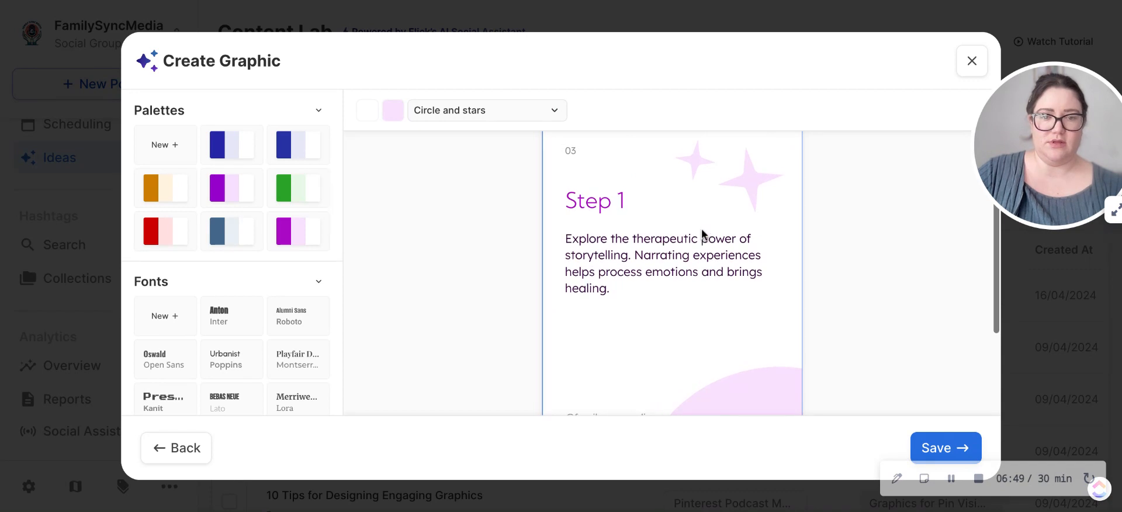
Step: Check the last slide of the generated graphic and save the whole set of slides to the multi-platform post
scroll(701, 231, down, 4)
click(864, 382)
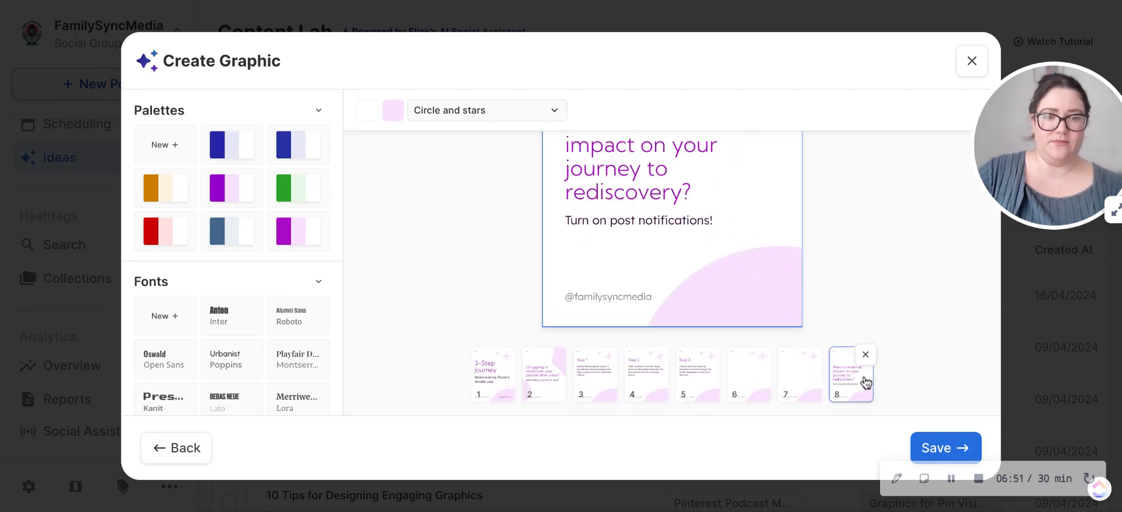
click(957, 448)
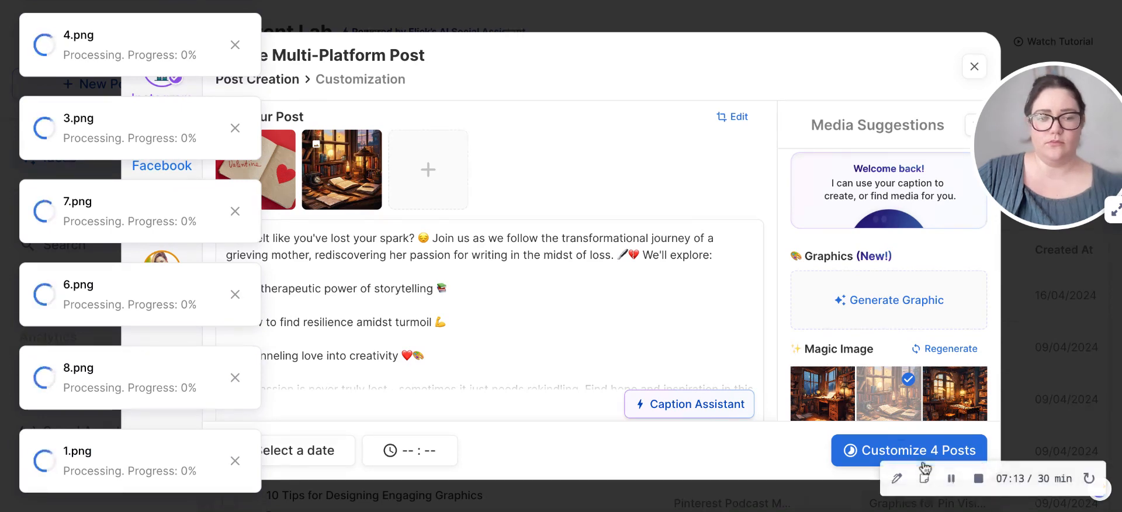
click(951, 478)
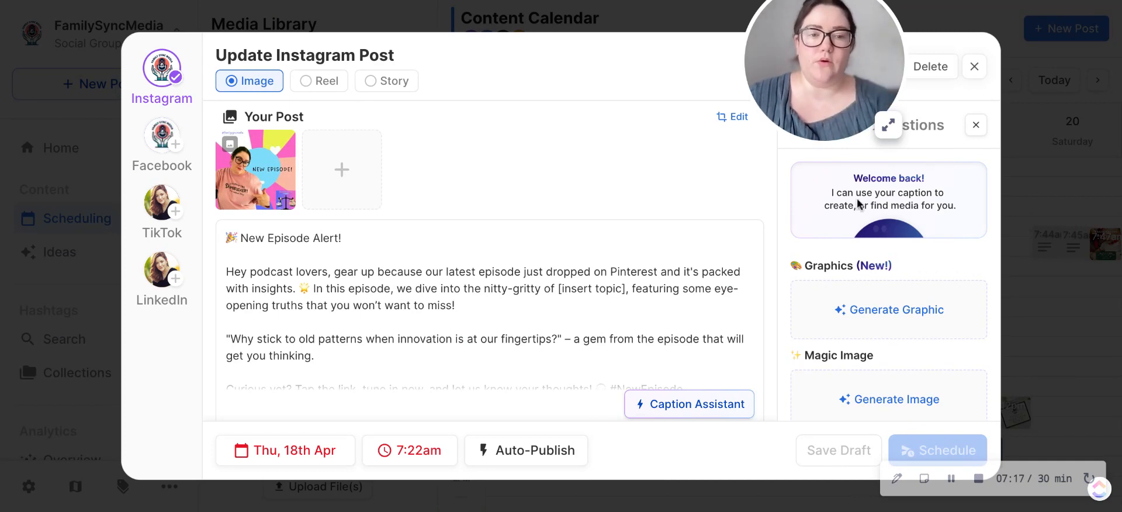
Step: Examine the scheduled Instagram post's media suggestions and its Reel and Image formats, and exit without saving
scroll(841, 389, down, 2)
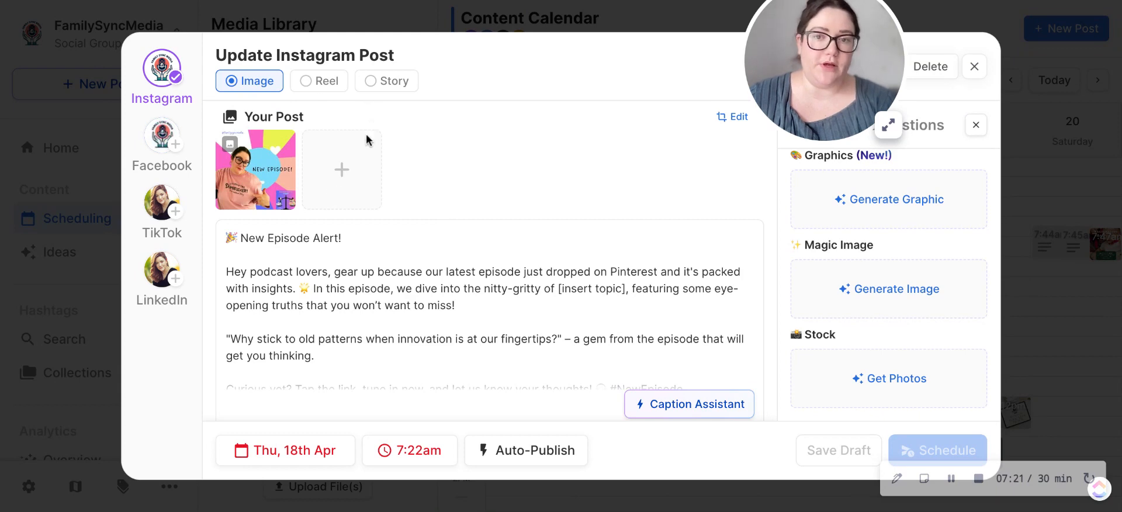
click(326, 87)
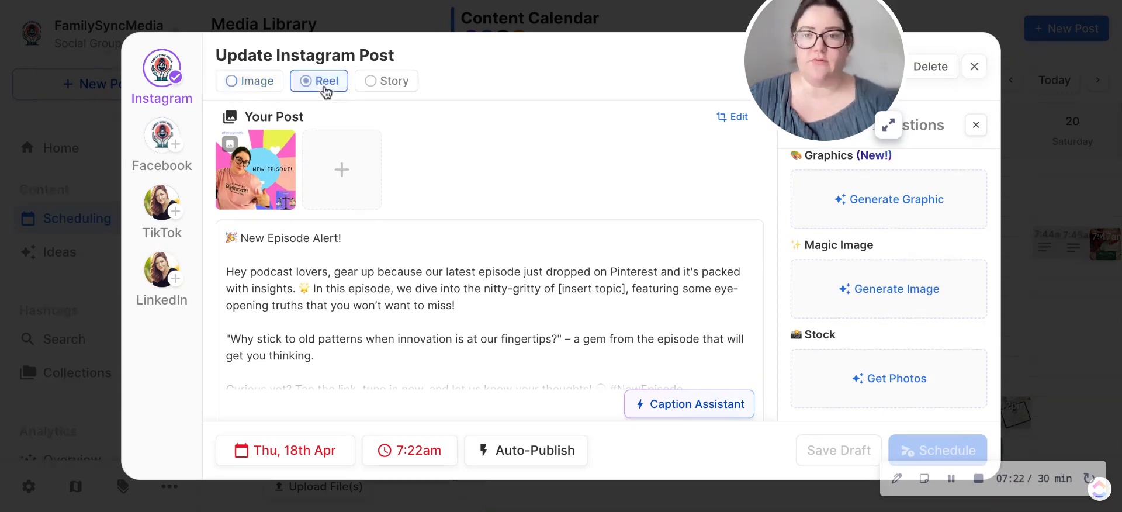
click(266, 87)
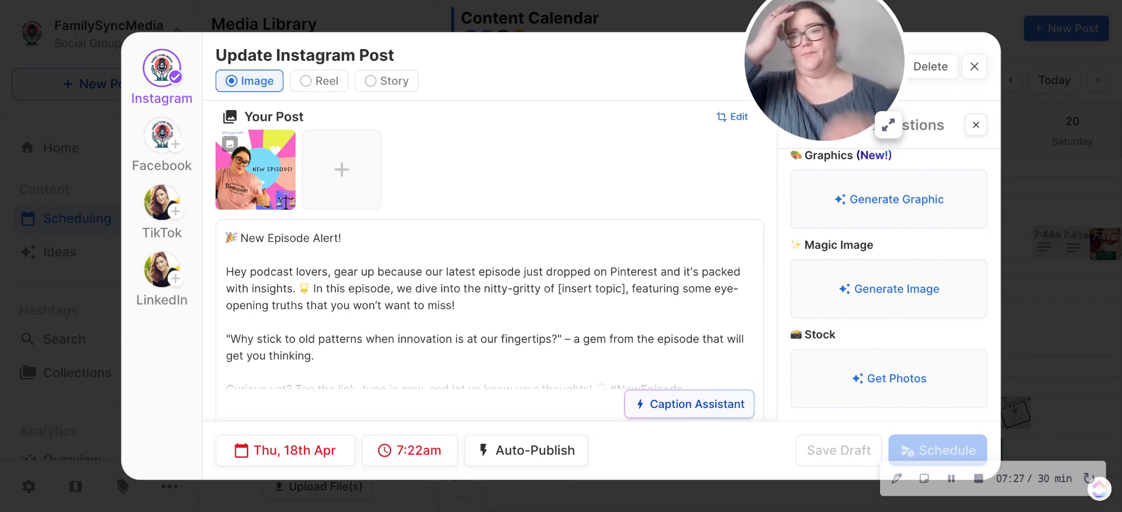
click(162, 68)
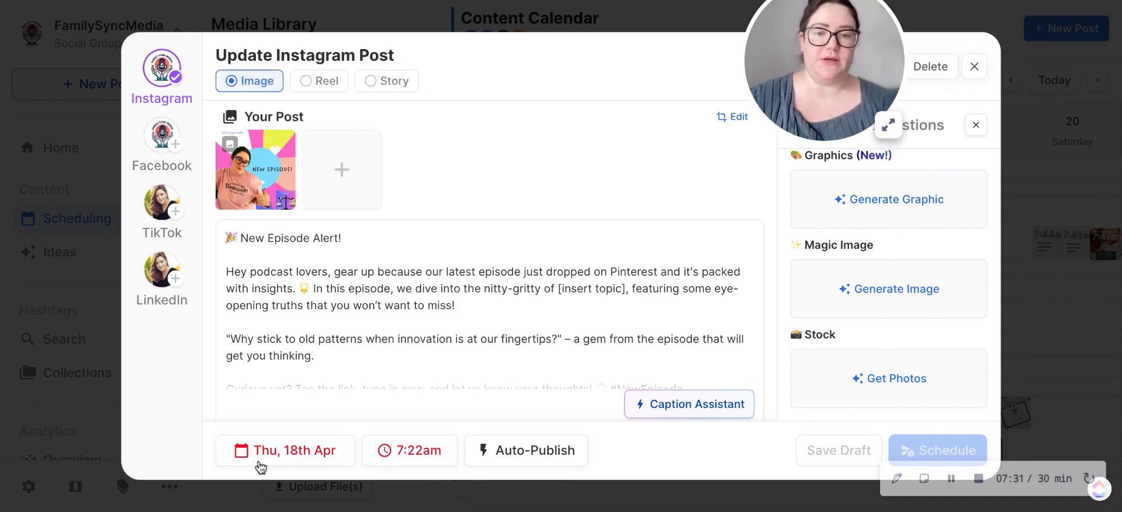
scroll(468, 286, down, 2)
scroll(467, 286, up, 2)
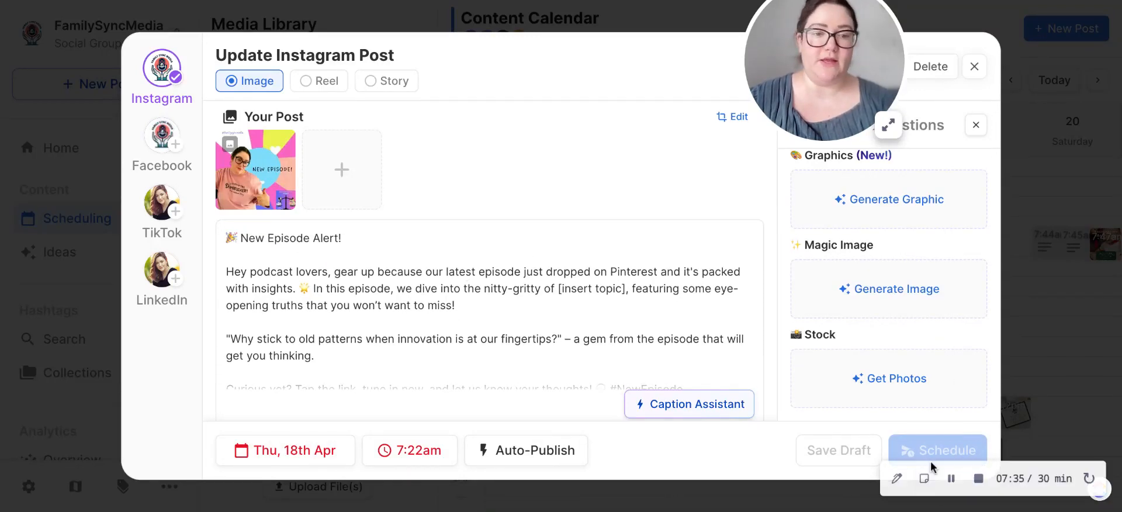
click(976, 68)
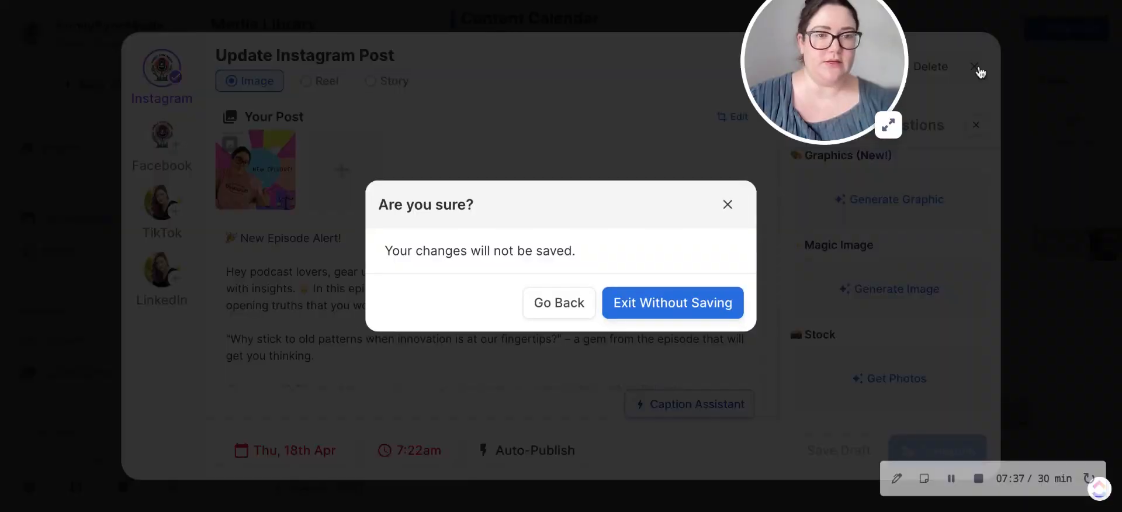
click(688, 301)
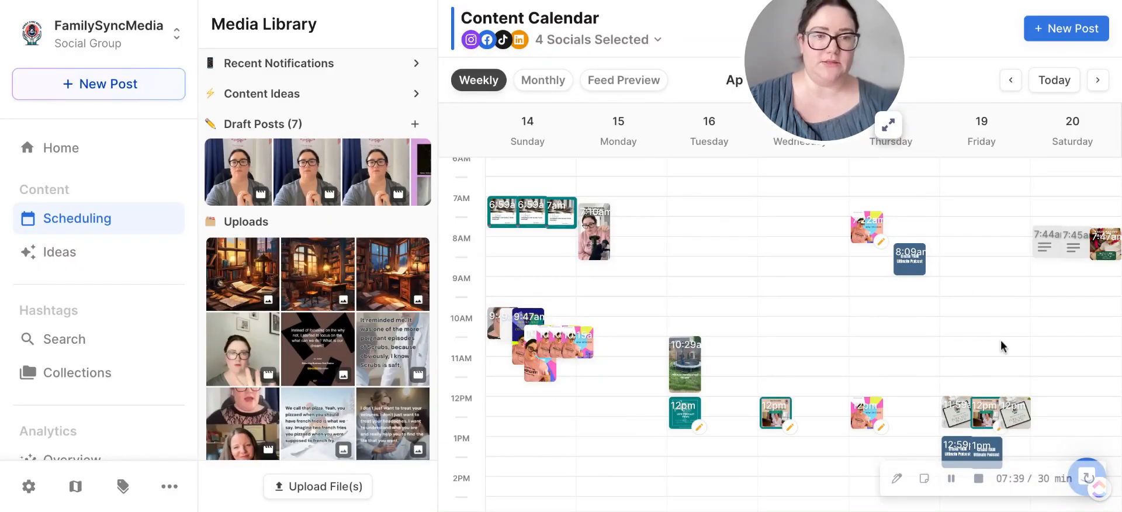
Step: Look over the weekly content calendar and open the Social Assistant
scroll(676, 340, down, 1)
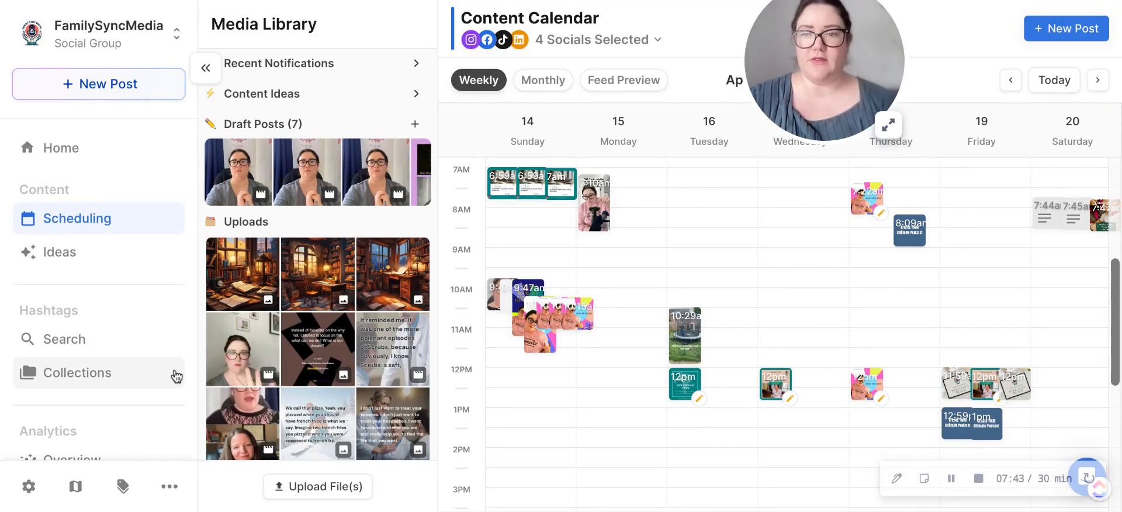
scroll(175, 375, down, 3)
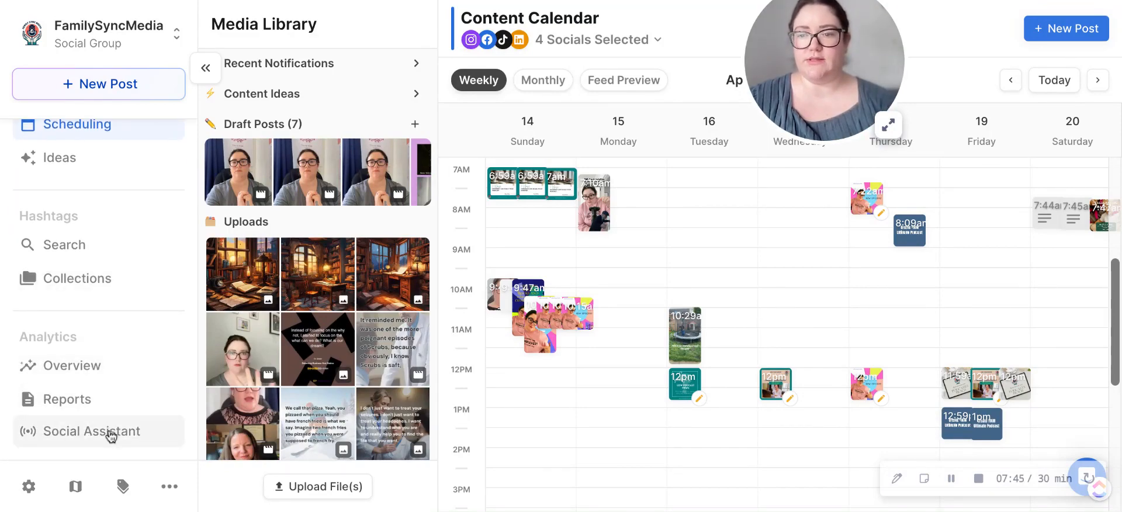
click(110, 434)
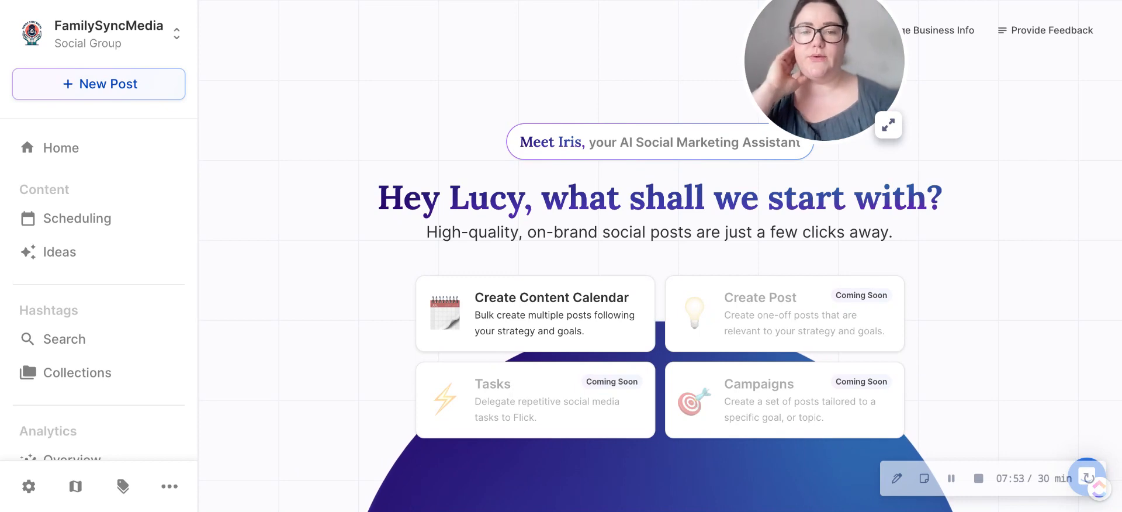
Step: Open the brand's business info and review its name, type, short bio, audience type and target audiences
click(938, 35)
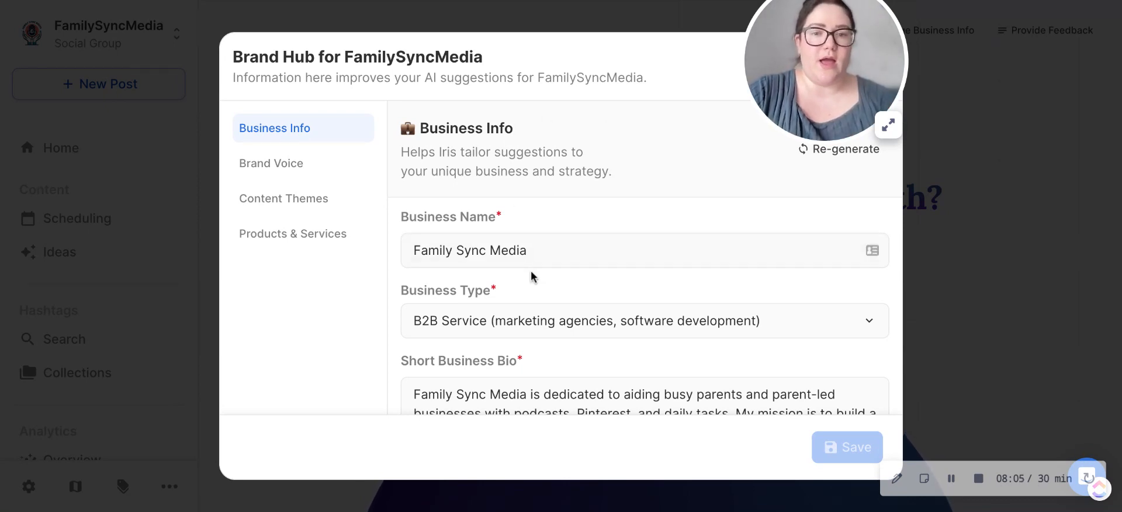
scroll(522, 251, down, 2)
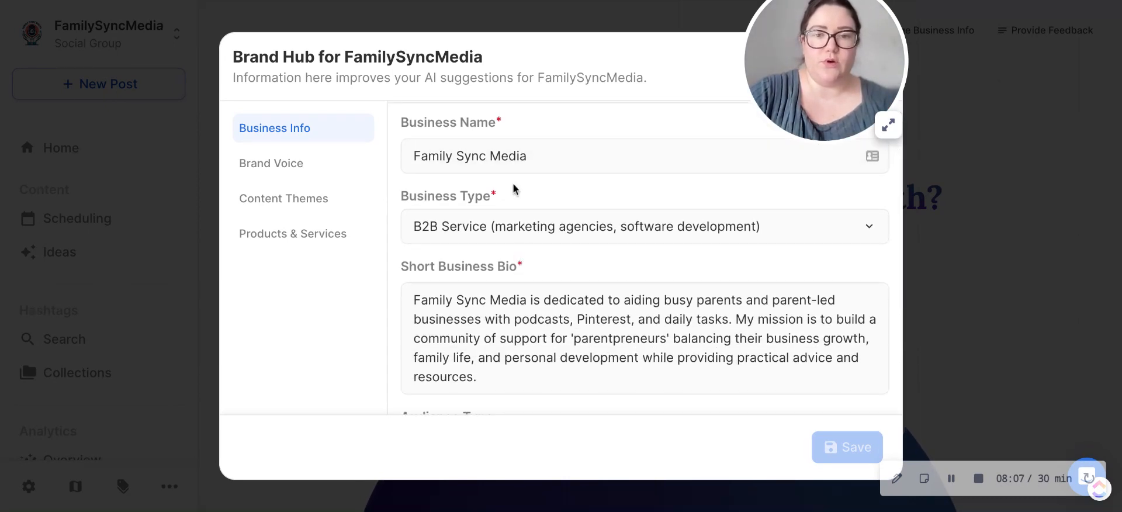
scroll(513, 288, down, 2)
scroll(514, 288, down, 3)
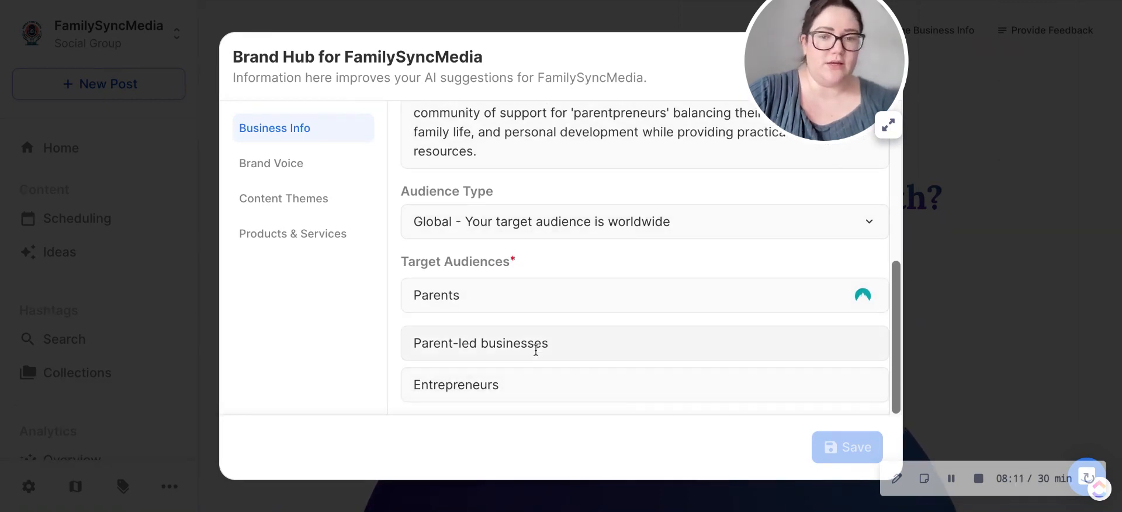
Step: Review the Brand Voice settings, reading through the language, voice description and special rules
click(294, 173)
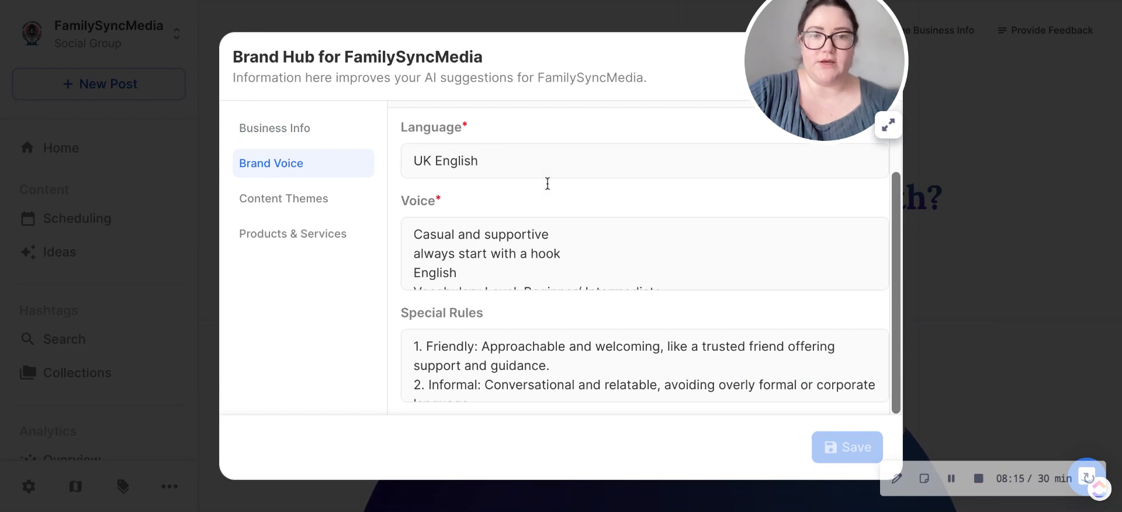
scroll(460, 247, down, 1)
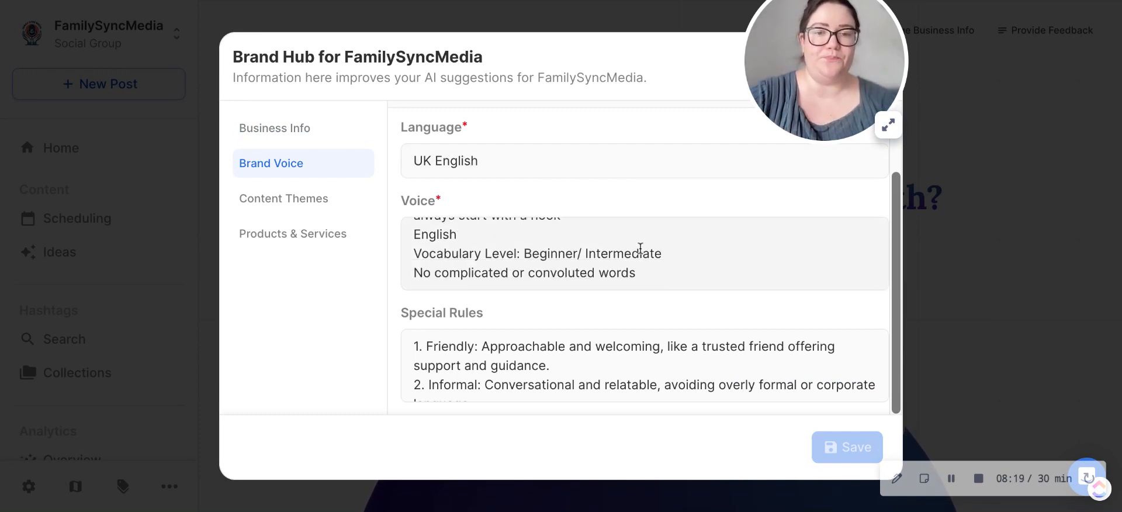
scroll(484, 375, down, 3)
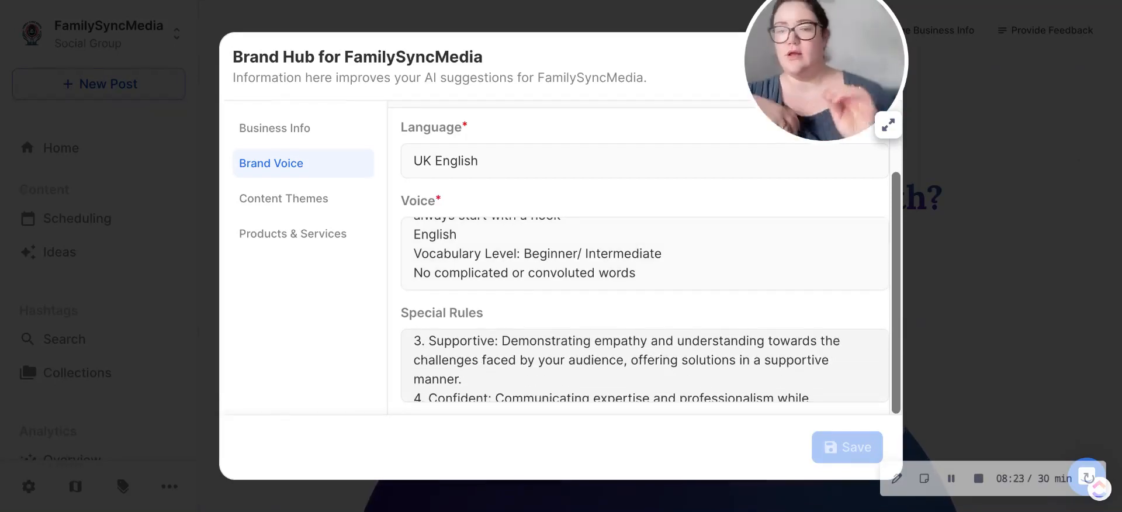
scroll(643, 366, down, 2)
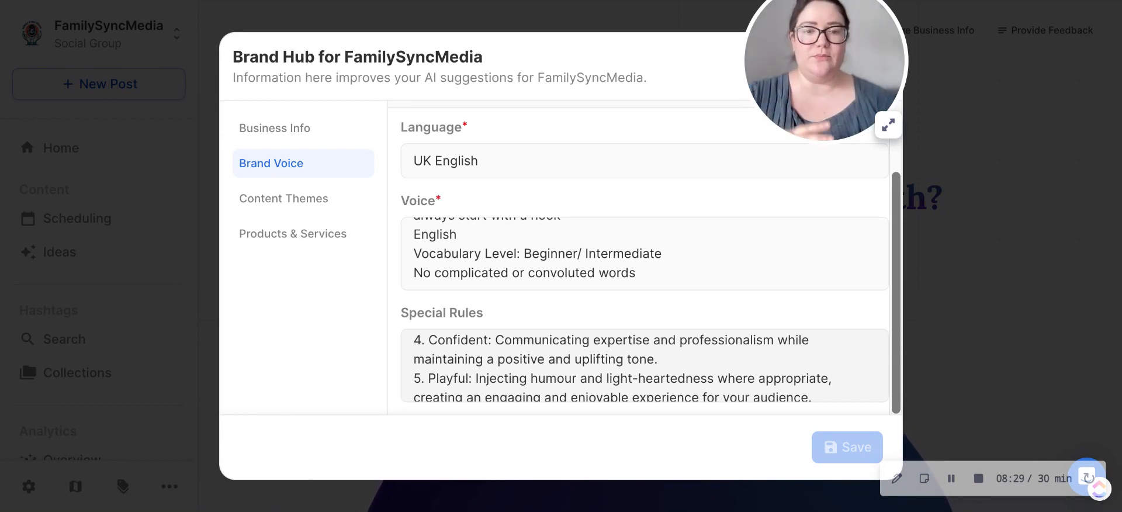
scroll(643, 365, down, 4)
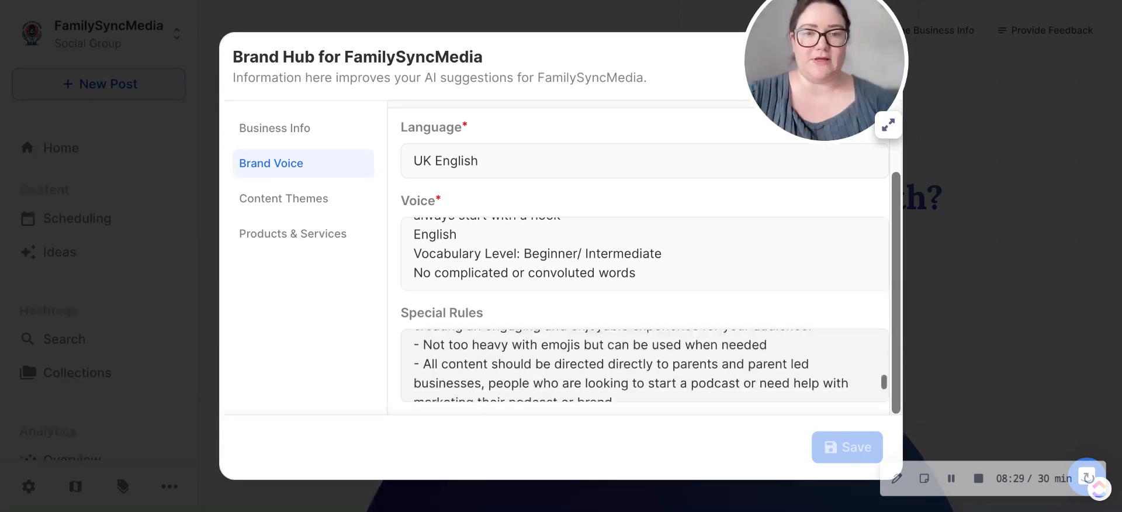
Step: Review the Content Themes and the Products & Services categories, and close the Brand Hub
click(304, 195)
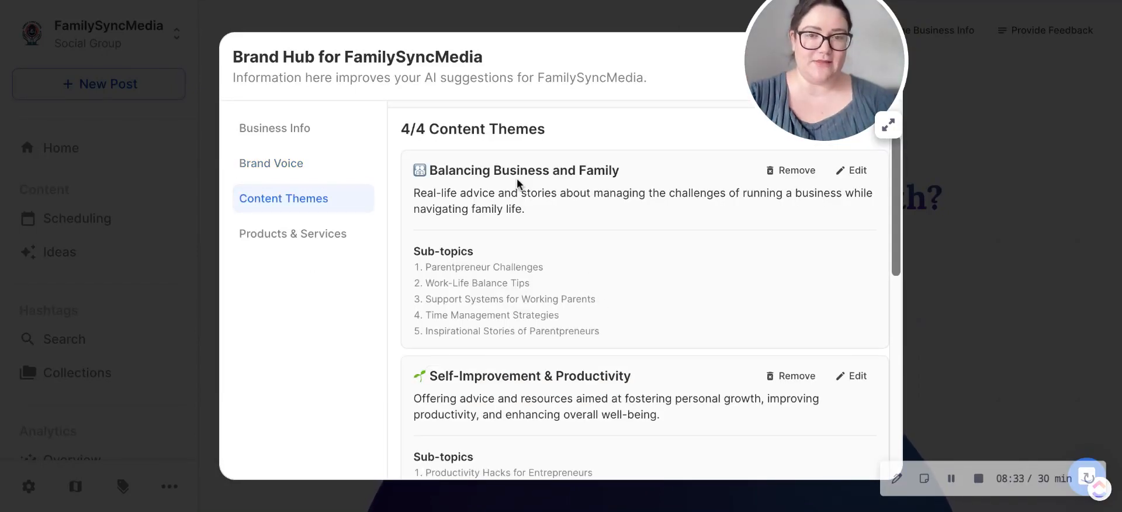
scroll(517, 183, down, 10)
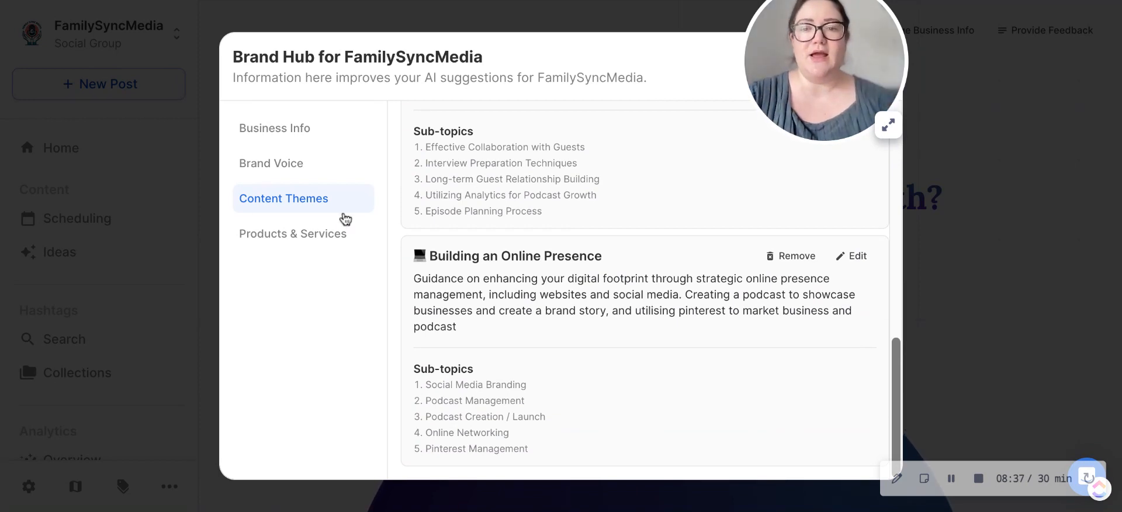
click(331, 242)
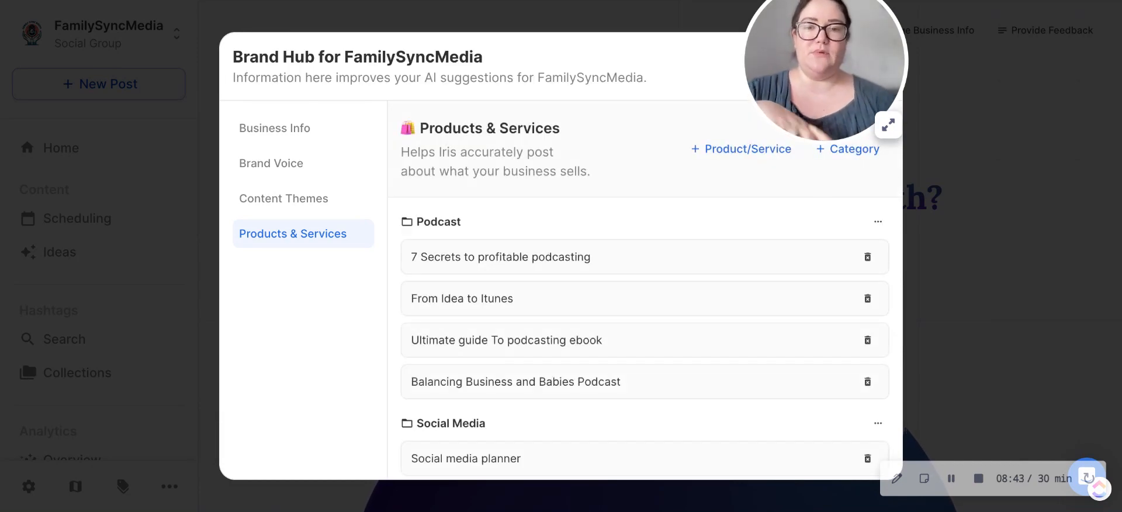
scroll(582, 295, down, 3)
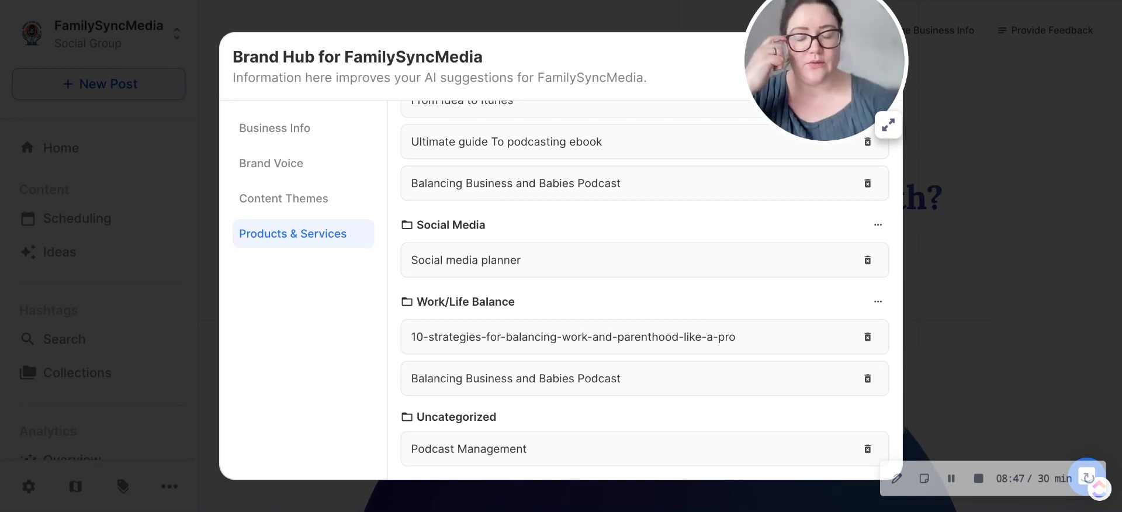
scroll(573, 359, up, 3)
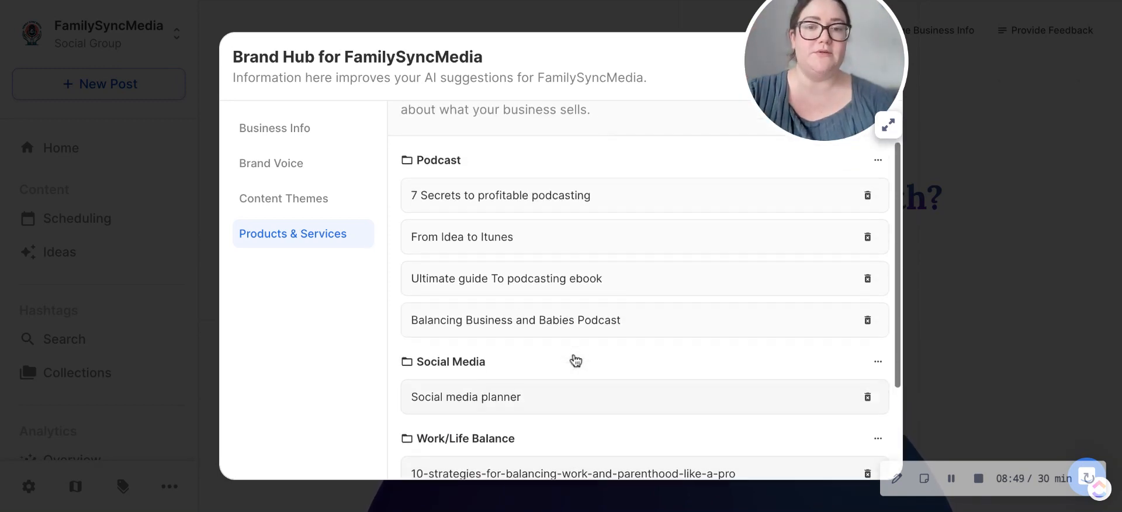
scroll(575, 359, up, 1)
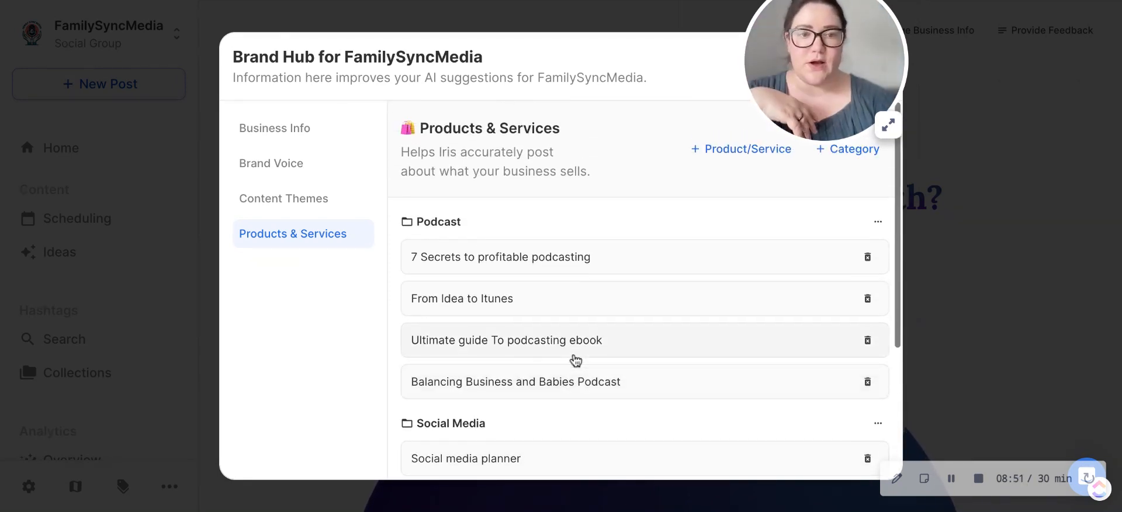
drag(791, 100, 1001, 78)
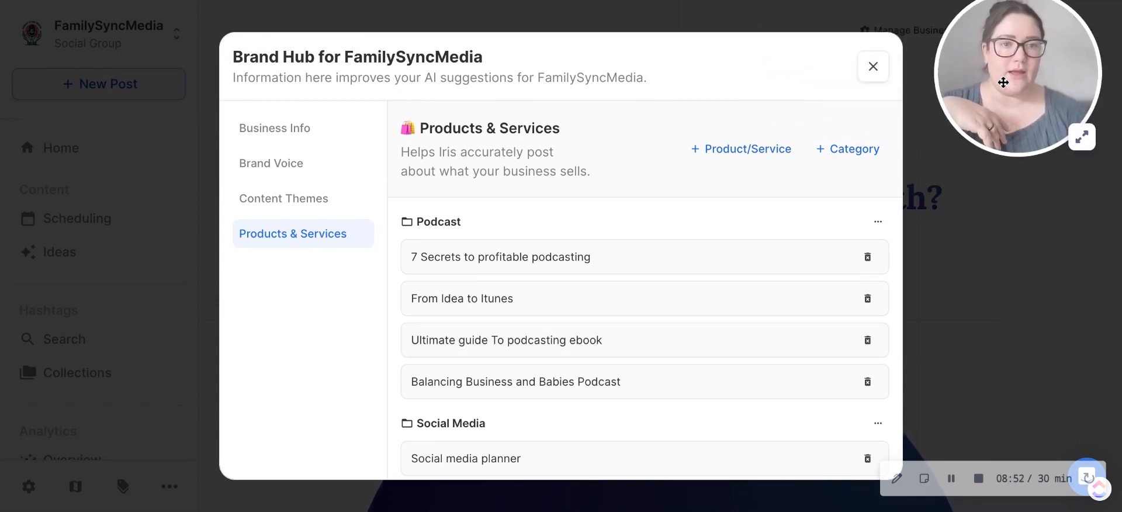
click(882, 77)
Step: Start a content calendar, choose uploaded media and AI-Generated Imagery without Stock Imagery, and continue to the media selection
click(510, 314)
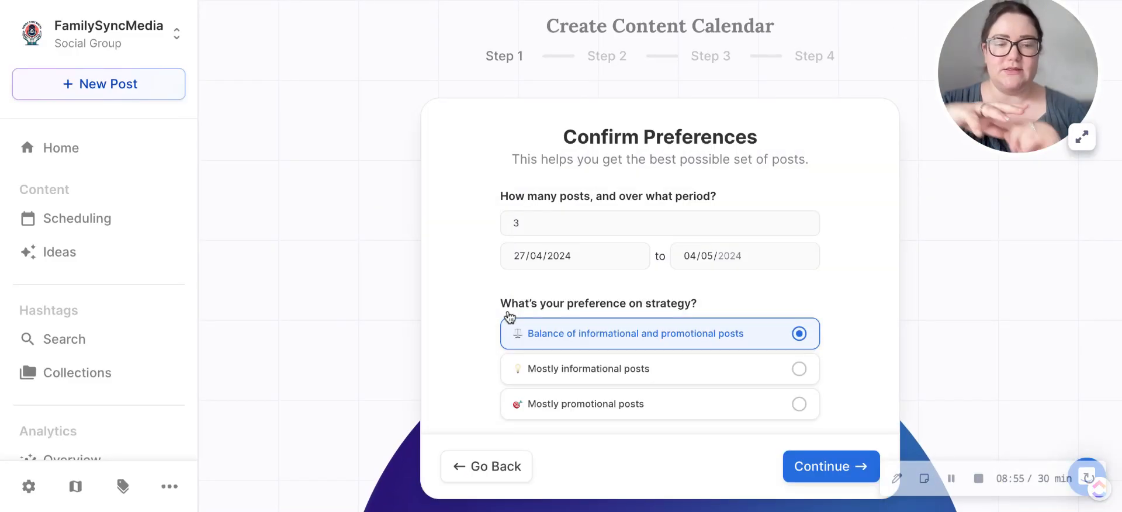
scroll(552, 279, down, 1)
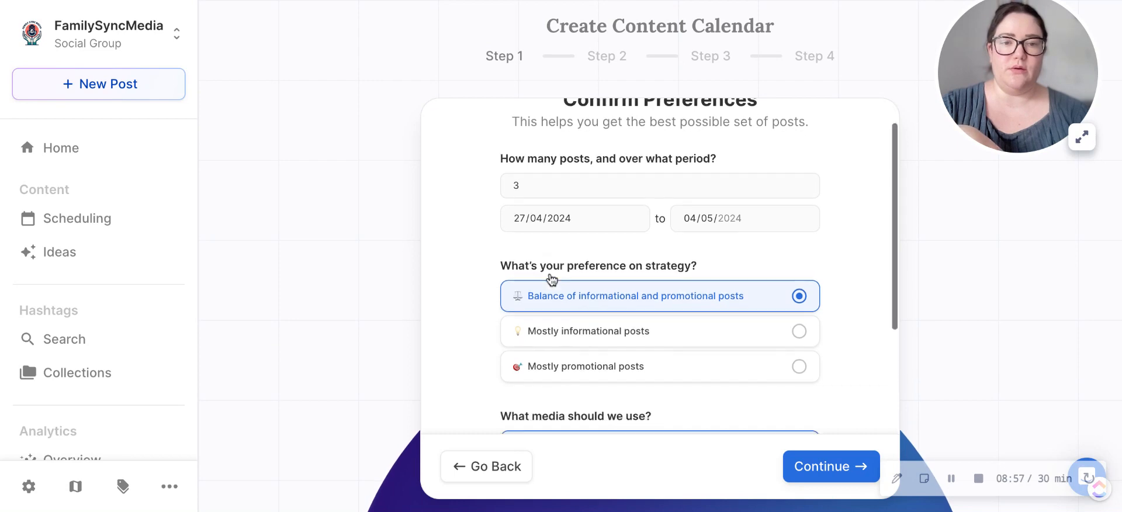
scroll(551, 279, up, 1)
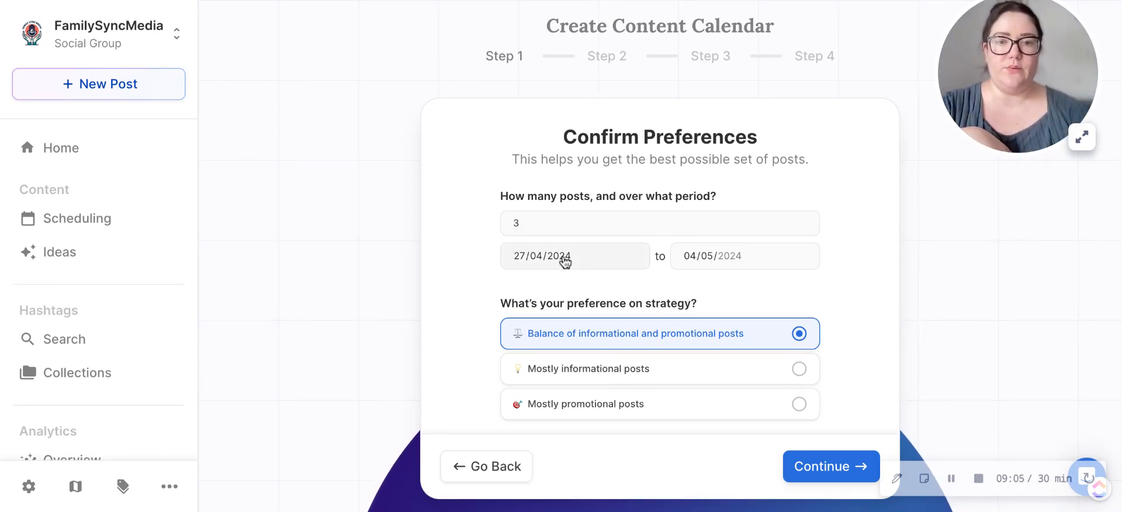
scroll(706, 323, down, 3)
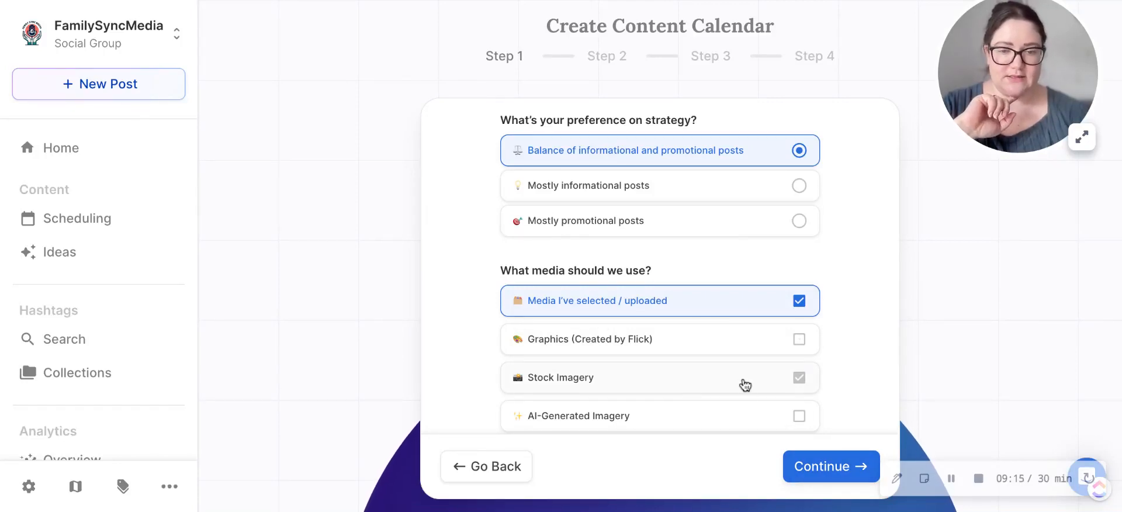
click(737, 426)
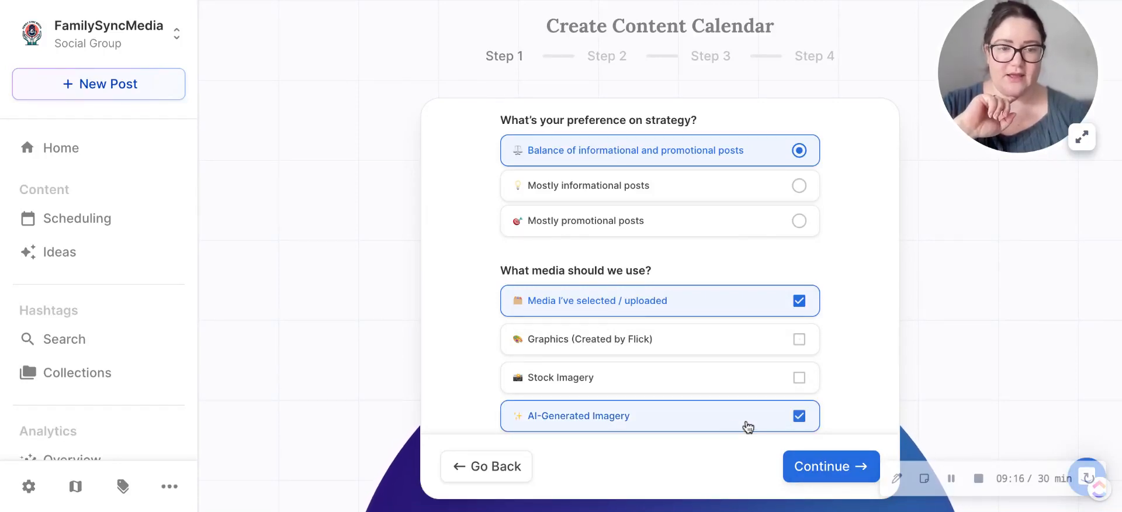
click(847, 479)
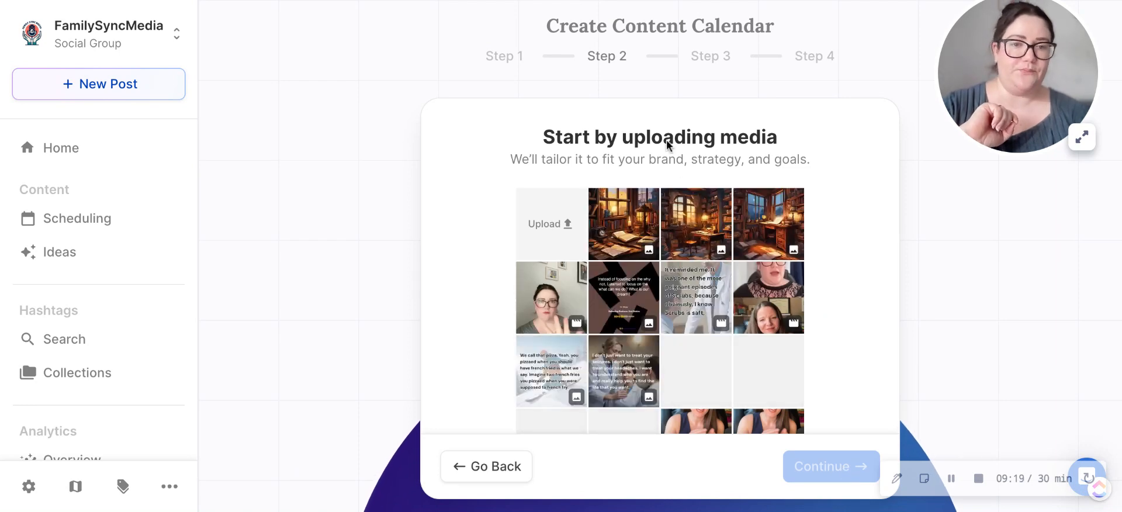
Step: Select the Pinterest talking-head video, the middle cozy office image and the doctor podcast clip as calendar media, and continue
click(544, 299)
click(703, 215)
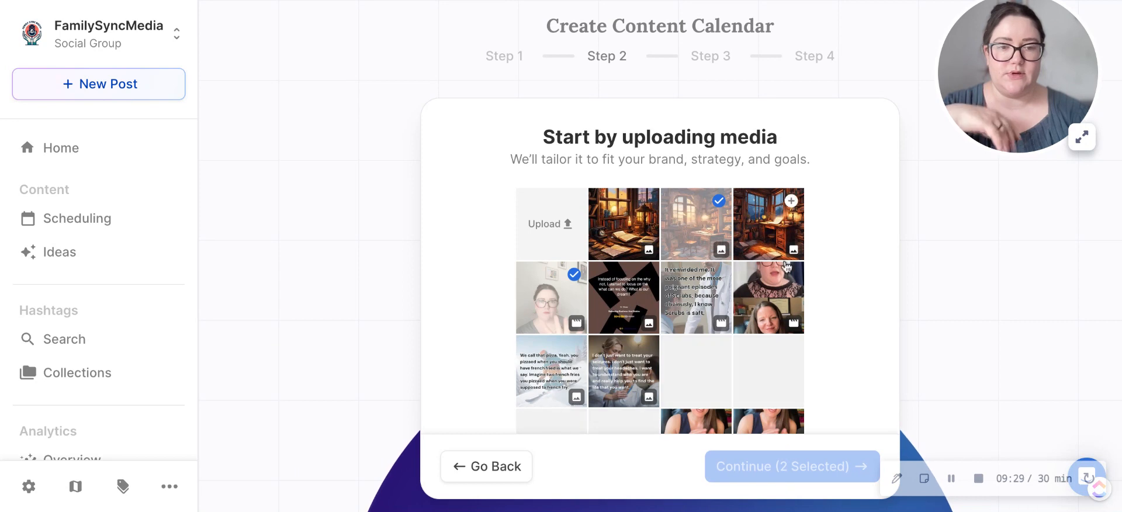
click(725, 285)
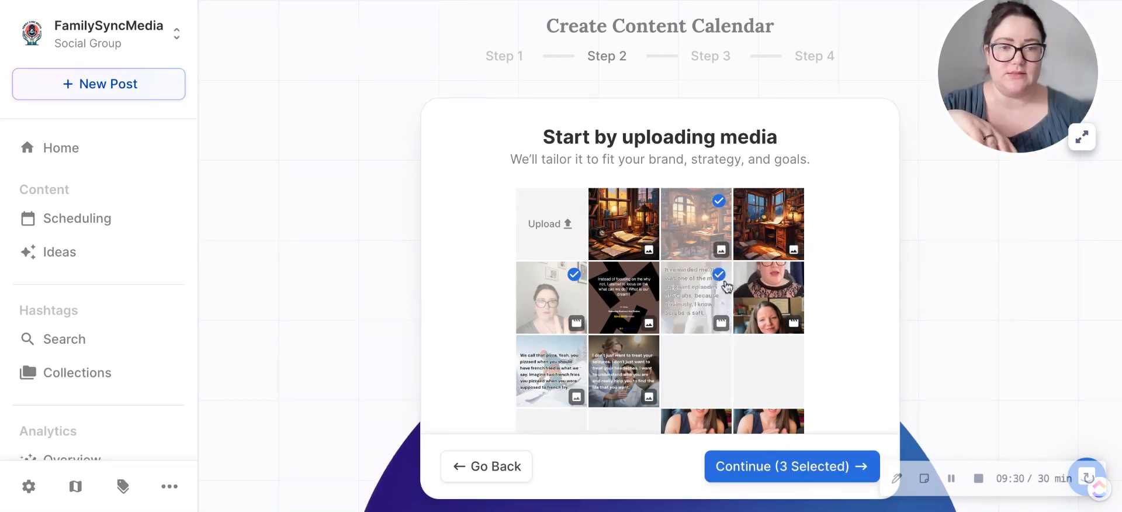
click(773, 470)
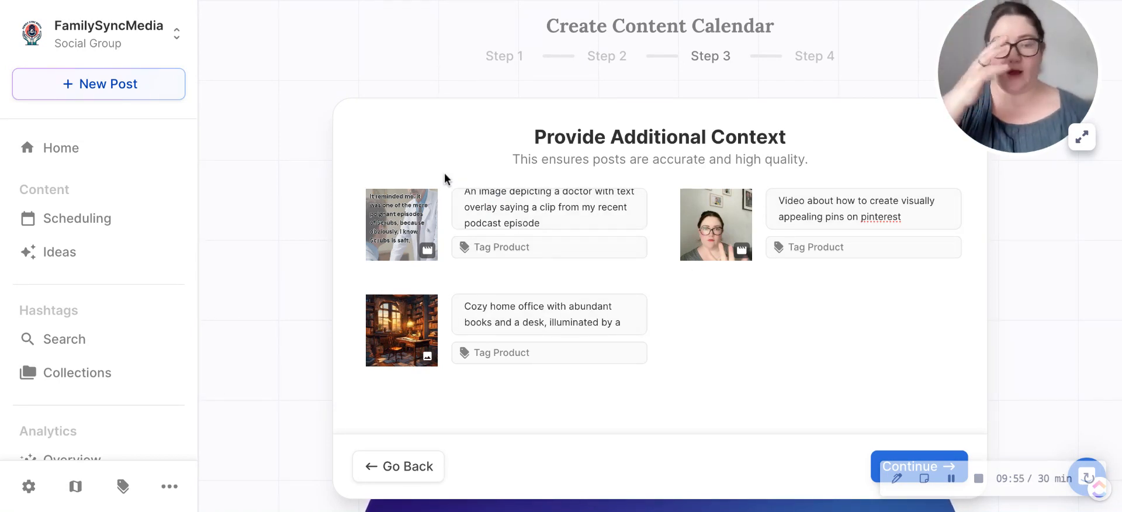
Step: Tag the Pinterest pins video with the product Ultimate guide To podcasting ebook and continue to the post ideas
click(817, 248)
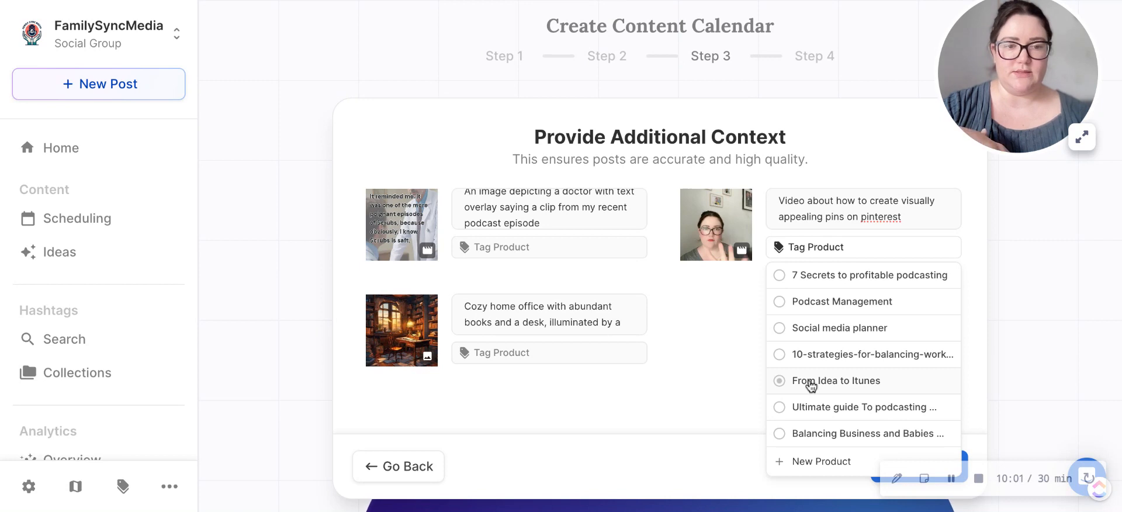
click(800, 409)
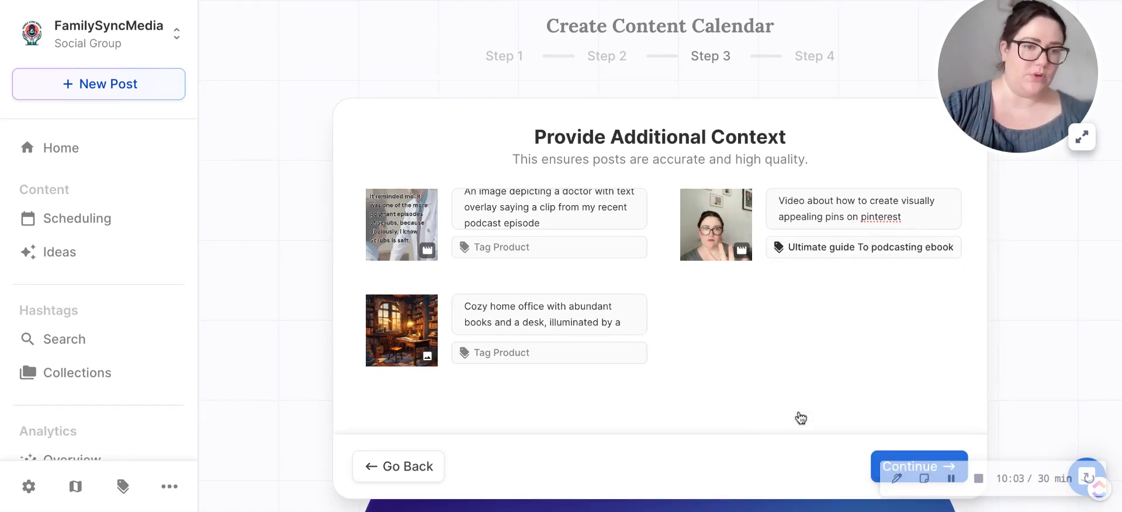
click(876, 463)
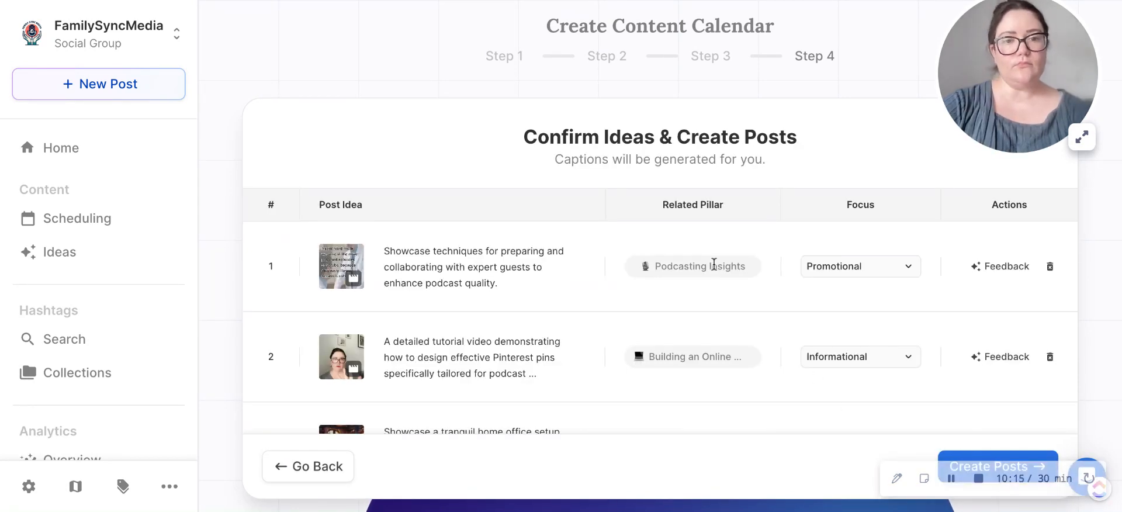
Step: Review the suggested post ideas and the focus options of the Pinterest tutorial idea, and create the posts
scroll(714, 265, down, 1)
scroll(714, 264, up, 1)
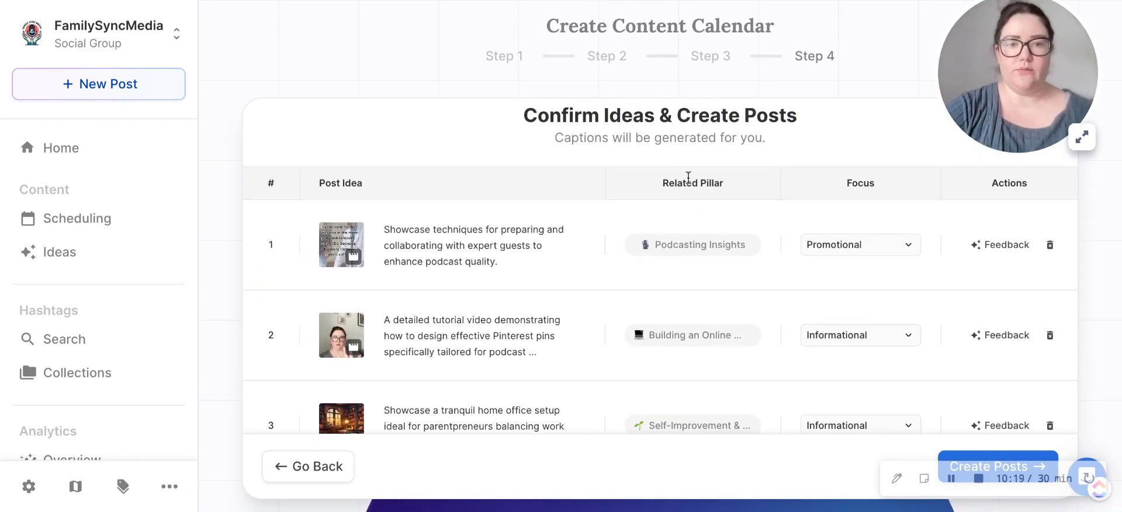
scroll(656, 257, down, 1)
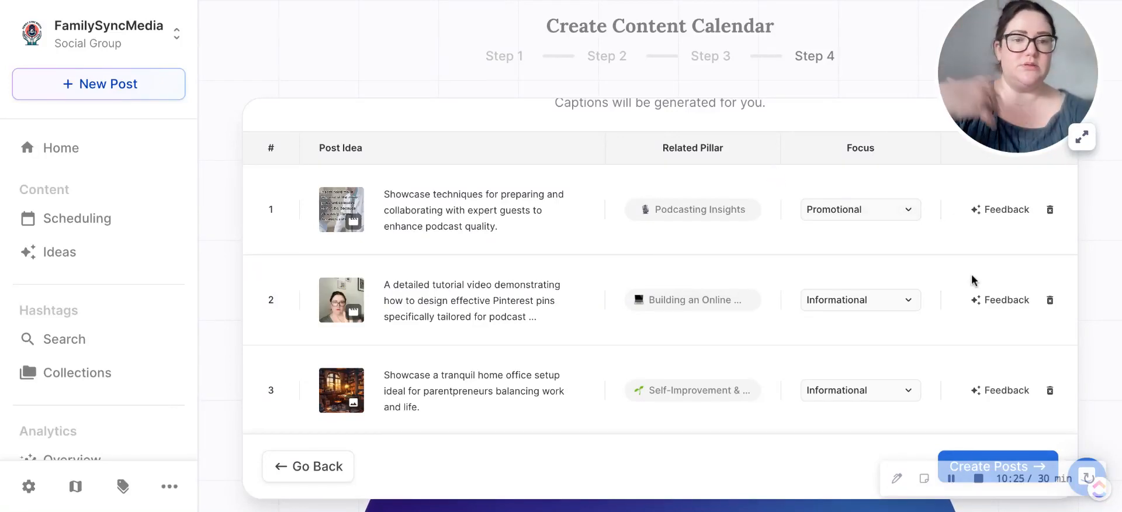
scroll(890, 308, down, 1)
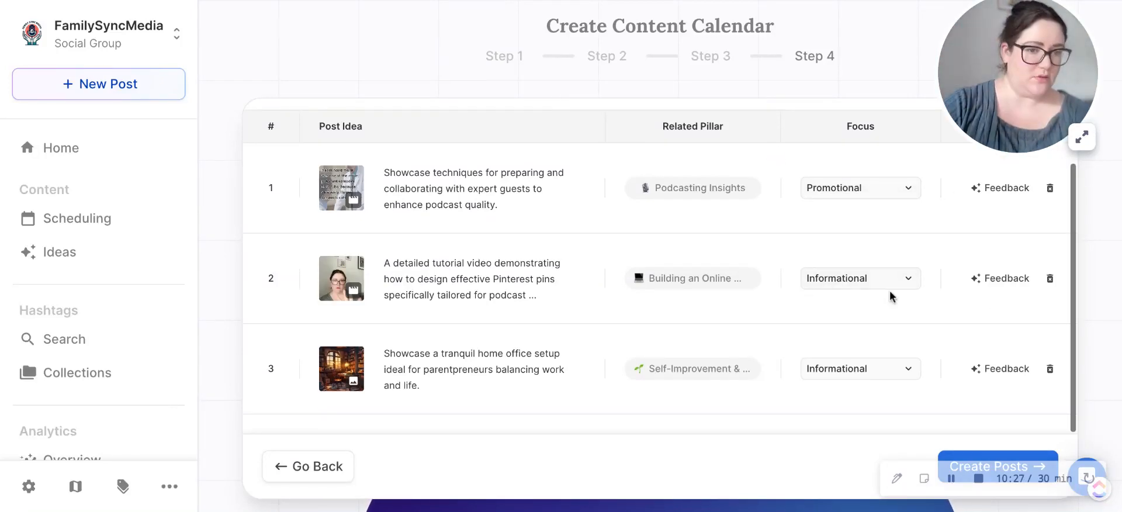
click(890, 285)
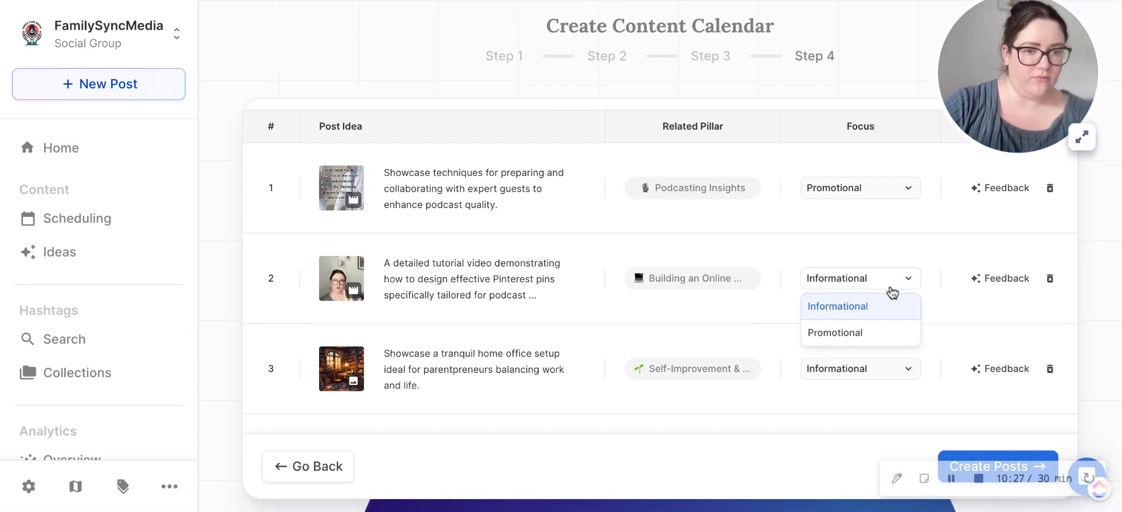
click(887, 253)
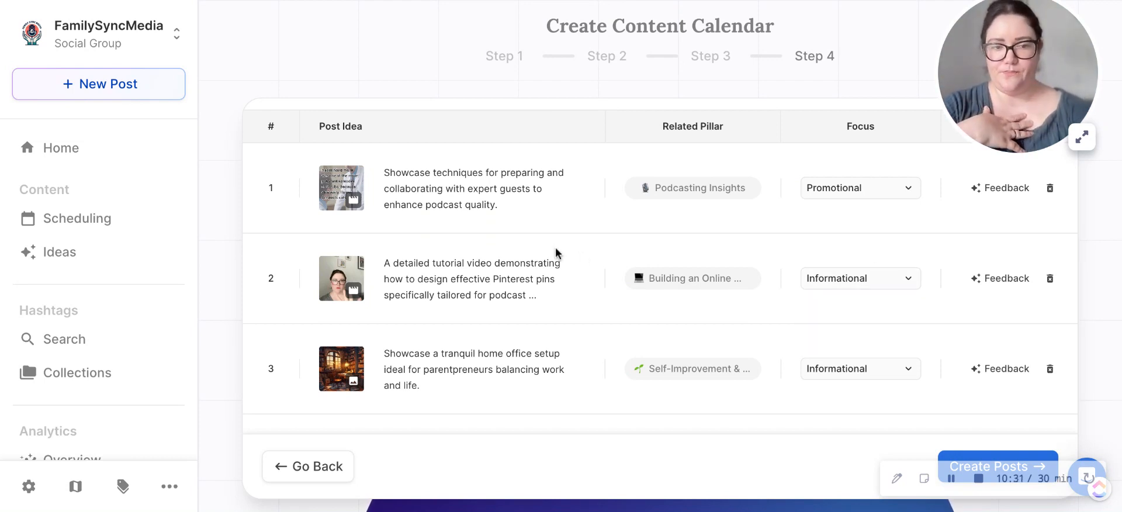
click(965, 458)
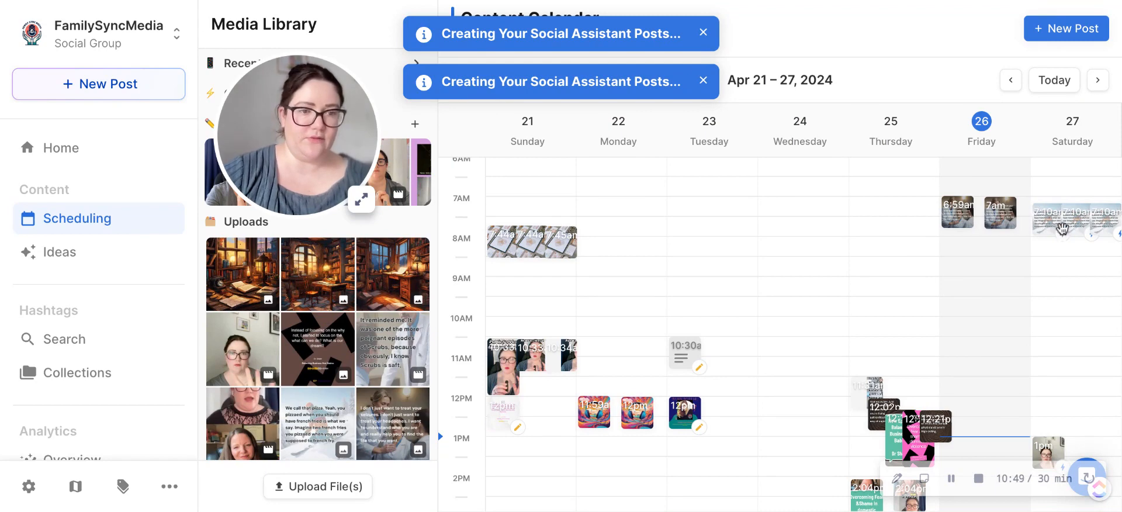
Step: Open the Facebook post scheduled for Saturday 27 April at 1:00 PM from the calendar and read through its caption
scroll(1060, 300, down, 2)
scroll(1060, 300, down, 4)
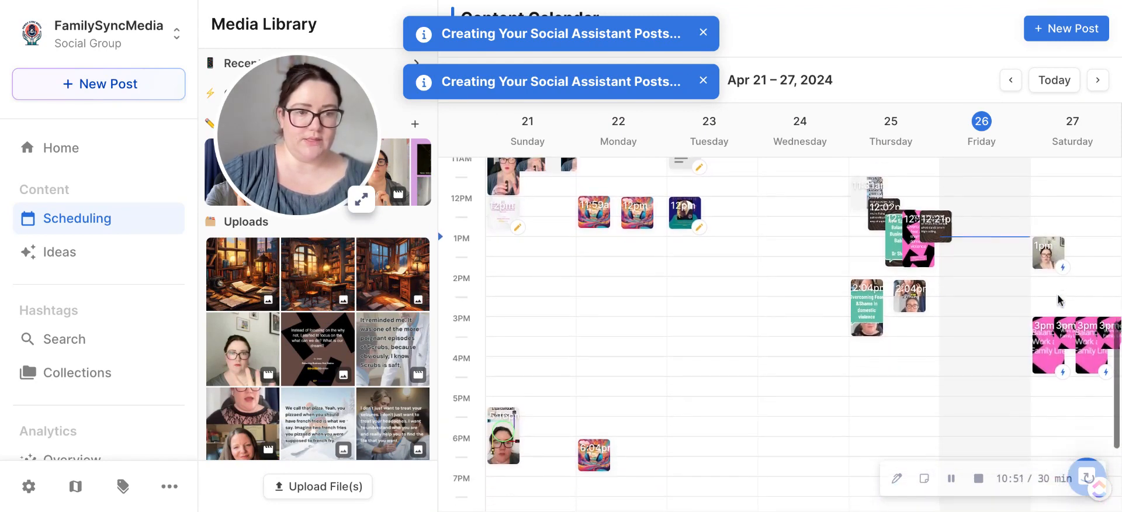
scroll(1054, 281, up, 3)
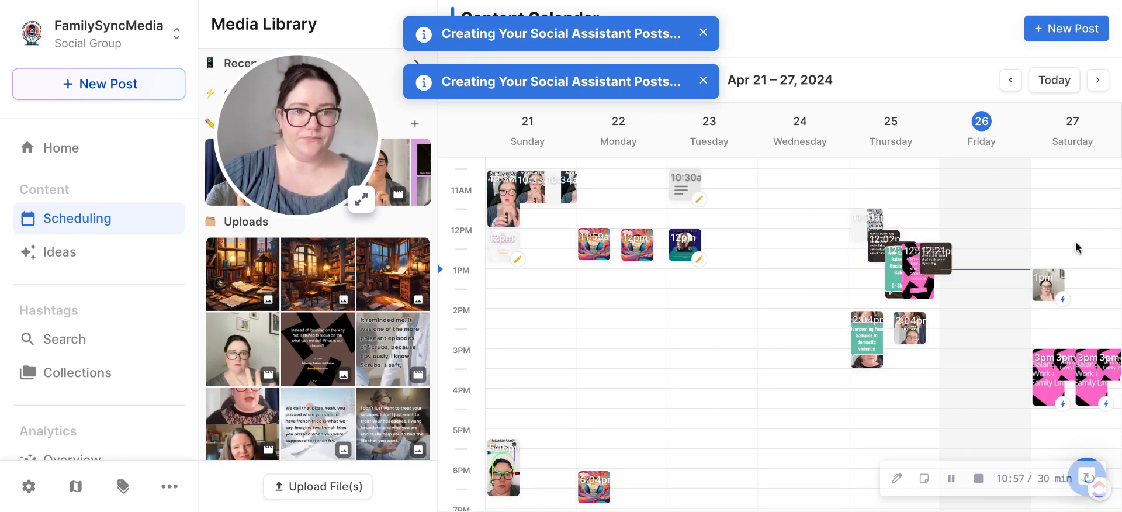
mouse_move(1044, 285)
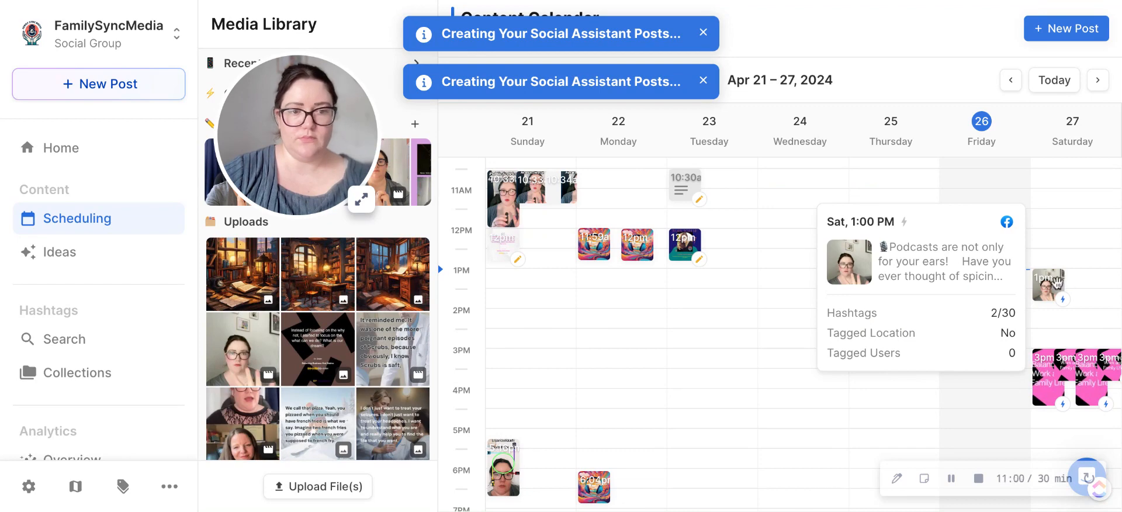
click(1057, 284)
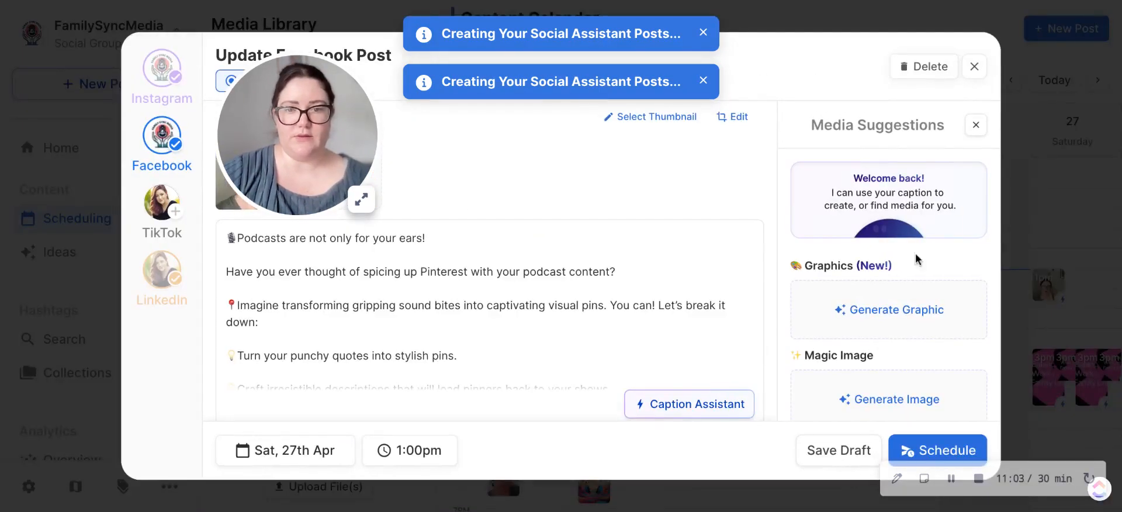
drag(293, 119, 1009, 102)
scroll(352, 311, down, 3)
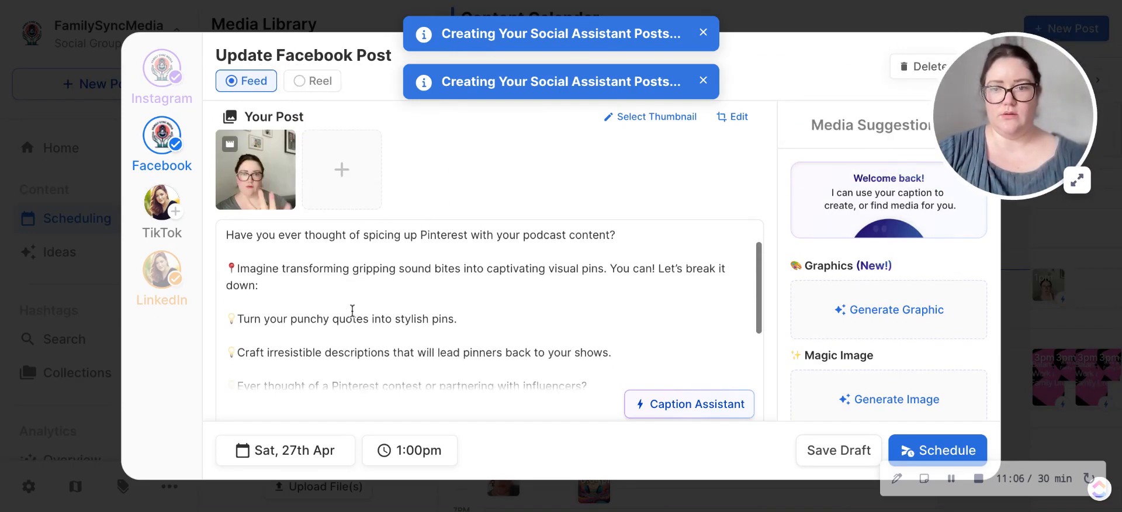
scroll(430, 232, up, 3)
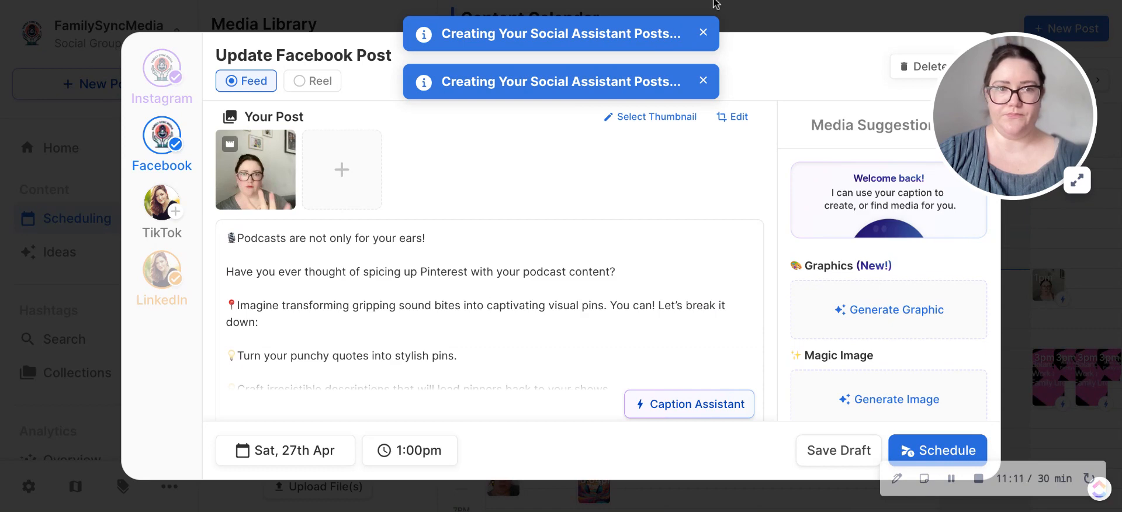
scroll(350, 244, down, 3)
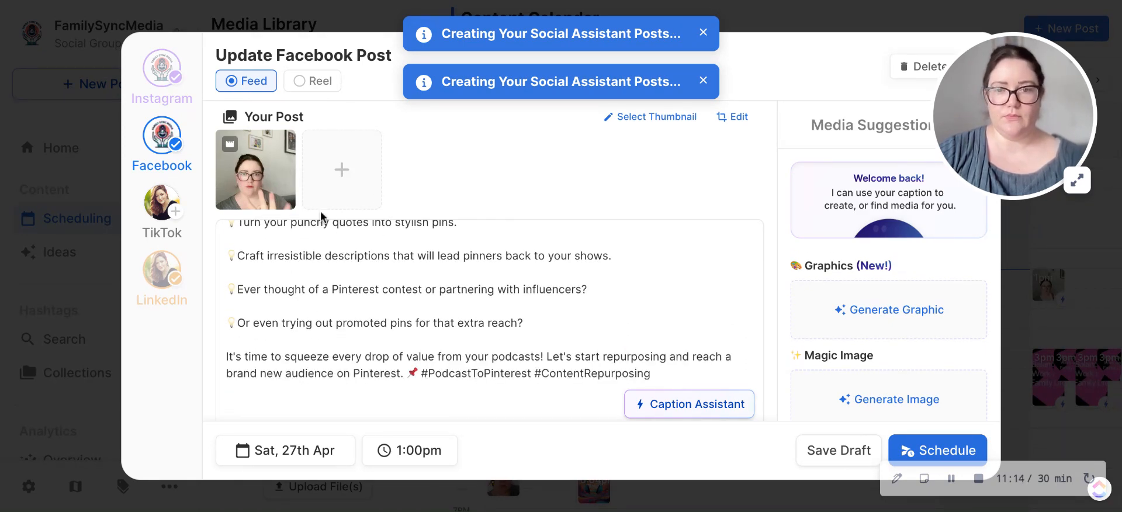
Step: Try a video frame near 01:11 as the Facebook post's thumbnail, and close the thumbnail selection without saving
click(638, 116)
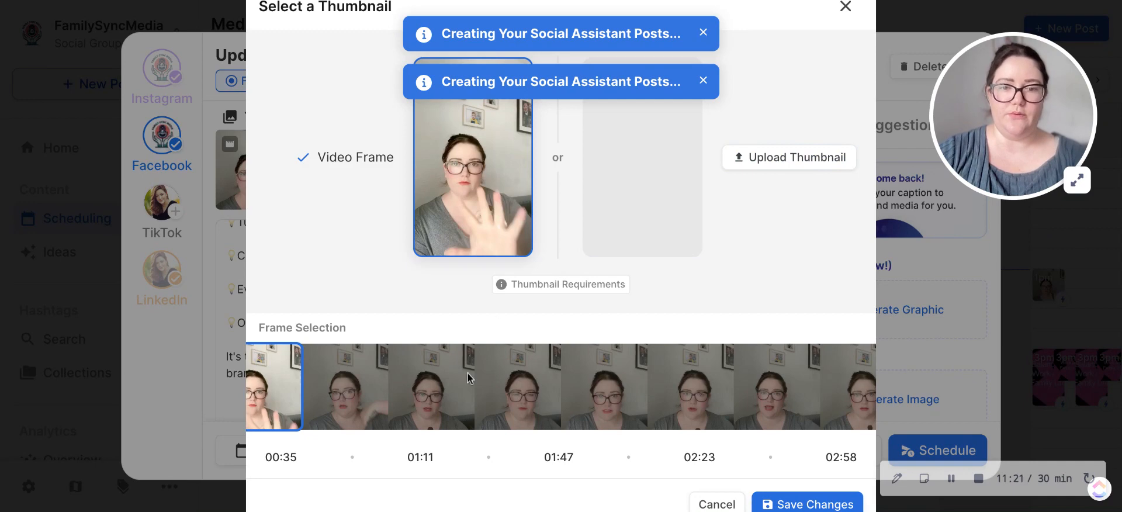
drag(291, 407, 437, 408)
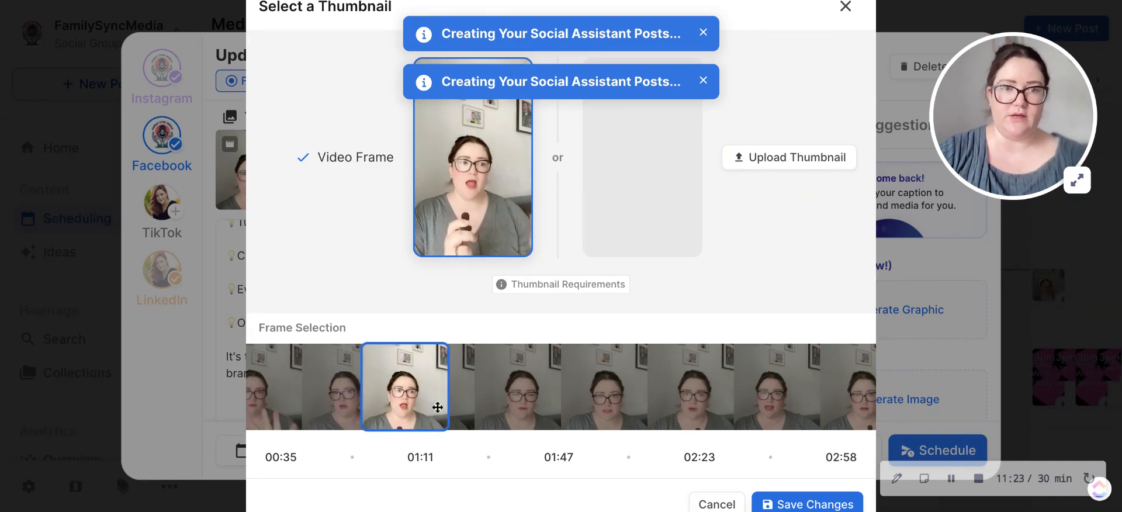
click(846, 7)
Step: Read the rest of the Facebook post's caption and save the post as a draft
scroll(499, 264, down, 2)
scroll(501, 263, up, 3)
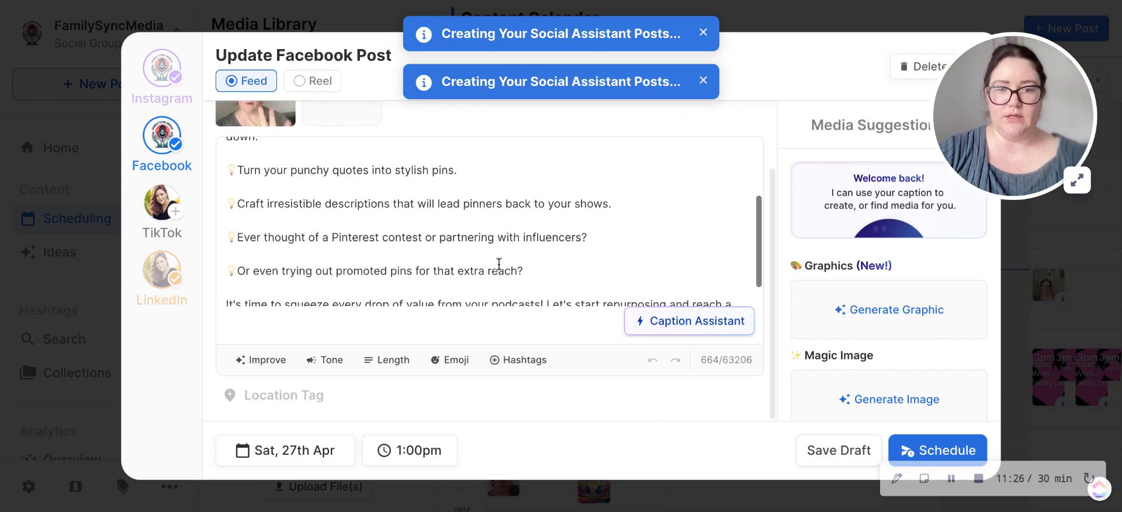
scroll(503, 275, down, 3)
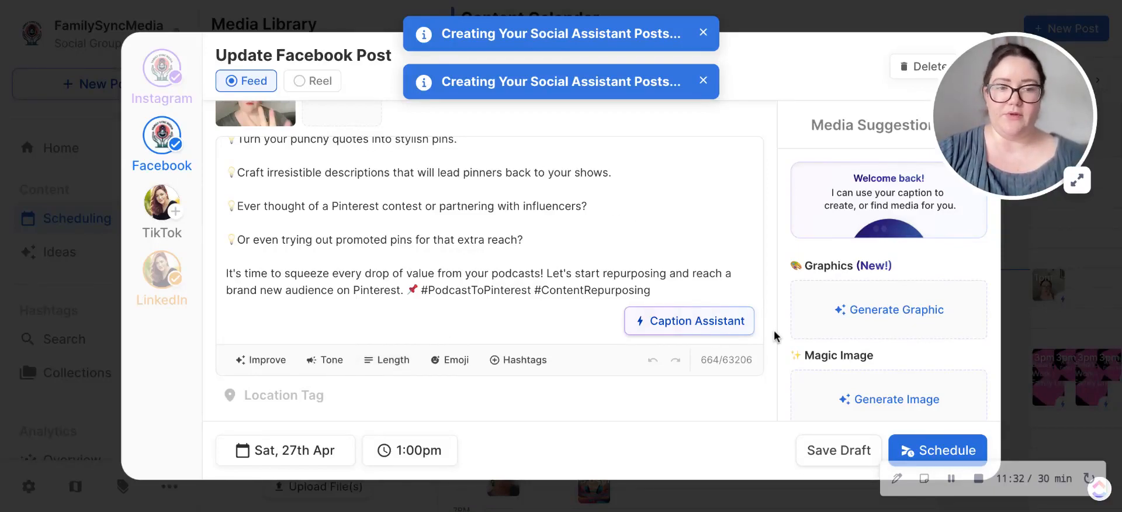
click(831, 456)
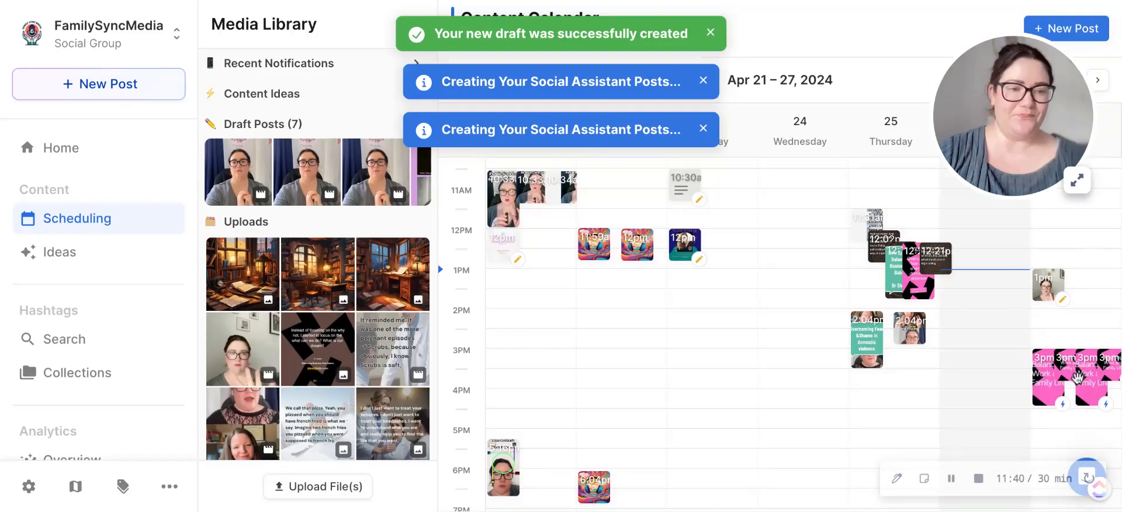
Step: Show the week of Apr 28 – May 4 in the calendar and open the Sunday 12 PM Instagram draft
click(1097, 81)
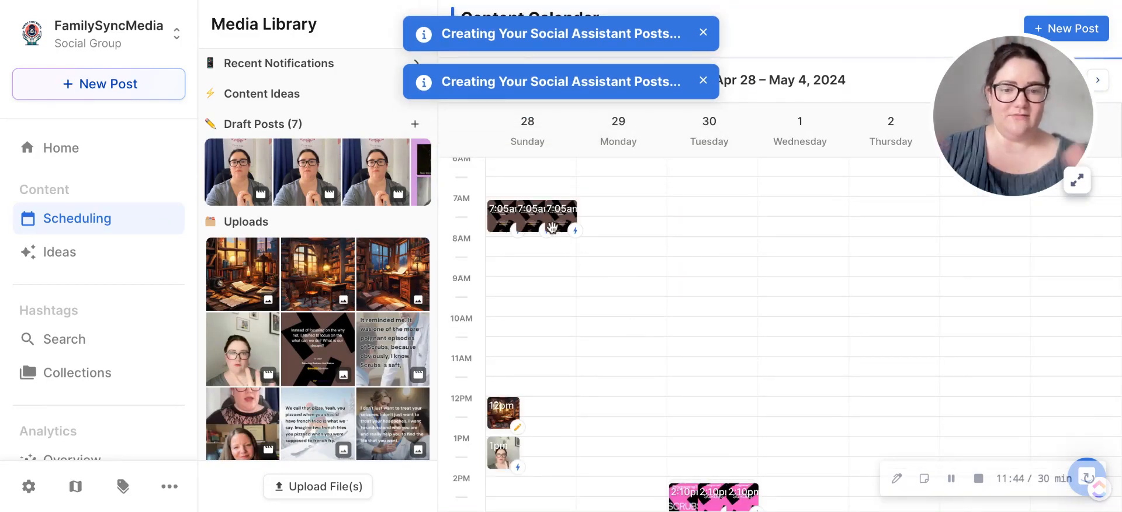
mouse_move(552, 227)
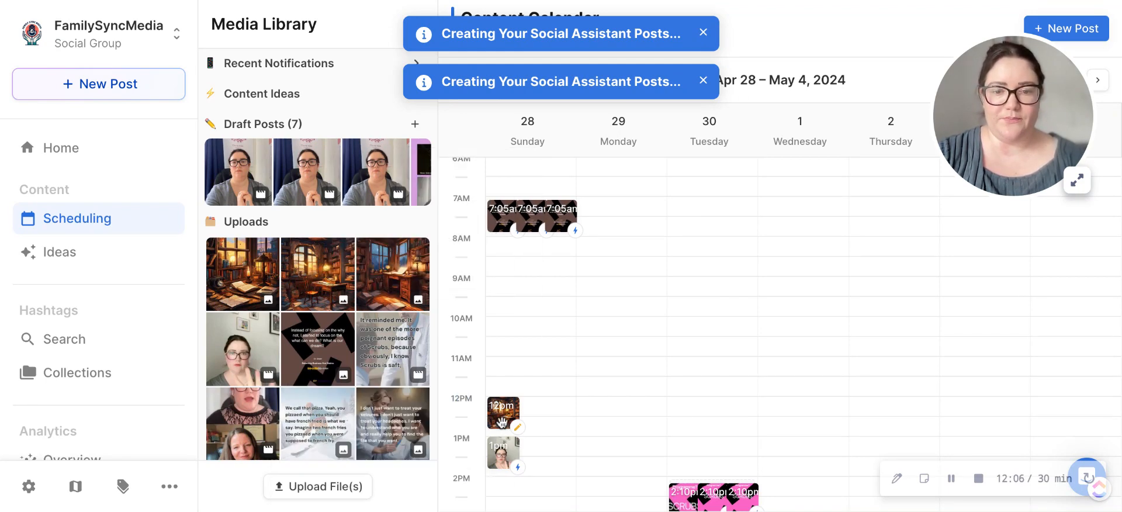
click(503, 411)
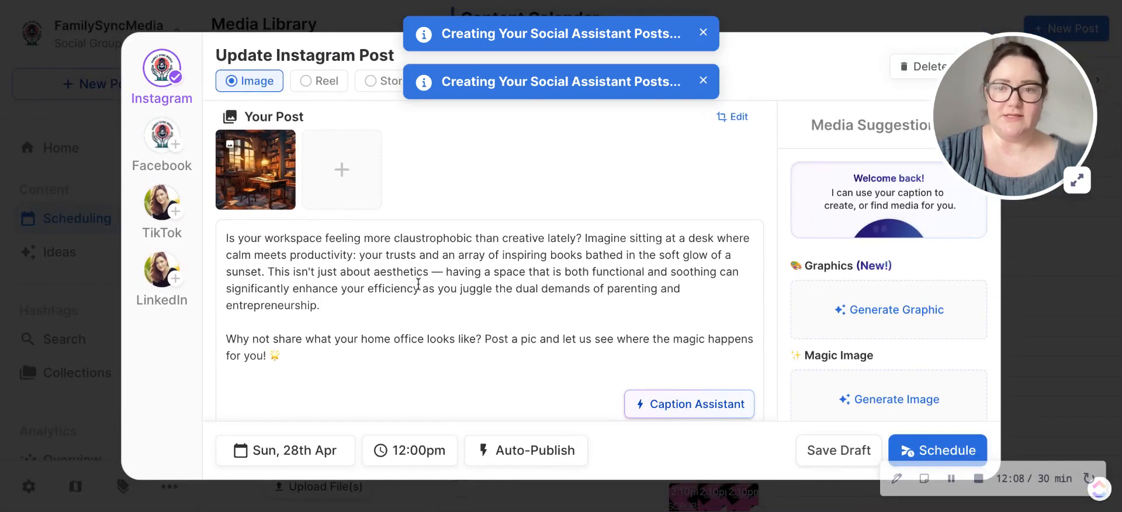
Step: Try replacing the draft's cozy office image with the second suggested stock photo, and exit the post without saving
mouse_move(272, 154)
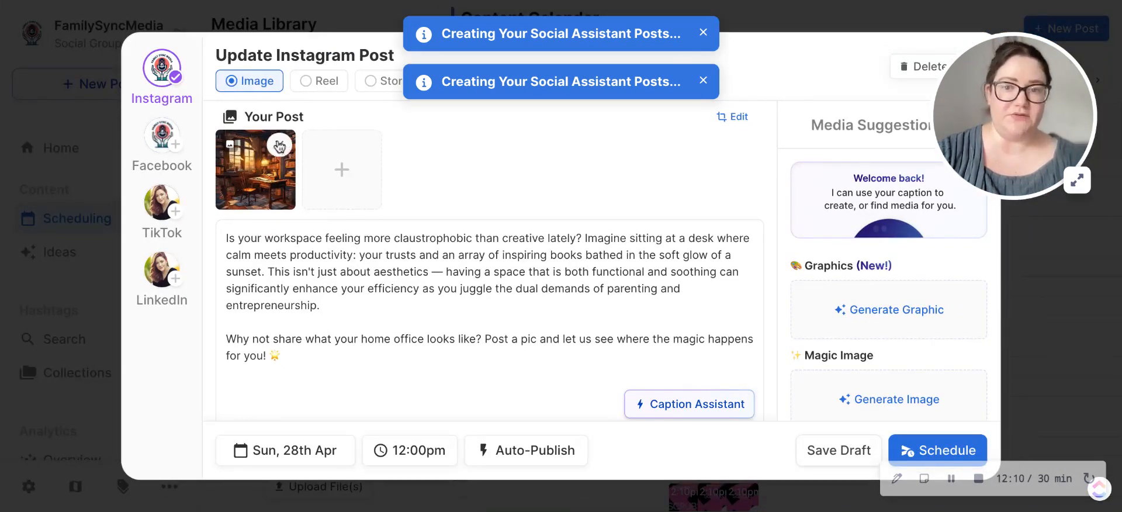
click(280, 146)
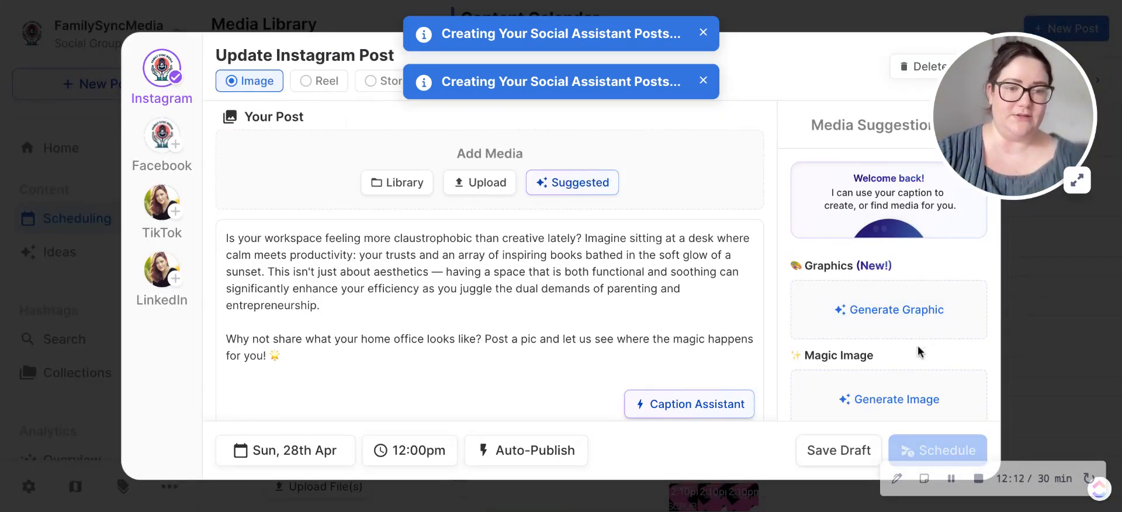
scroll(920, 351, down, 2)
scroll(865, 404, down, 1)
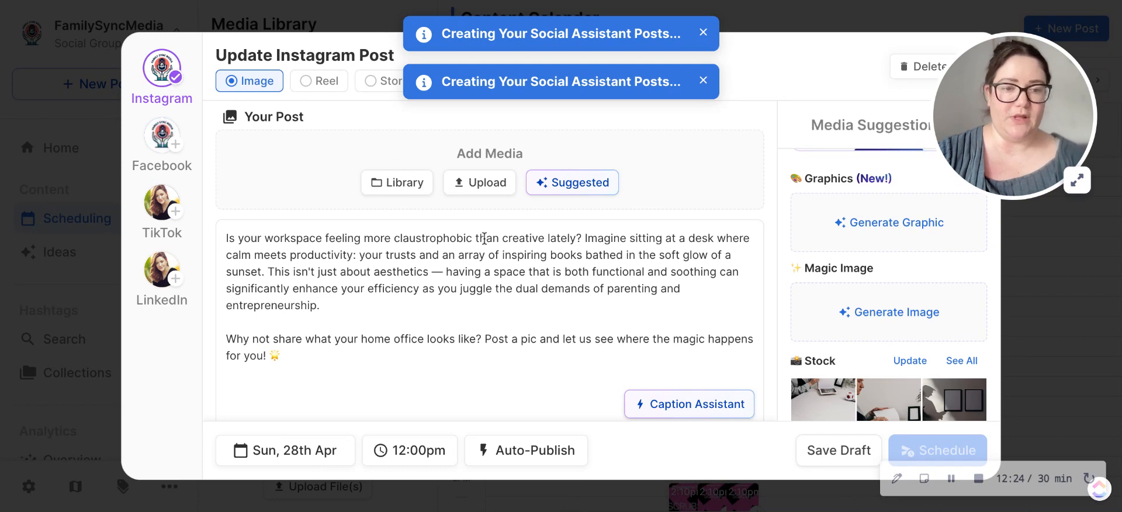
scroll(847, 292, down, 3)
click(905, 332)
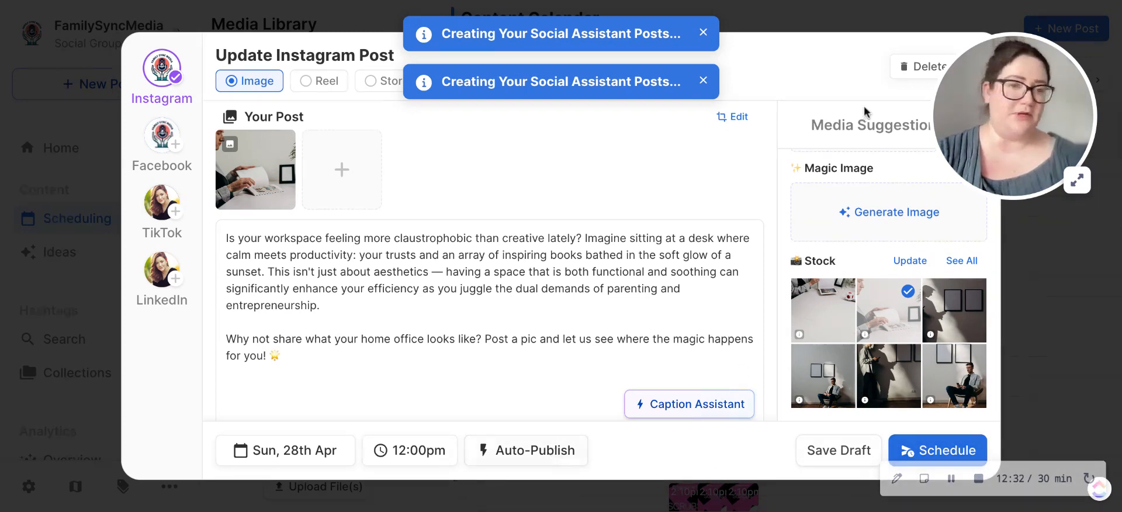
drag(1010, 118, 1023, 211)
click(975, 67)
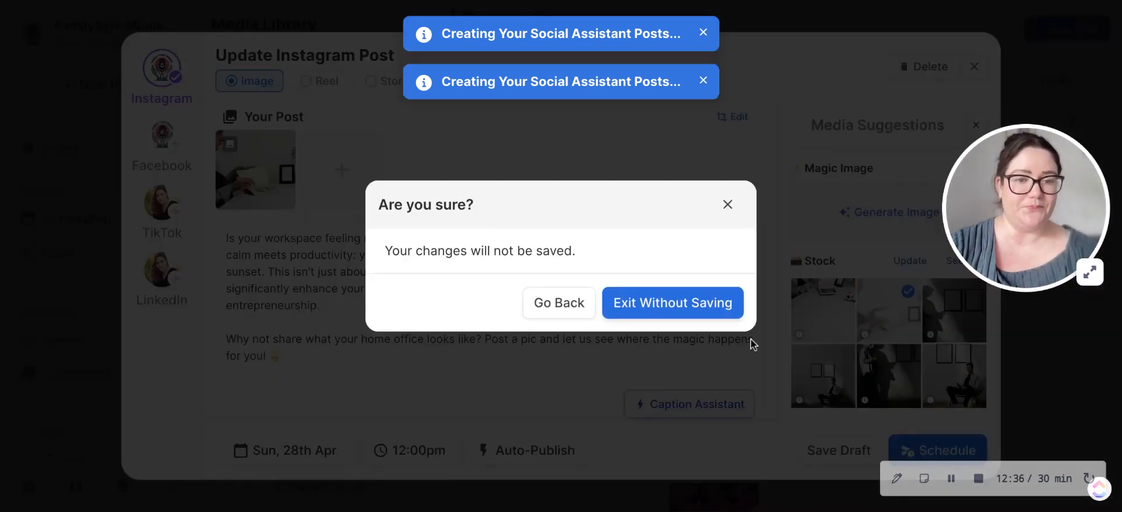
click(628, 316)
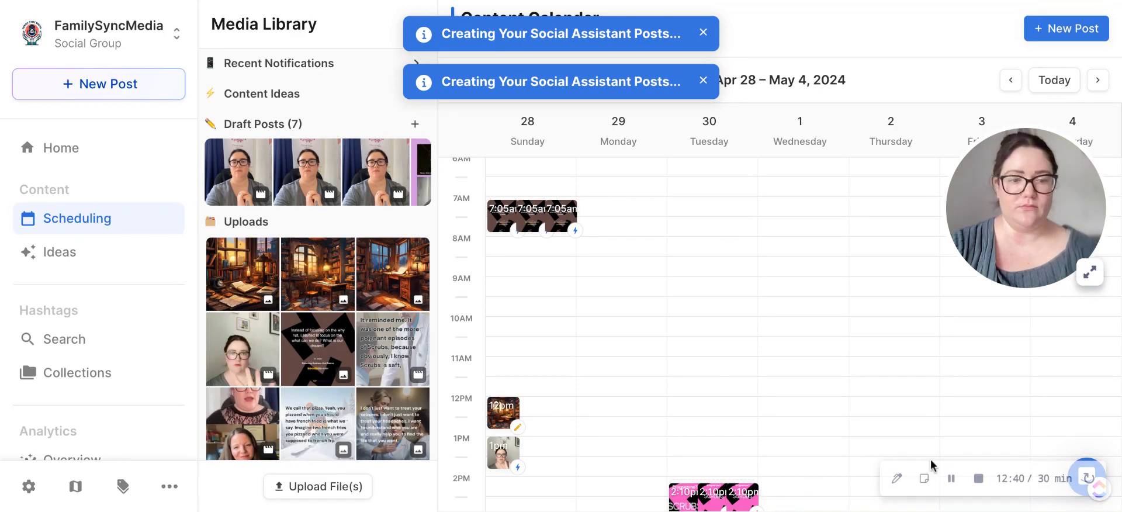
click(951, 478)
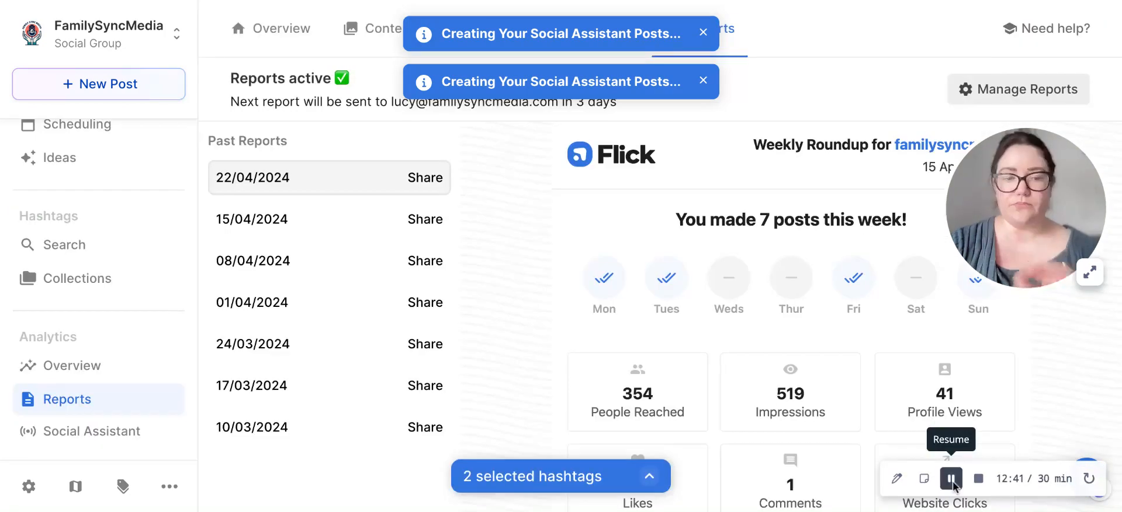
click(951, 478)
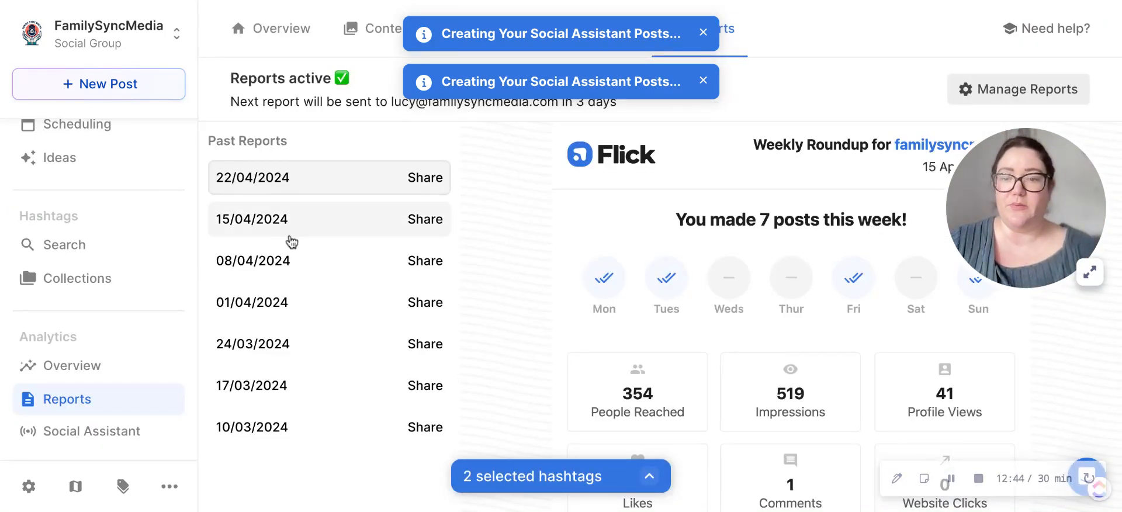
Step: Dismiss both Social Assistant post-creation notifications covering the Reports page
click(703, 26)
click(702, 30)
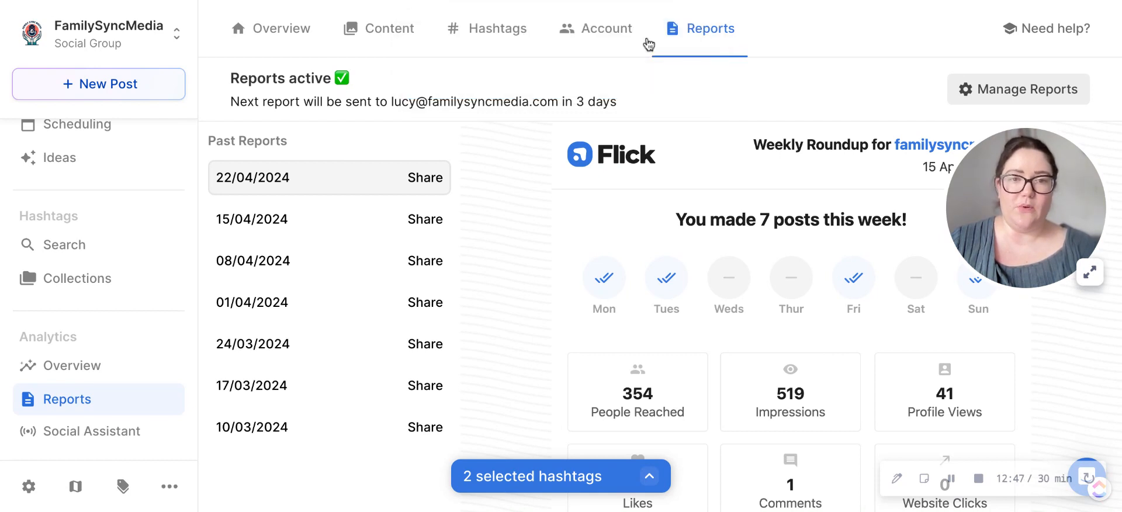
Step: Examine the hashtag analytics for the last 30 days, from ranking positions through the performance groups to the untracked hashtags
click(493, 41)
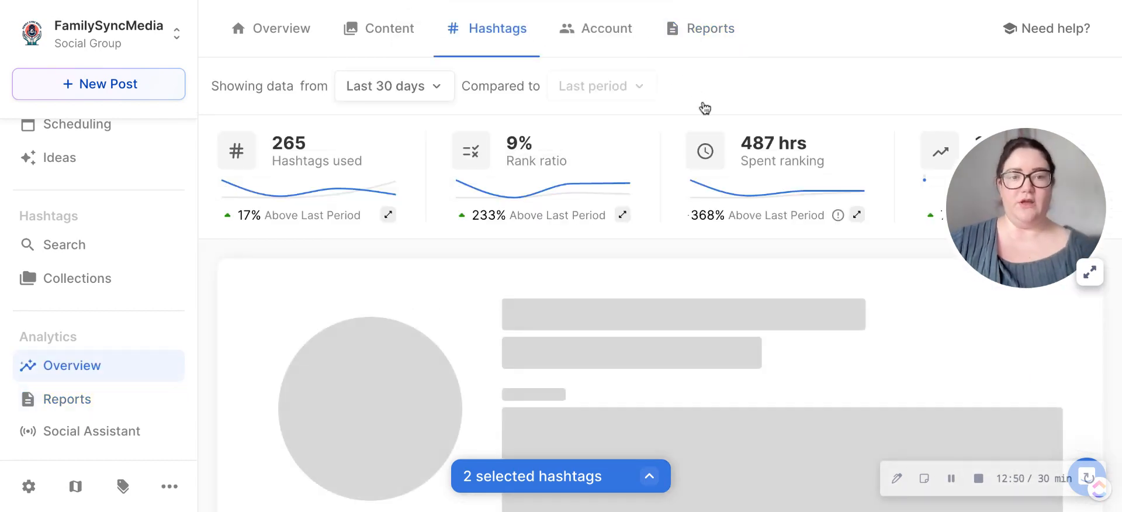
scroll(595, 268, down, 2)
scroll(593, 262, down, 3)
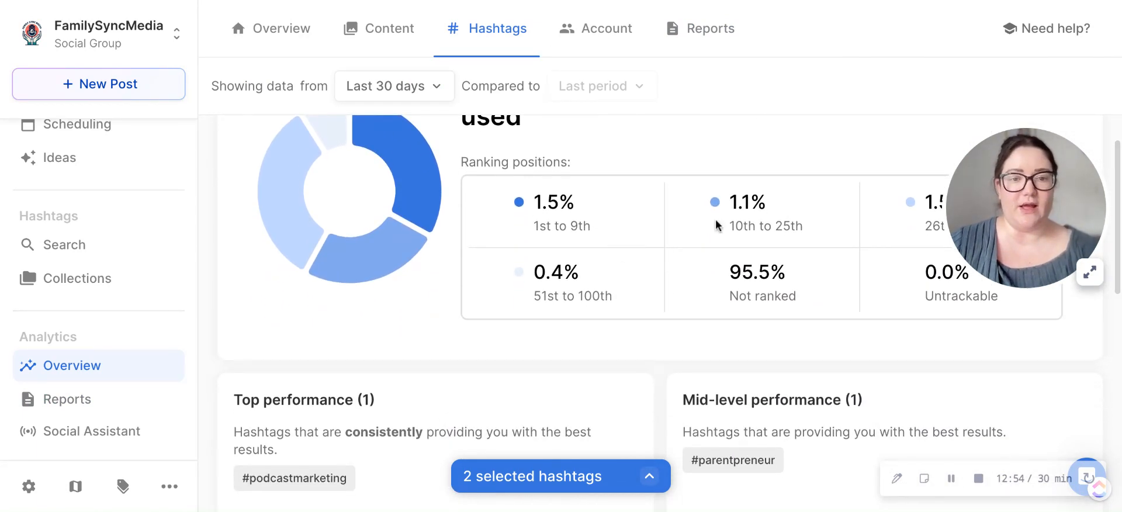
drag(976, 184, 320, 242)
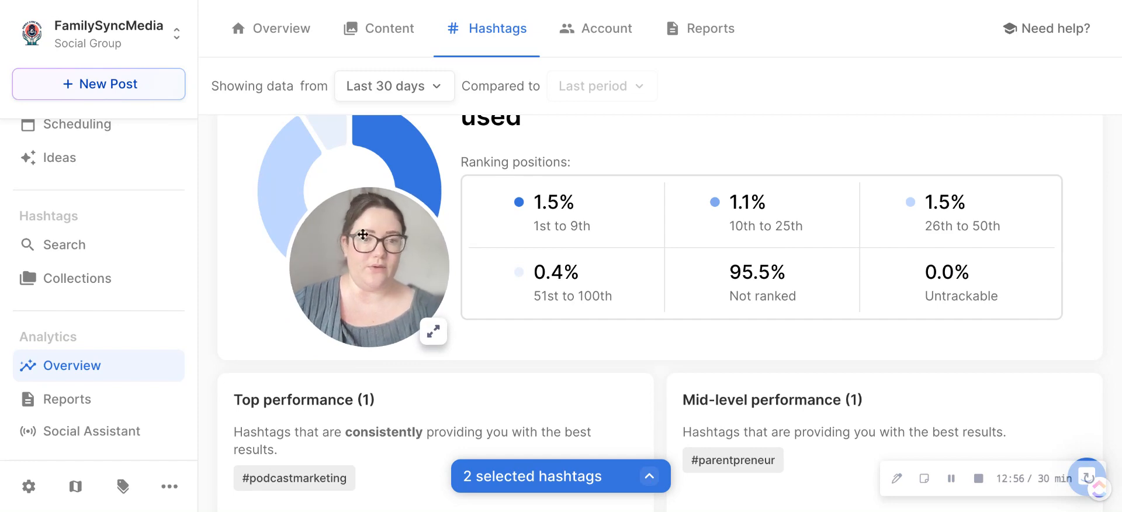
scroll(964, 212, down, 4)
scroll(964, 213, down, 5)
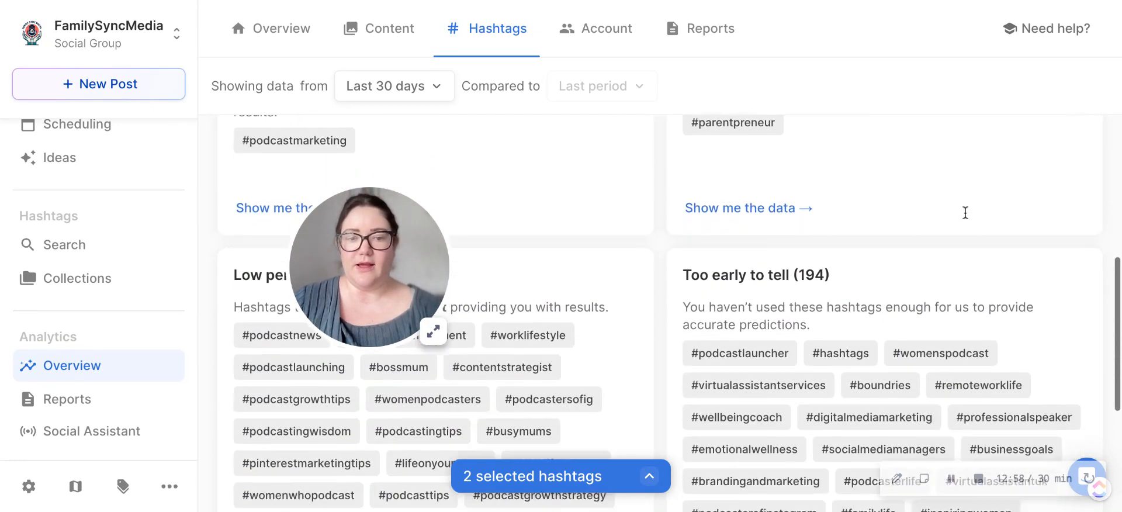
drag(396, 254, 871, 233)
scroll(454, 376, down, 6)
scroll(454, 375, down, 6)
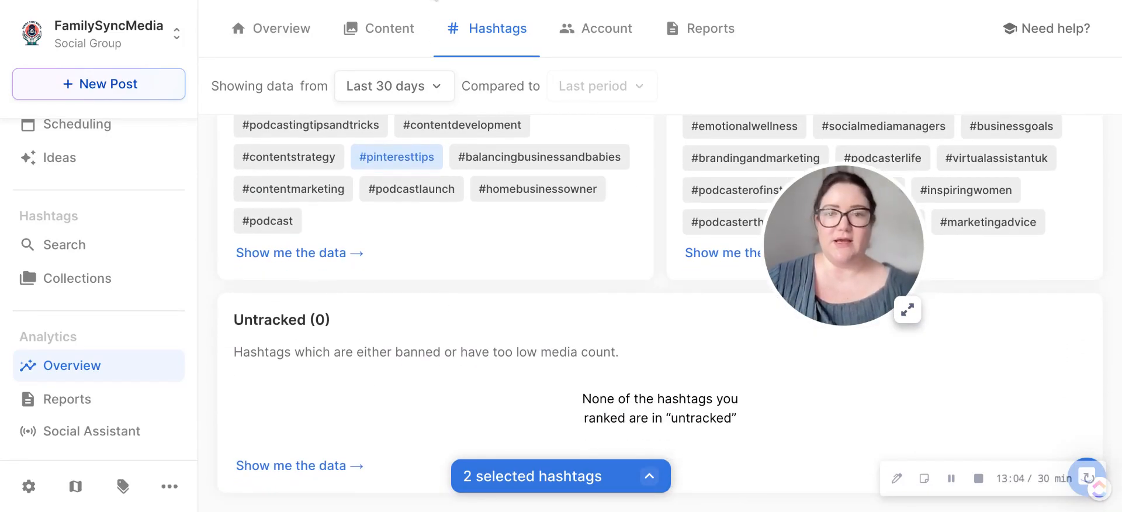
Step: Review the feed content analytics and view the remix options for the Monday, Apr 22 post, closing them without creating a remix
click(375, 43)
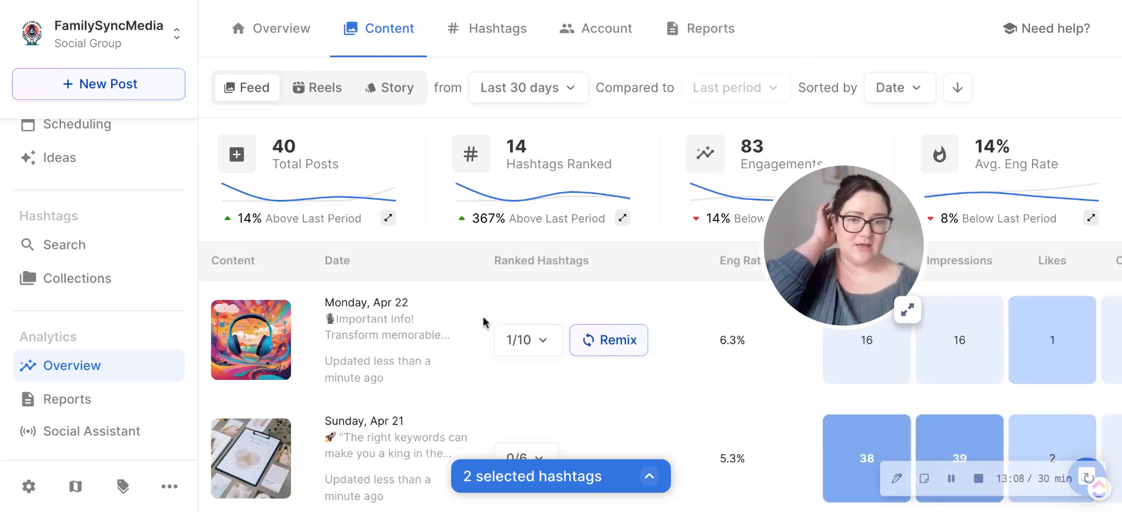
scroll(486, 323, down, 1)
scroll(482, 315, down, 3)
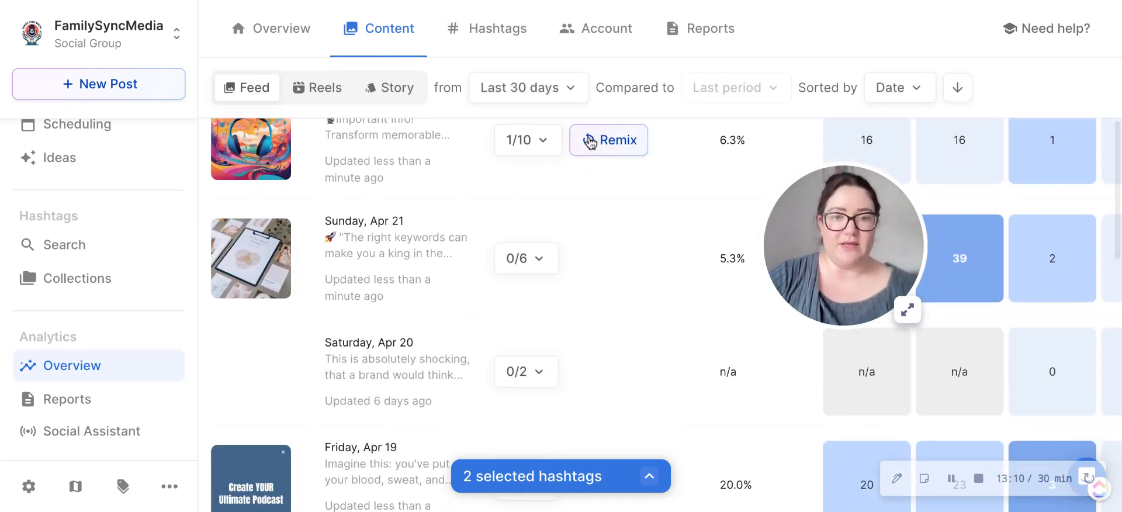
click(590, 142)
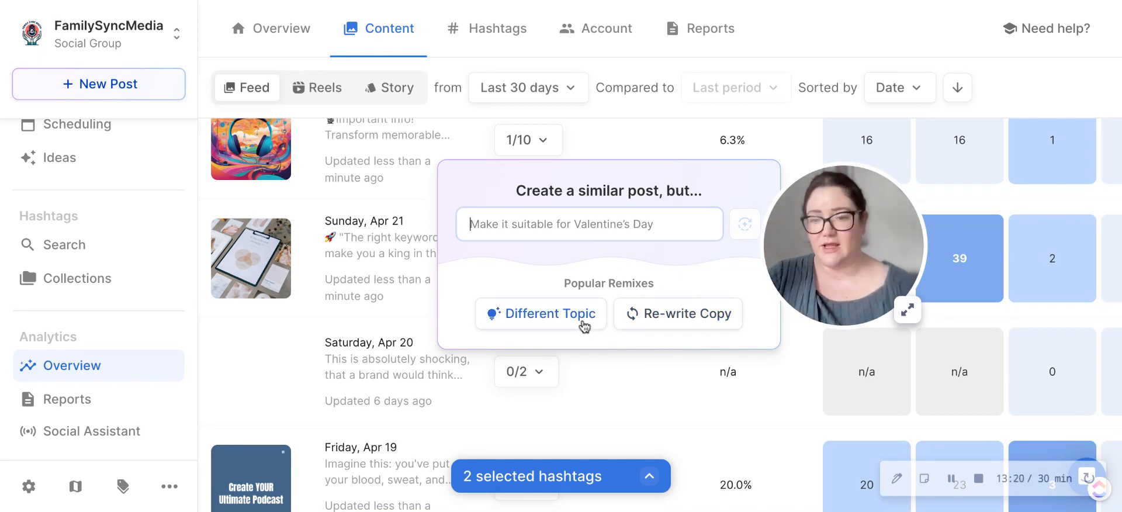
click(780, 62)
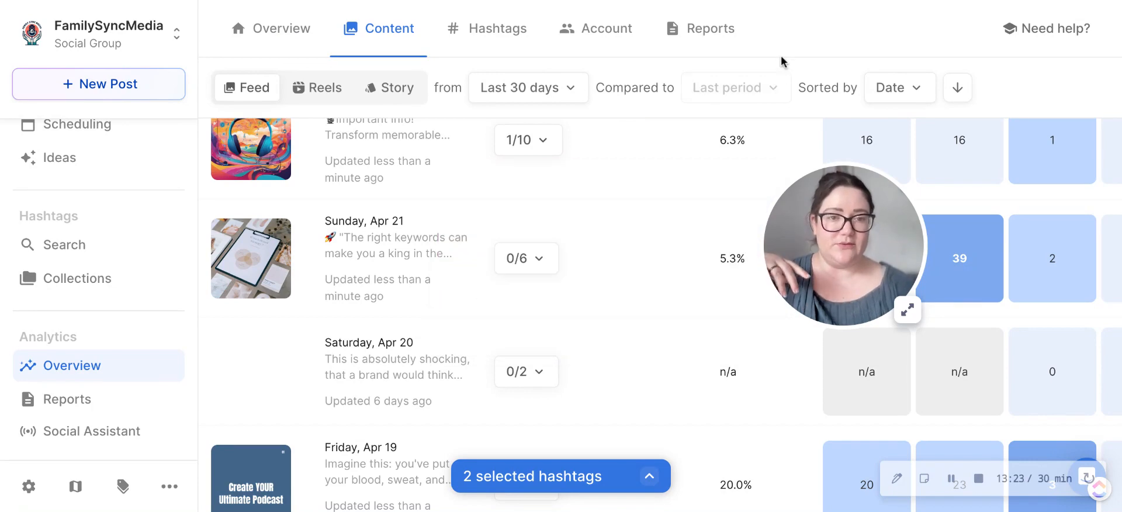
Step: Read through the 22/04/2024 weekly roundup report down to follower growth, and return to the Home page
click(704, 45)
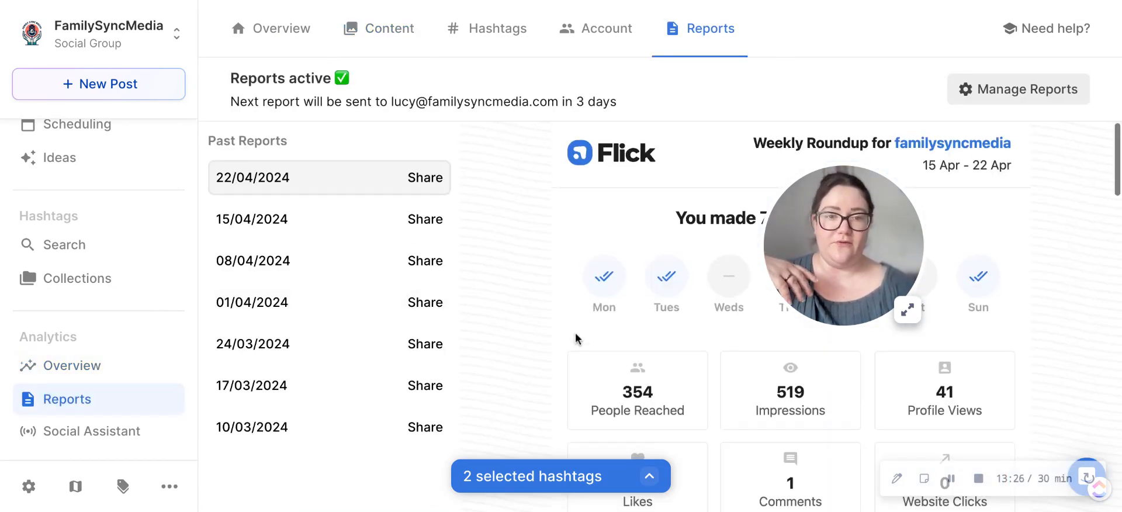
scroll(576, 337, down, 3)
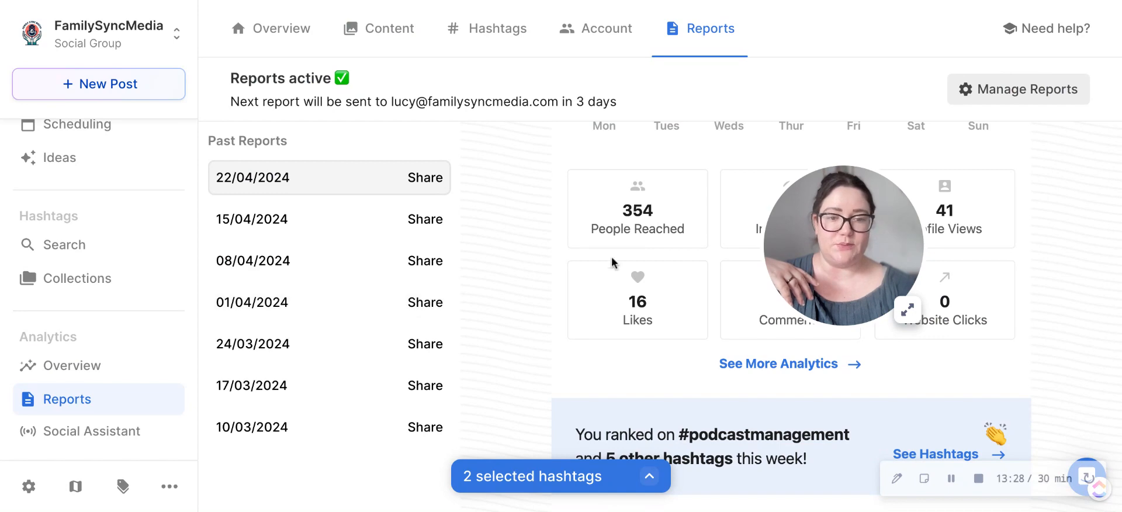
scroll(613, 263, down, 10)
scroll(612, 263, down, 5)
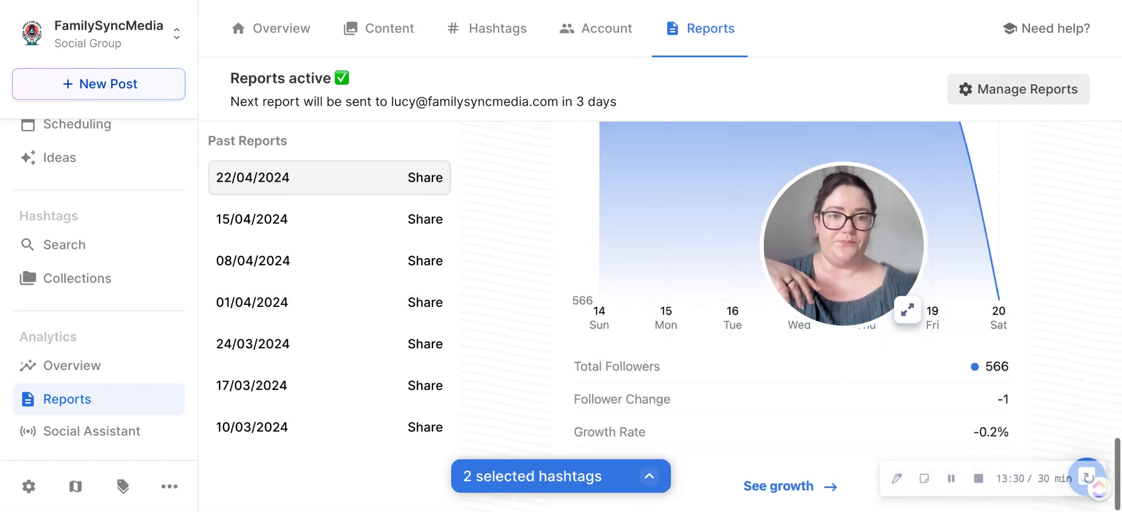
scroll(561, 327, up, 12)
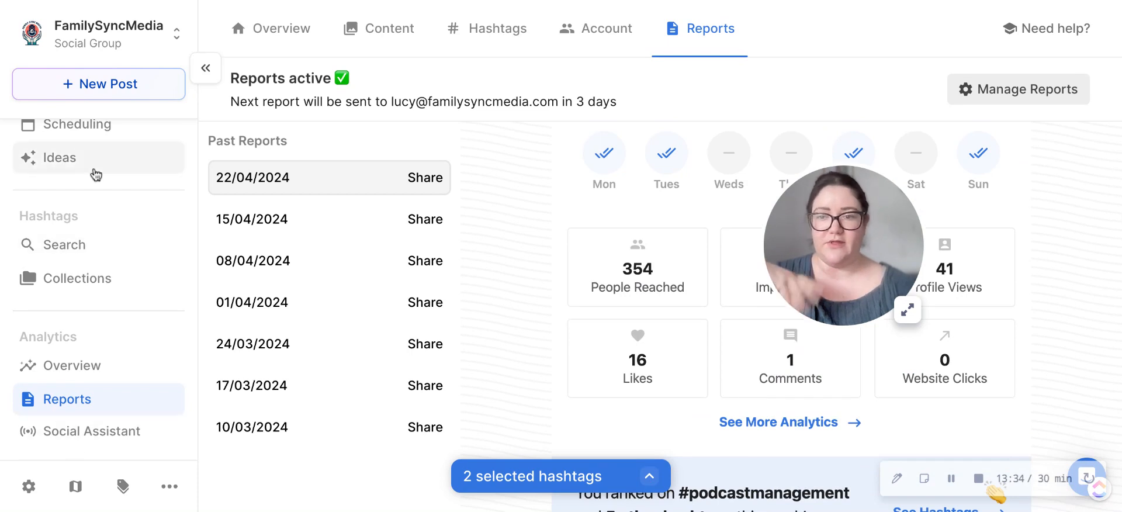
scroll(93, 173, up, 3)
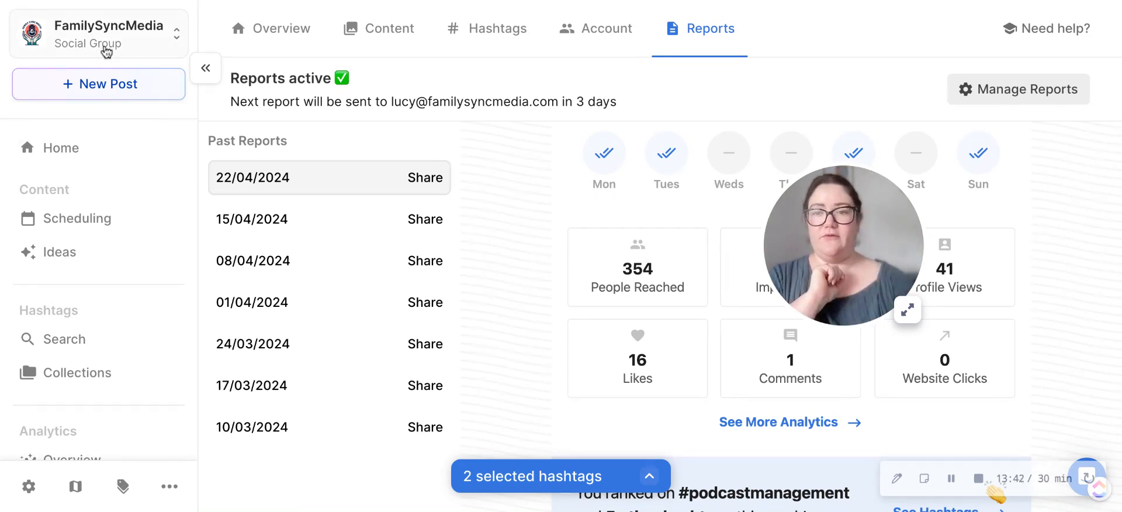
click(61, 161)
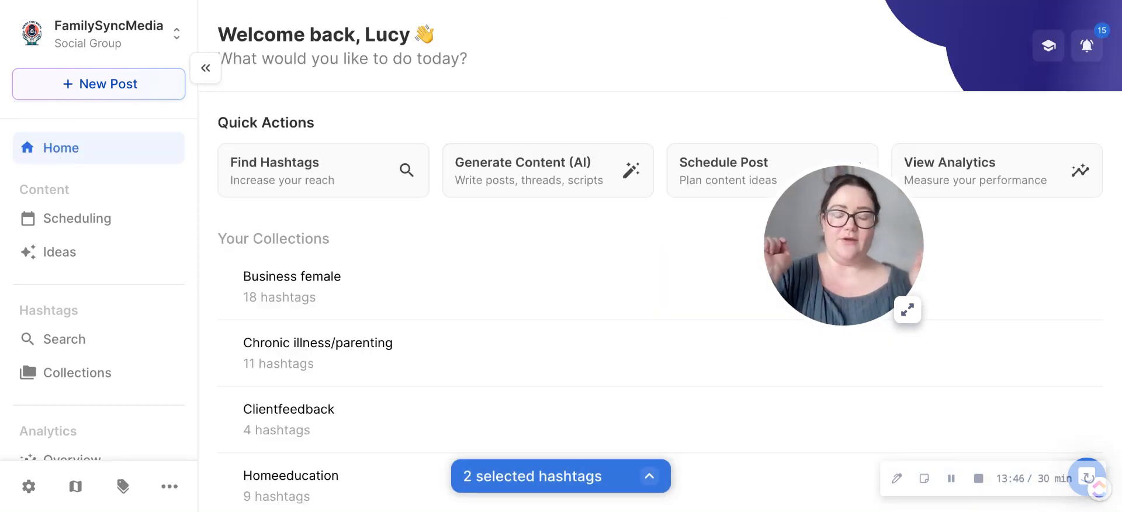